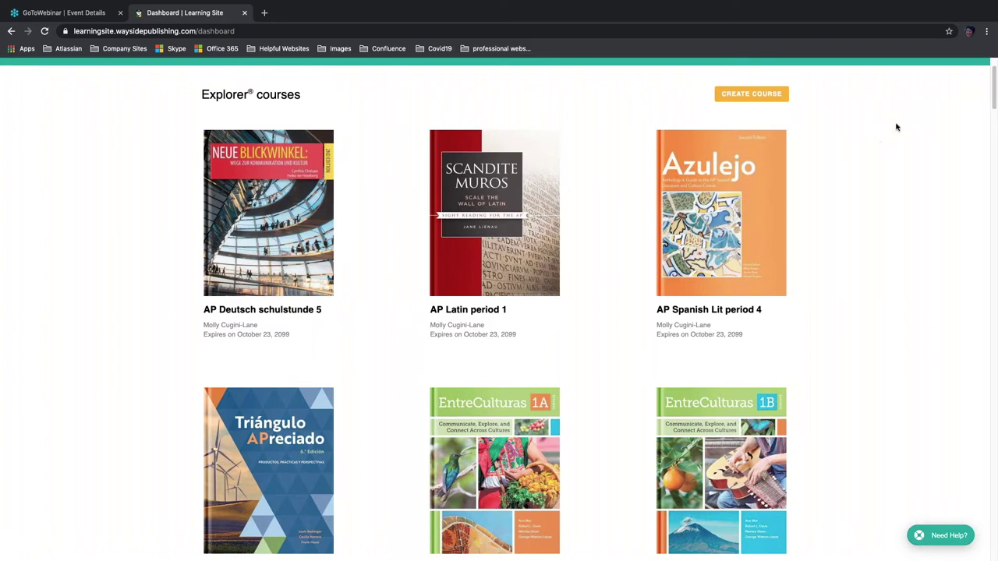
# Open the "Français I, période 2" course from the dashboard and go into its Ressources folder.
pyautogui.moveTo(994, 89); pyautogui.dragTo(996, 161)
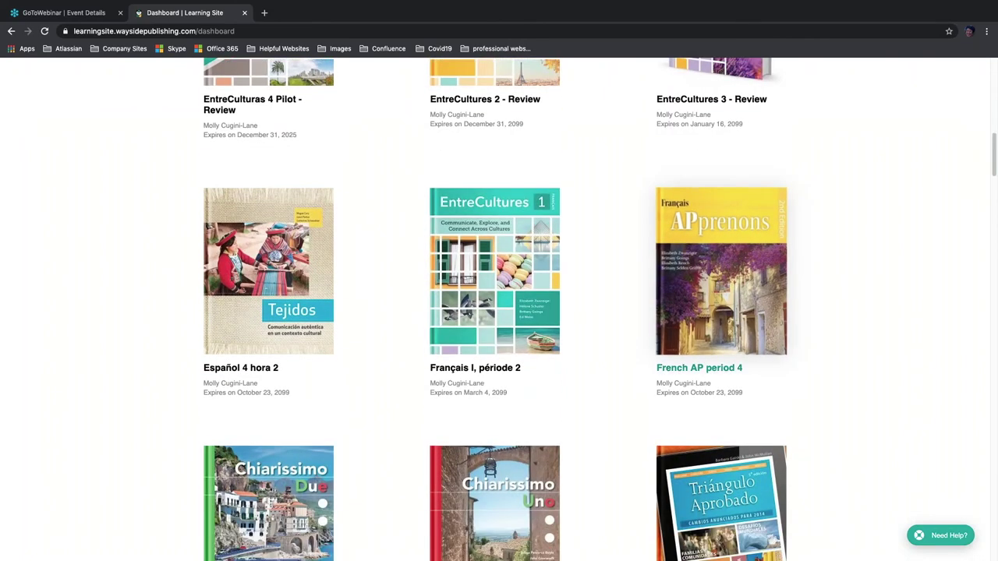
pyautogui.click(534, 312)
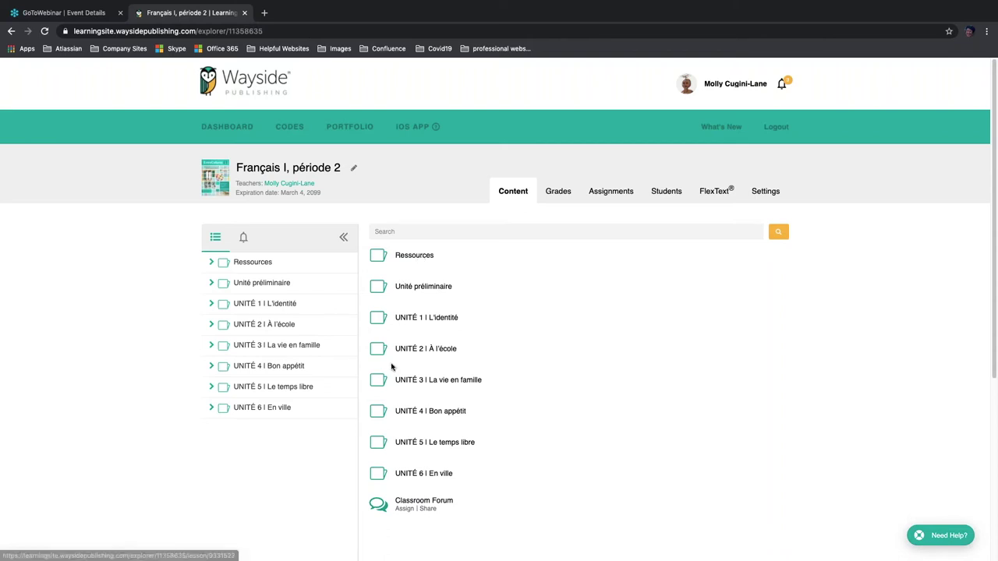
pyautogui.click(411, 257)
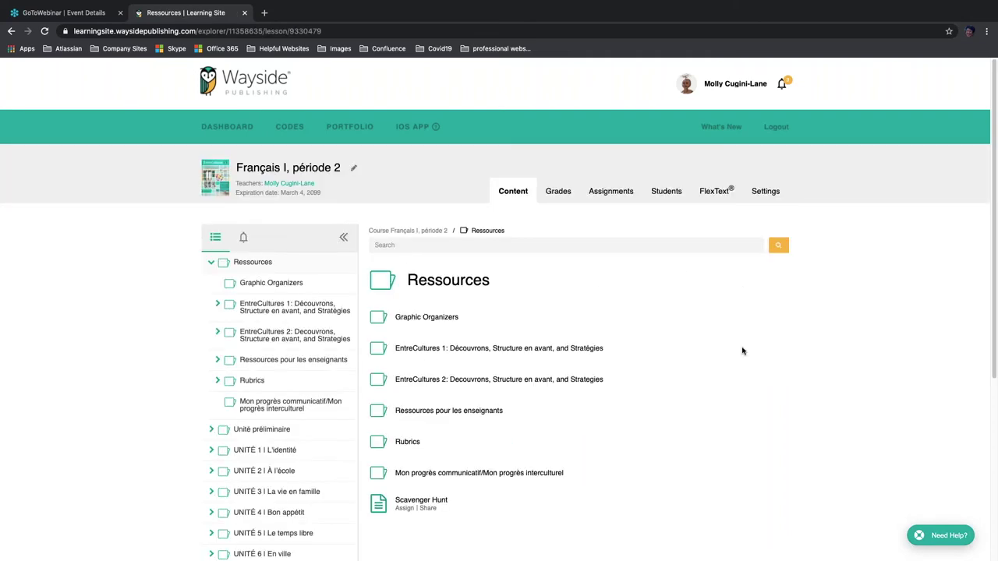
pyautogui.scroll(-2, 995, 297)
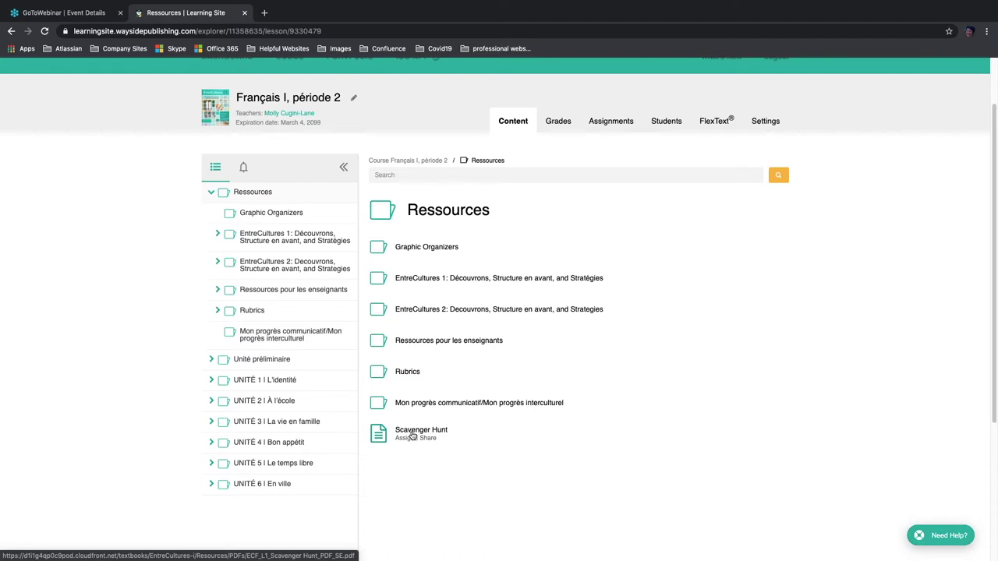
# Open the "Ressources pour les enseignants" folder and look through the teacher materials listed there.
pyautogui.click(428, 343)
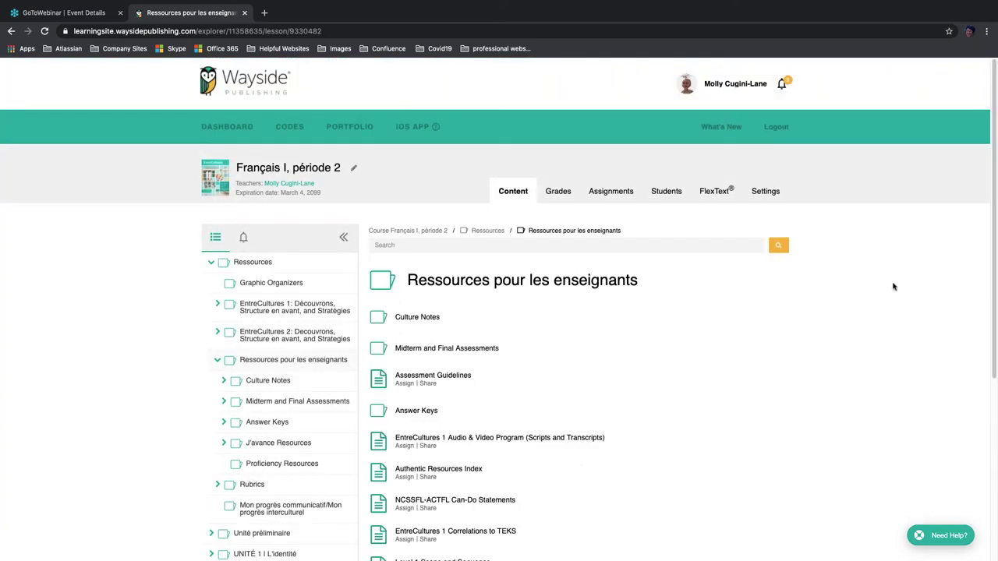
pyautogui.moveTo(992, 286); pyautogui.dragTo(995, 346)
pyautogui.scroll(-3, 499, 234)
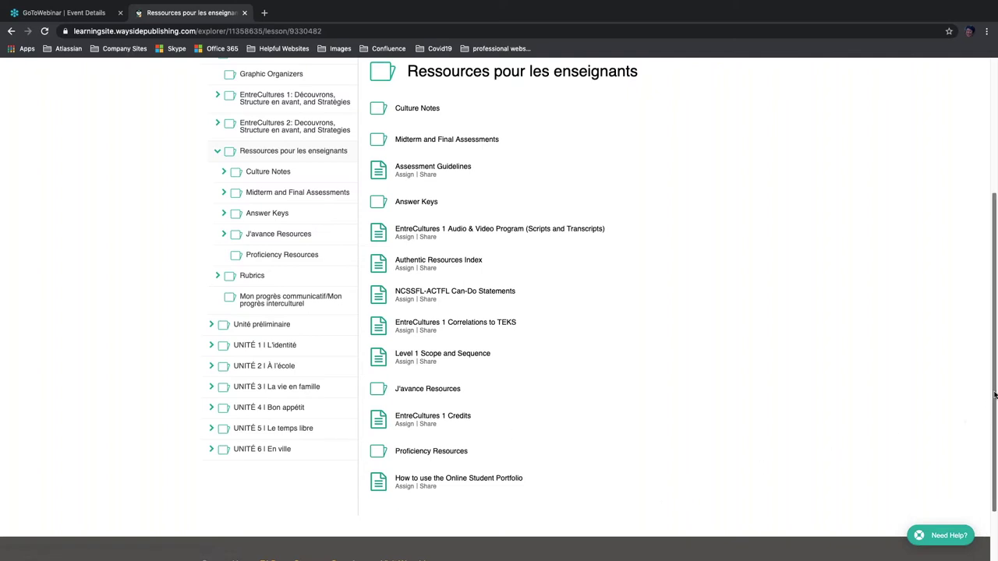
pyautogui.scroll(5, 987, 331)
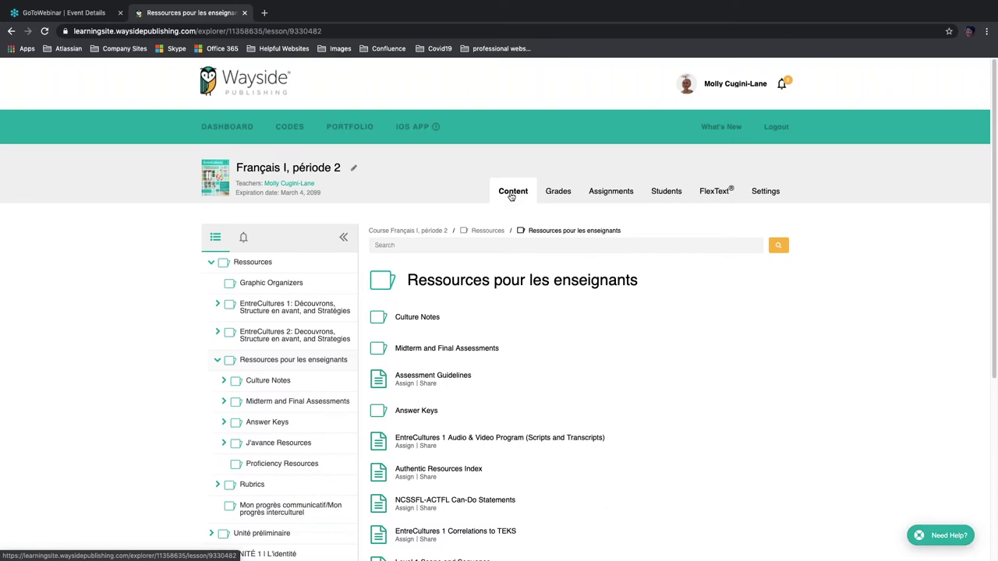
# From the course grades, open the third non-teacher student's submitted attempt at "20) Des questions logiques".
pyautogui.click(560, 194)
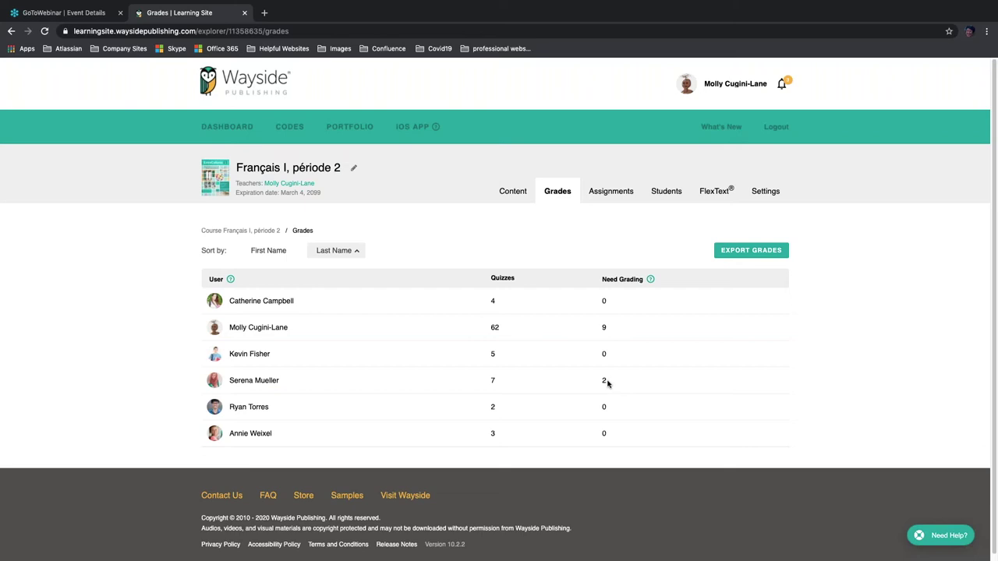
pyautogui.moveTo(650, 280)
pyautogui.click(263, 382)
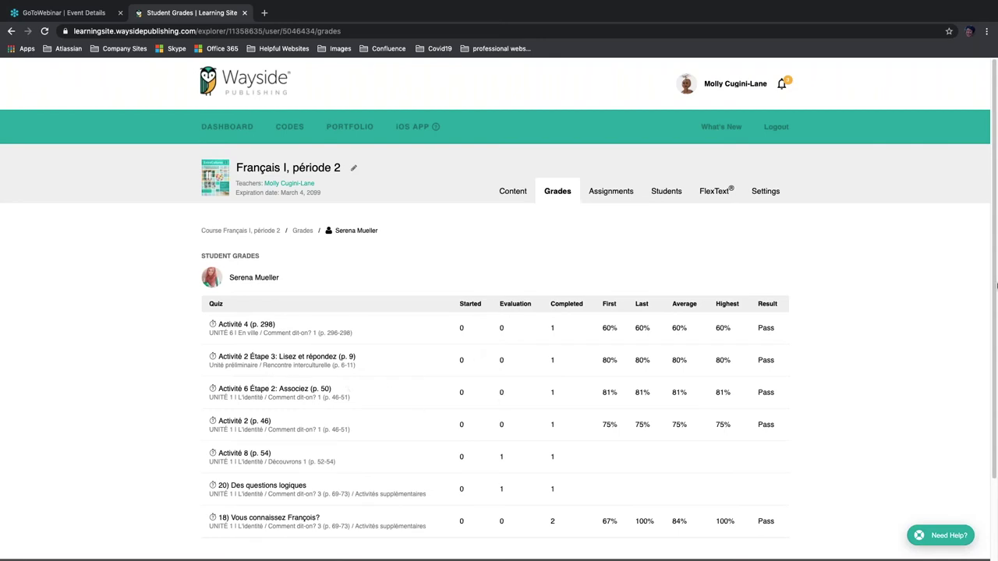
pyautogui.scroll(-2, 995, 286)
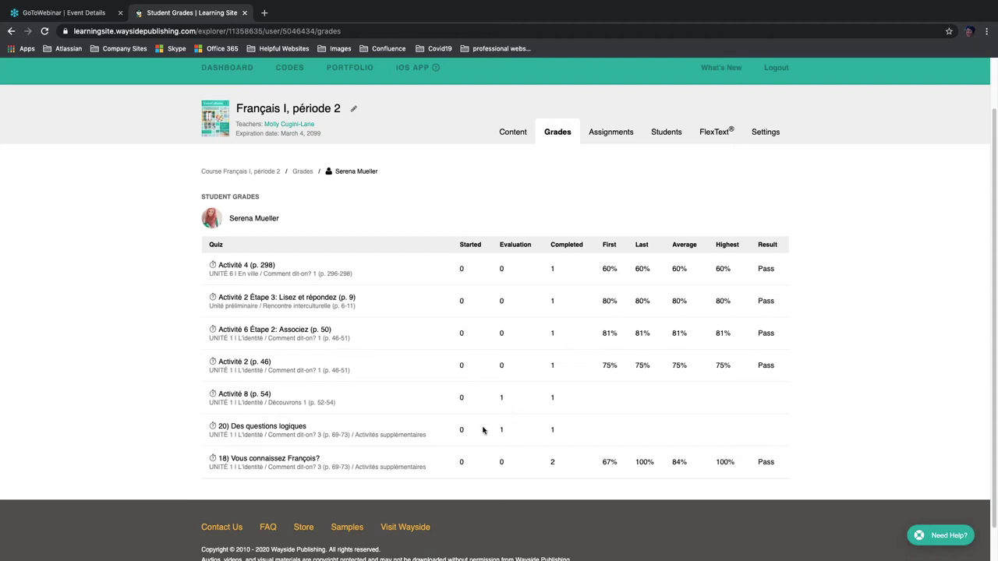
pyautogui.click(288, 428)
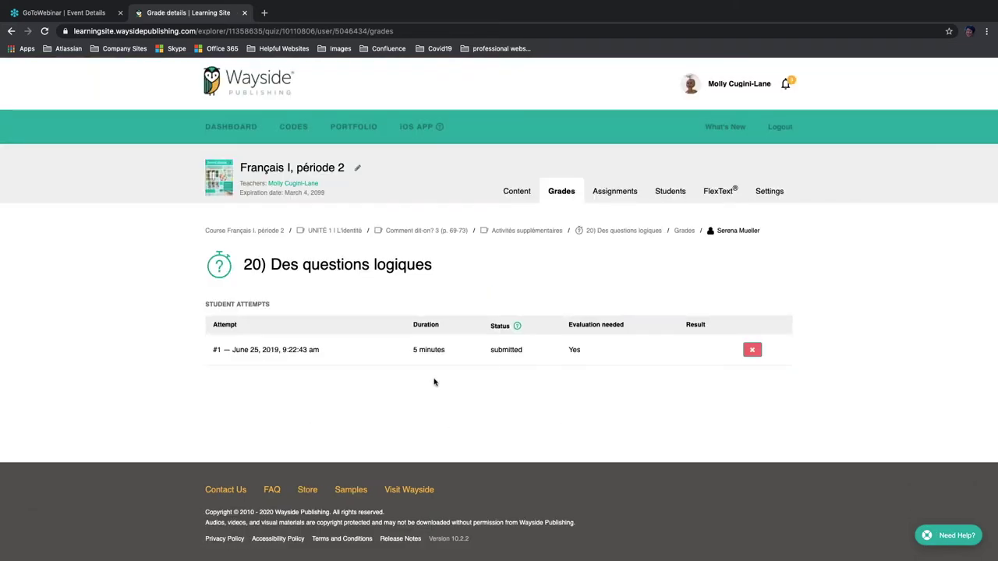
pyautogui.click(303, 353)
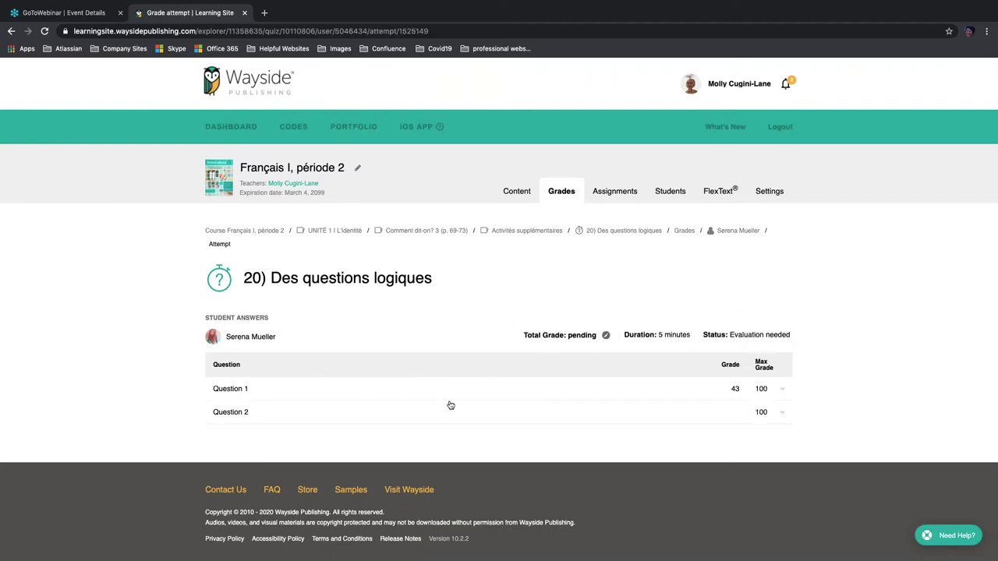
# Expand Question 2 of the attempt and review the student's answer along with the empty grade and comment fields.
pyautogui.click(230, 414)
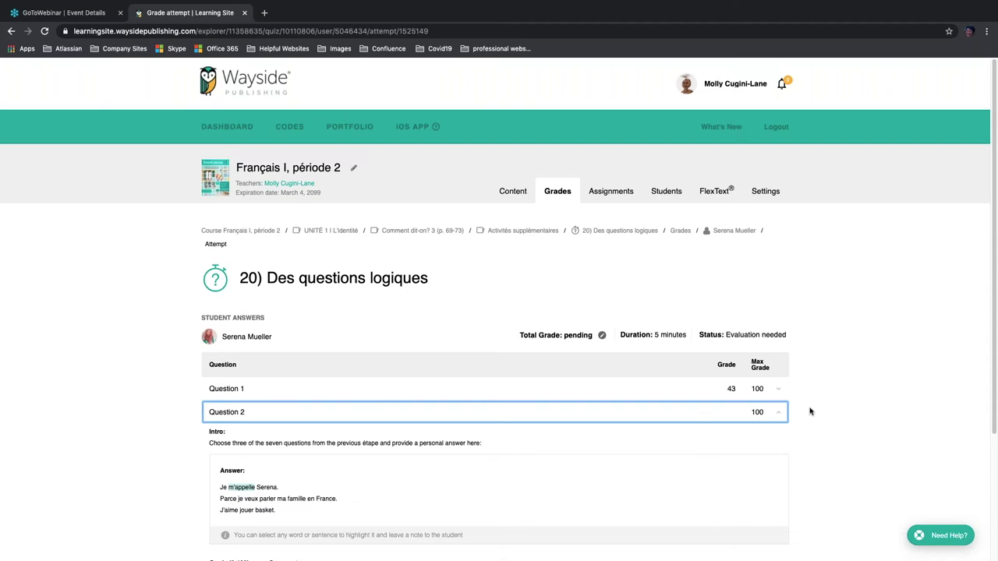
pyautogui.moveTo(994, 325); pyautogui.dragTo(992, 424)
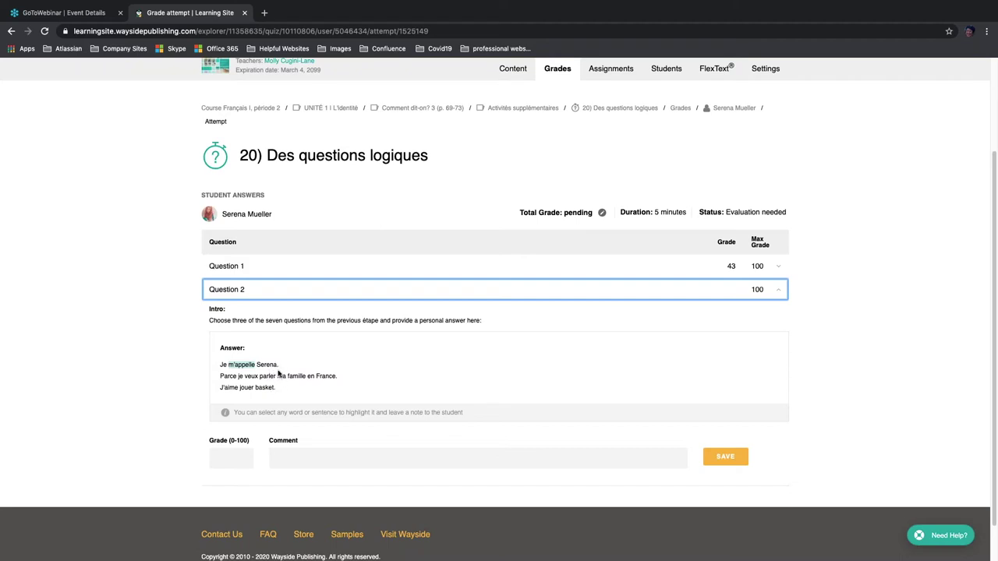
pyautogui.click(218, 456)
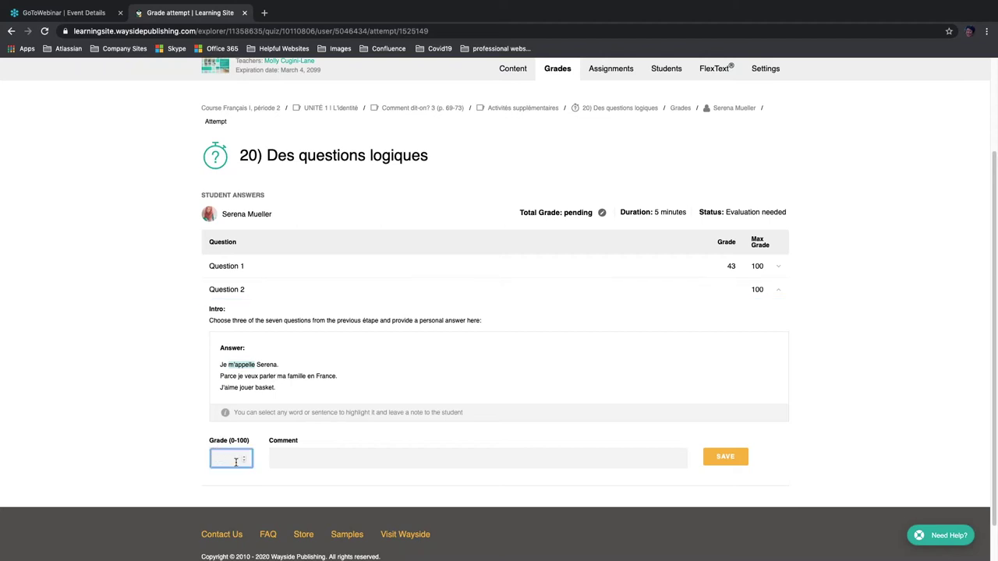
pyautogui.click(275, 457)
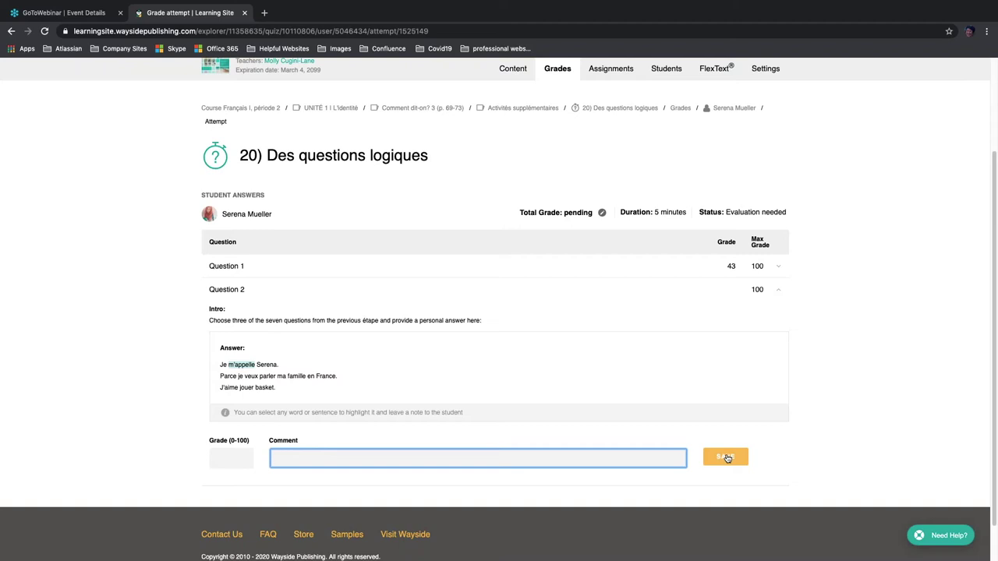
pyautogui.scroll(1, 990, 235)
pyautogui.scroll(3, 990, 235)
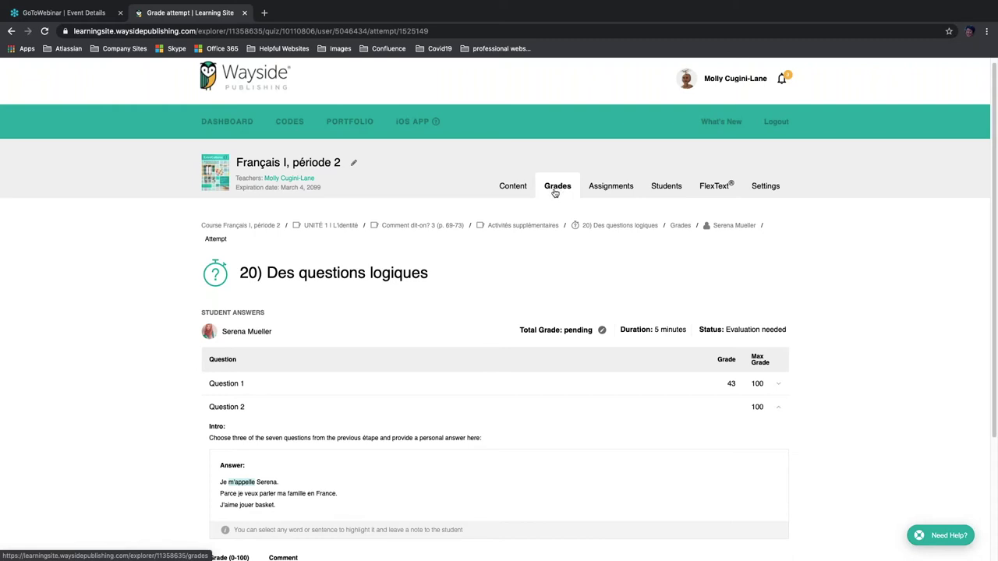
# Open the course's assignments list and review the activities with their due dates and completion status.
pyautogui.click(624, 189)
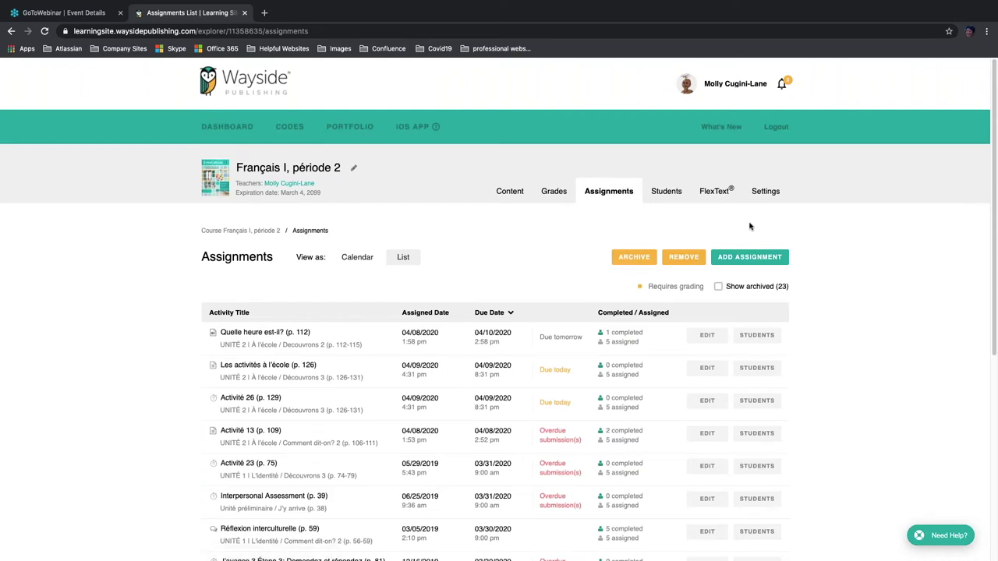
pyautogui.moveTo(994, 187); pyautogui.dragTo(995, 235)
pyautogui.scroll(3, 995, 236)
pyautogui.scroll(-3, 993, 158)
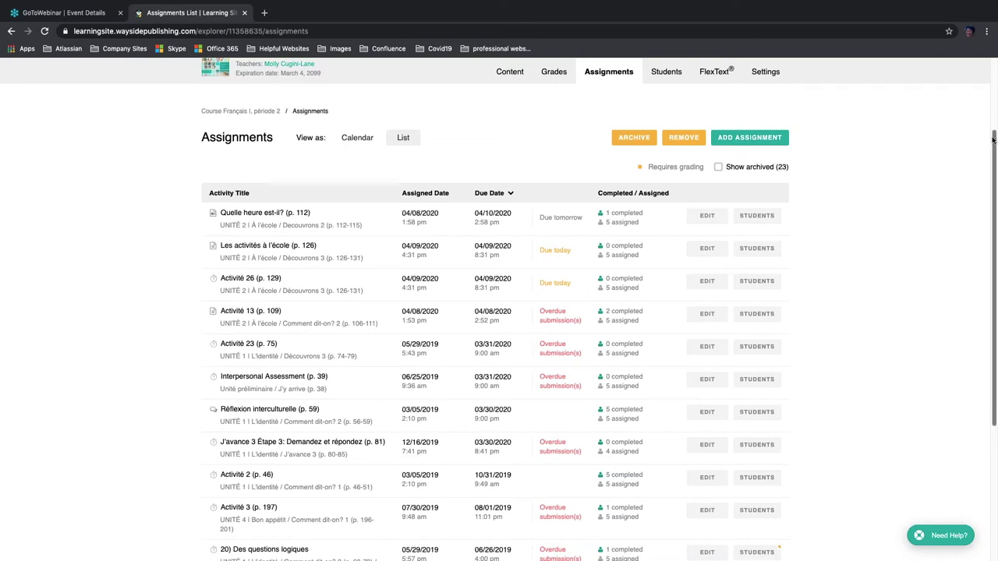
pyautogui.moveTo(994, 141); pyautogui.dragTo(995, 216)
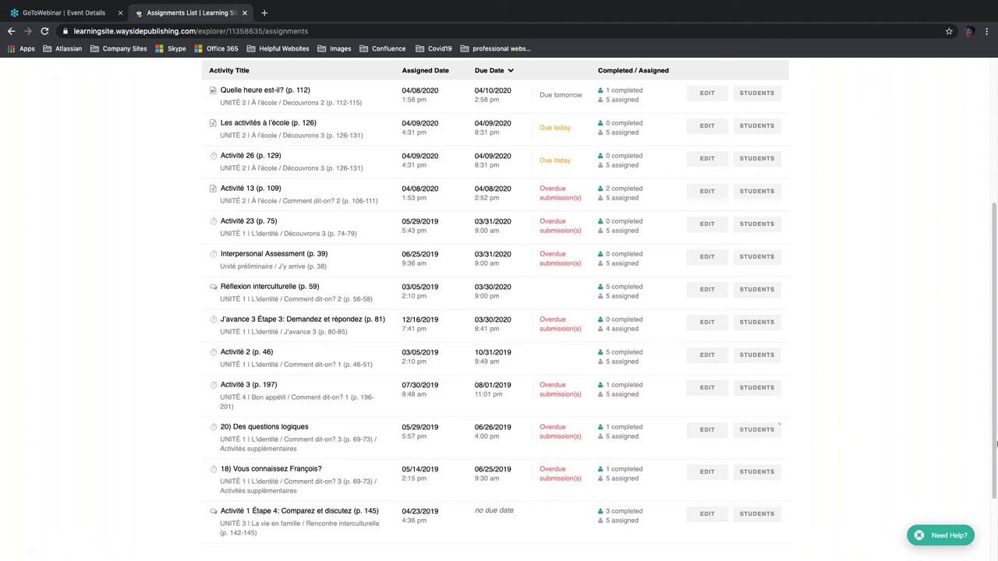
pyautogui.moveTo(996, 443); pyautogui.dragTo(948, 332)
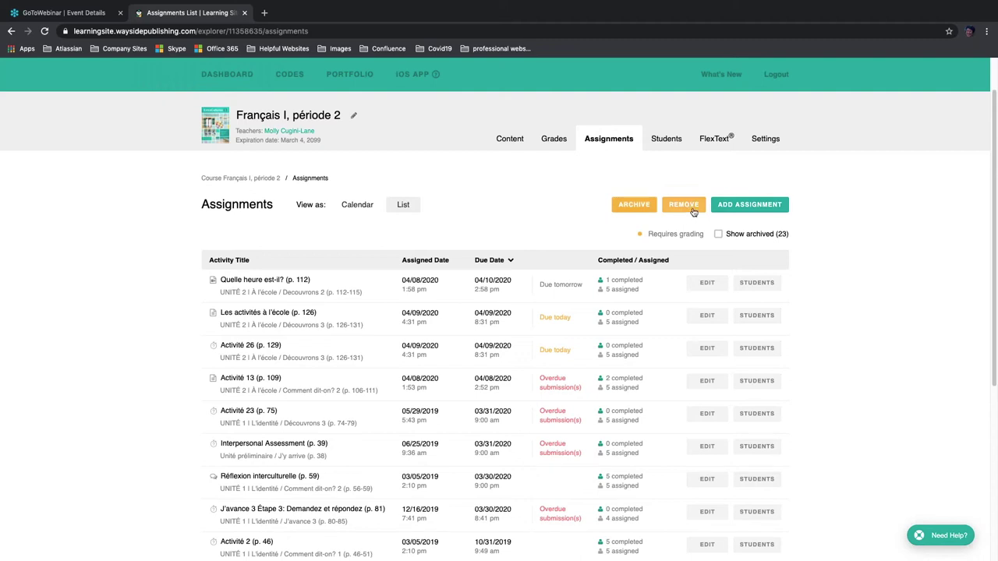
# Start a new assignment containing the "Les articles indéfinis" video, Activité 9 and the "Structure en avant: Les articles définis" document from UNITÉ 2, Découvrons 1.
pyautogui.click(756, 209)
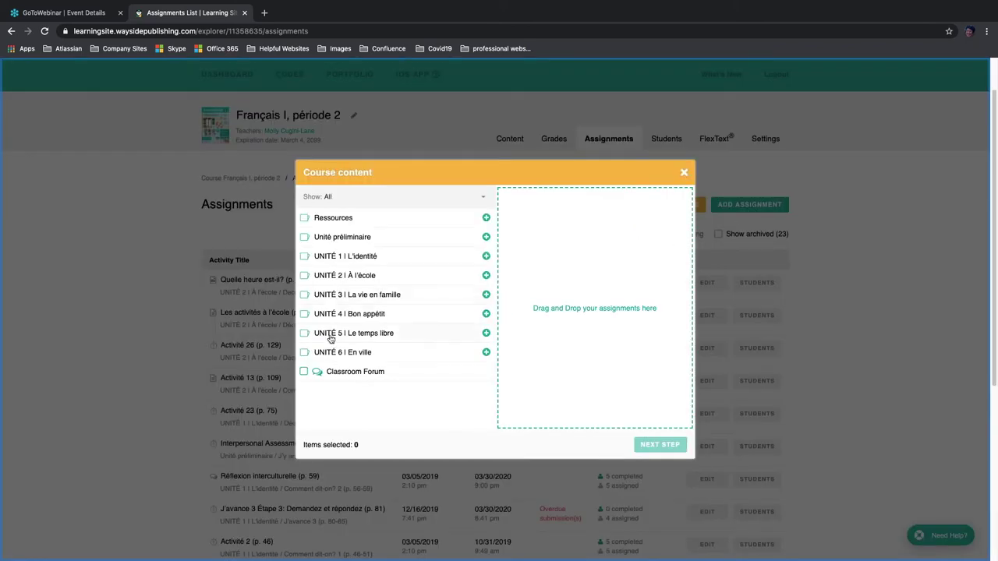
pyautogui.click(356, 276)
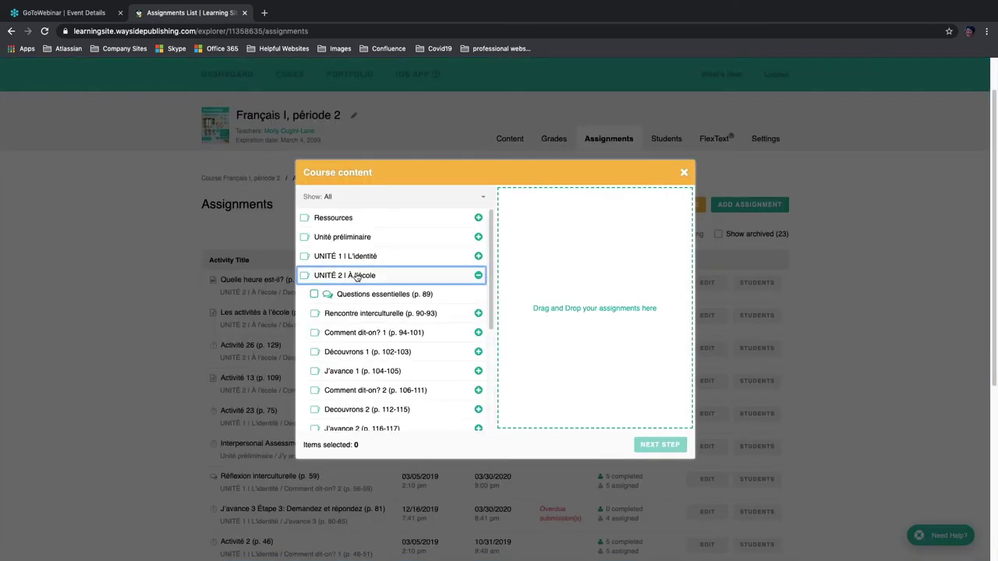
pyautogui.click(367, 353)
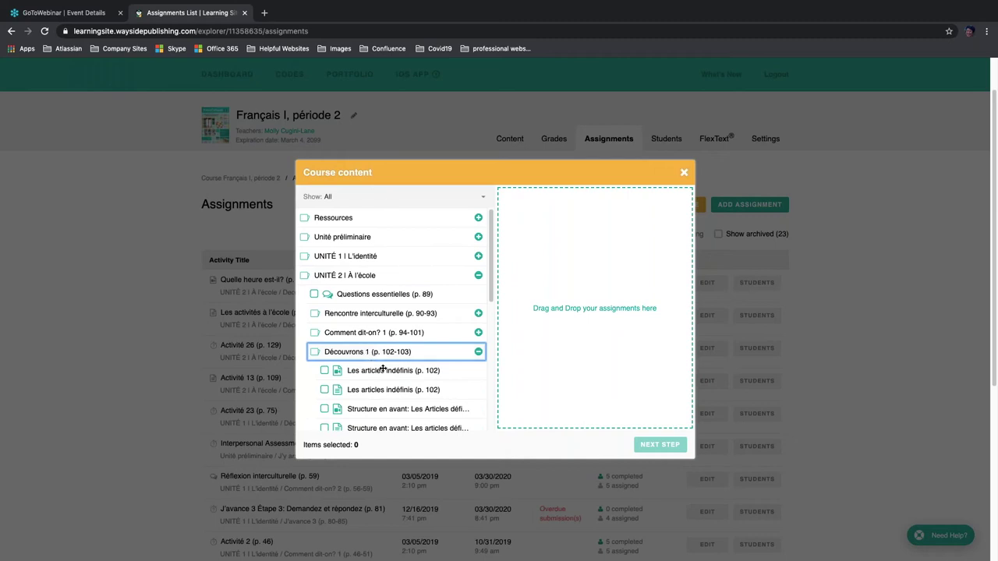
pyautogui.scroll(-3, 492, 331)
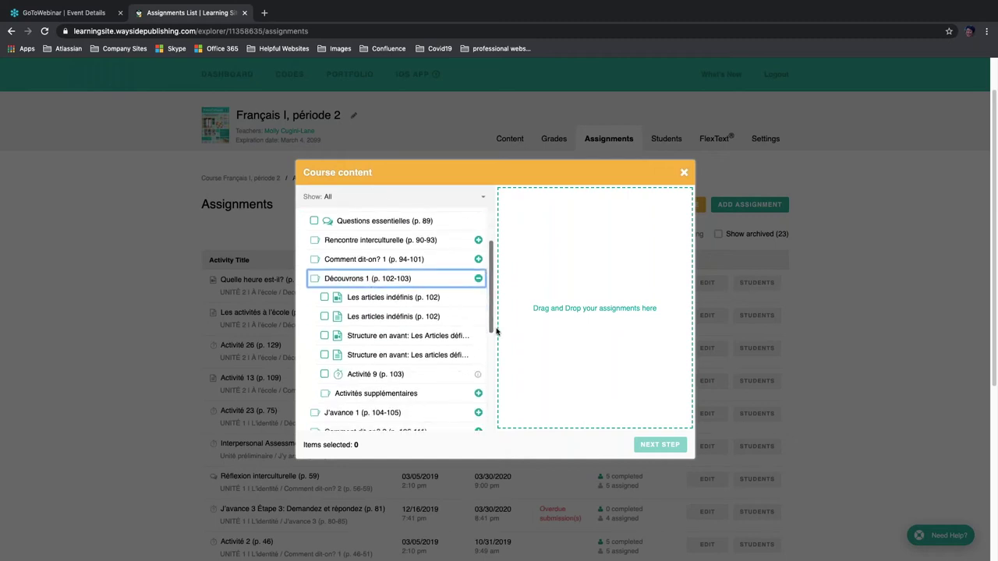
pyautogui.moveTo(417, 290); pyautogui.dragTo(569, 232)
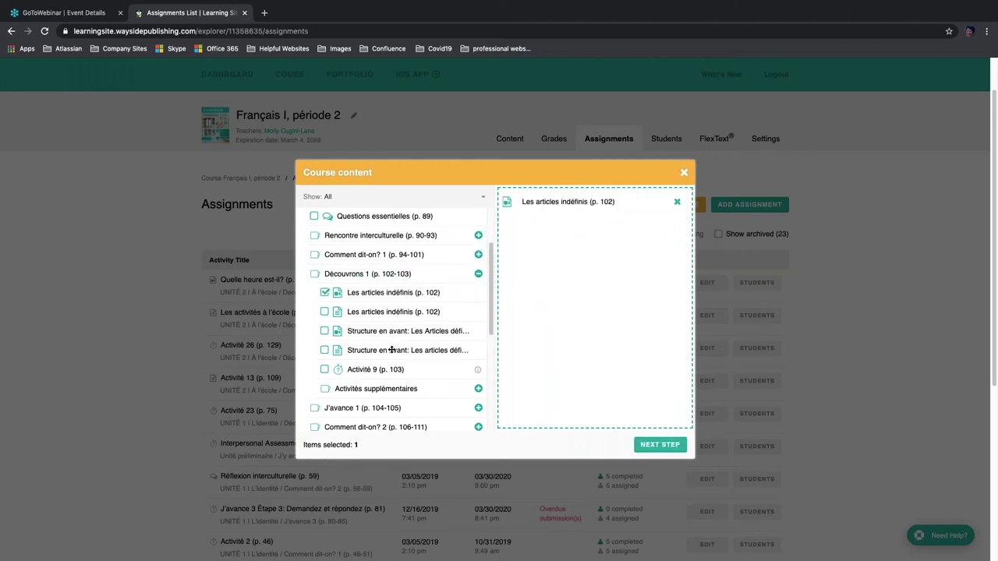
pyautogui.moveTo(371, 371); pyautogui.dragTo(571, 240)
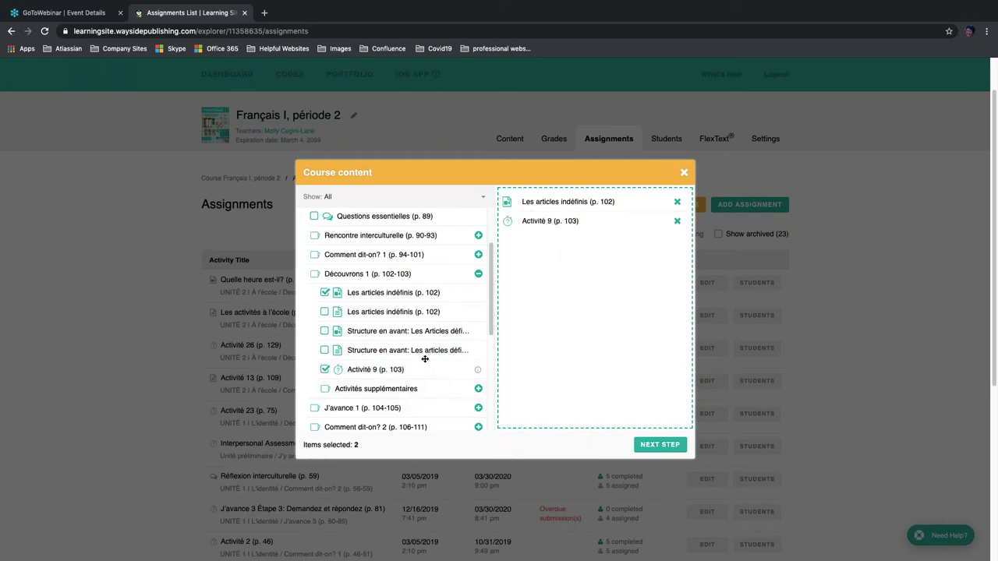
pyautogui.moveTo(419, 350); pyautogui.dragTo(574, 241)
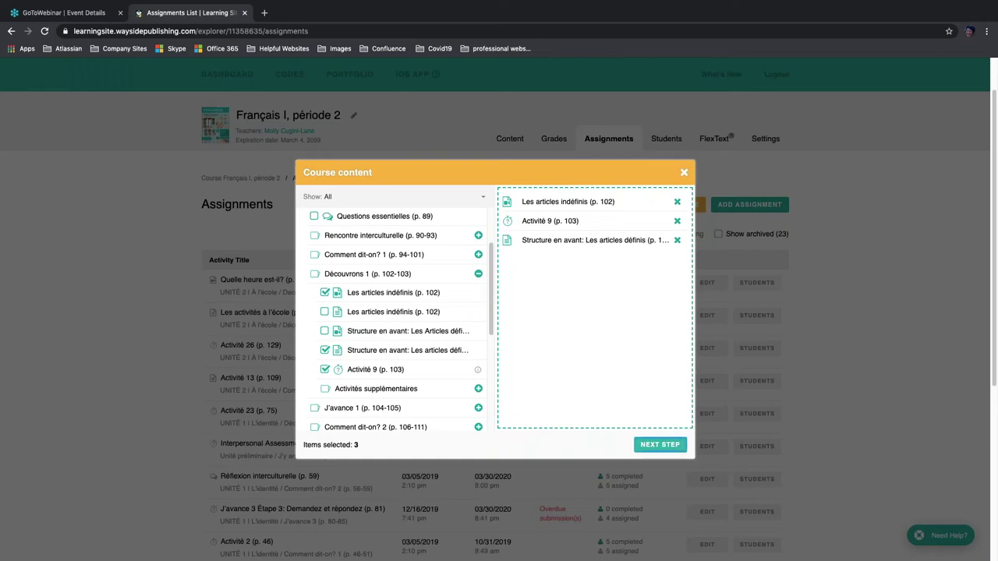
# Continue to the student selection for the new assignment and include all students.
pyautogui.click(660, 444)
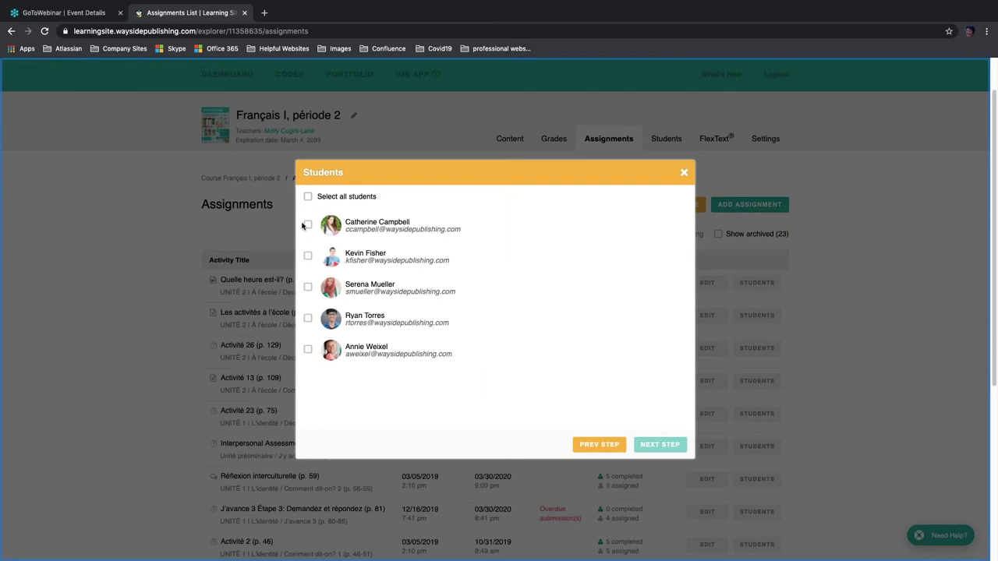
pyautogui.click(307, 319)
pyautogui.click(307, 320)
pyautogui.click(308, 197)
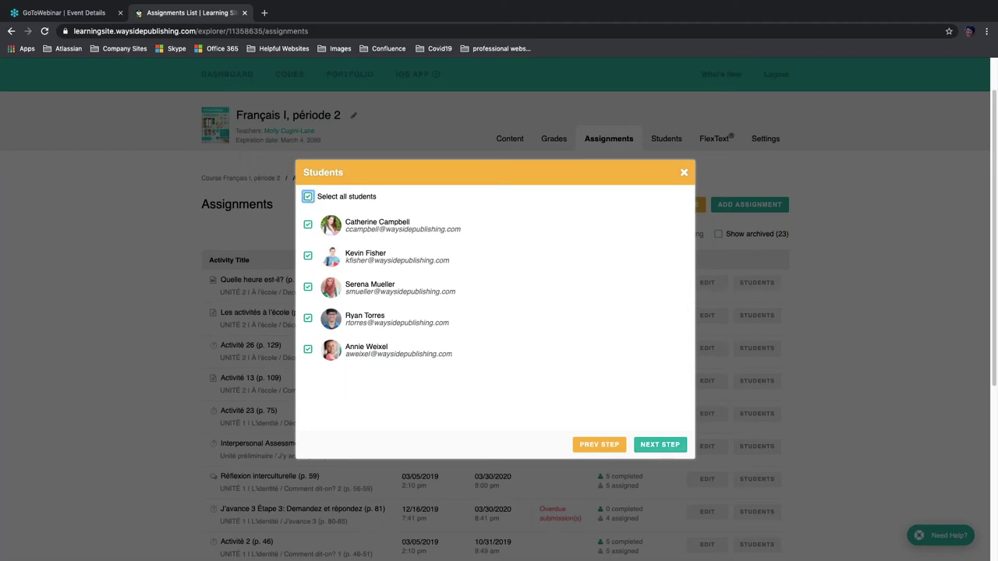
# Set the new assignment's due date to 04/13/2020, then close the assignment dialog without assigning.
pyautogui.click(660, 444)
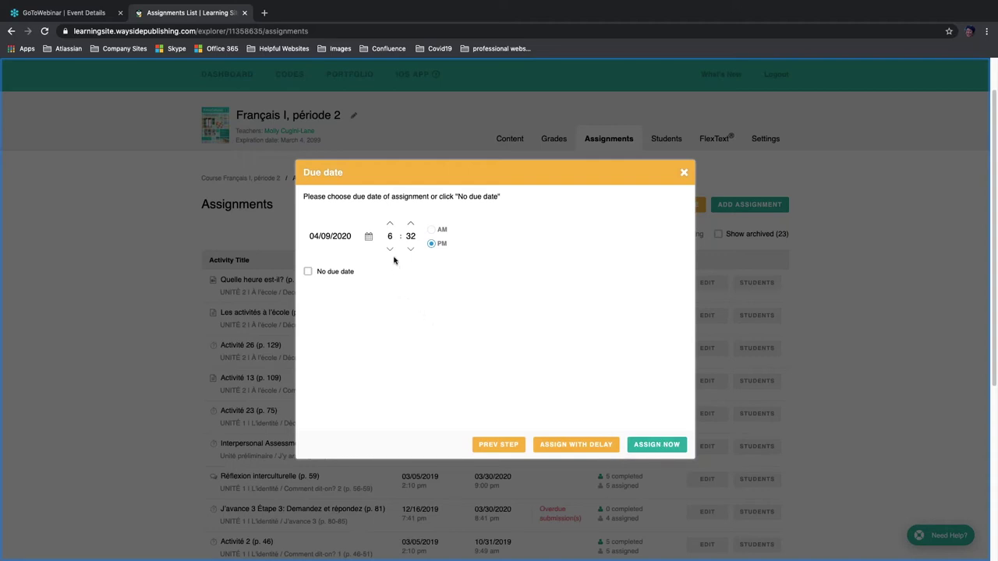
pyautogui.click(368, 237)
pyautogui.click(343, 318)
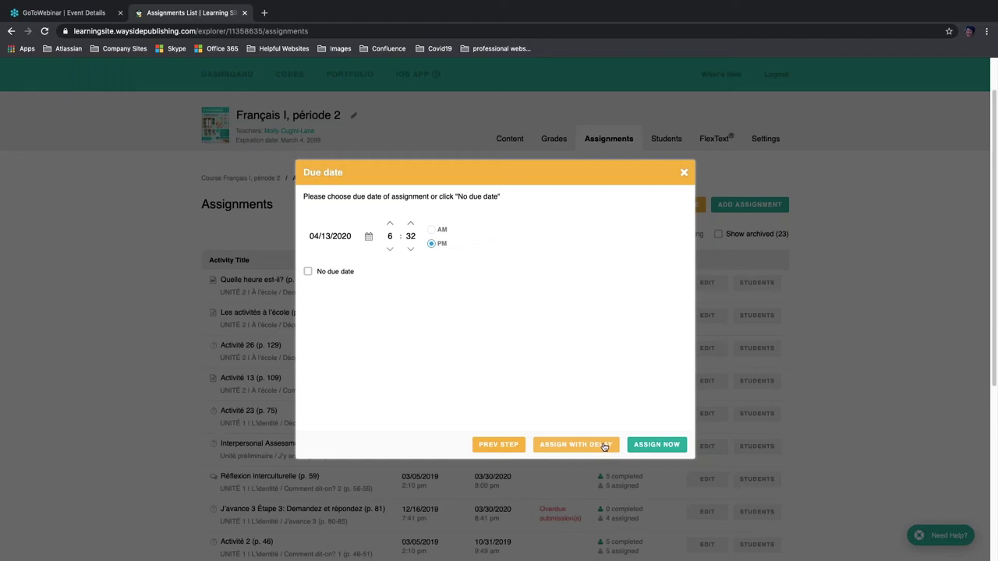
pyautogui.click(685, 174)
pyautogui.click(588, 101)
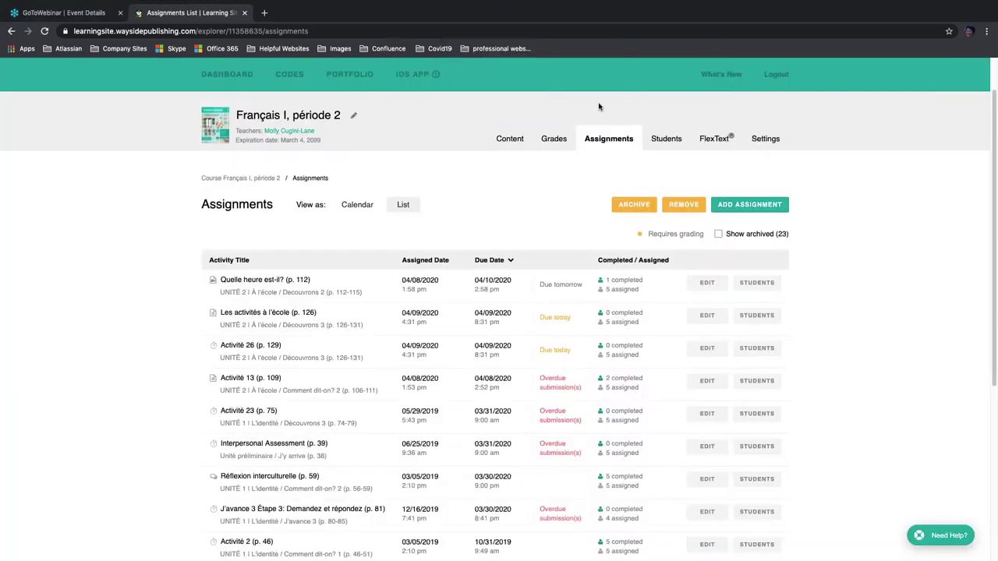
# View the assignments as a calendar, then open the course's student list.
pyautogui.click(357, 206)
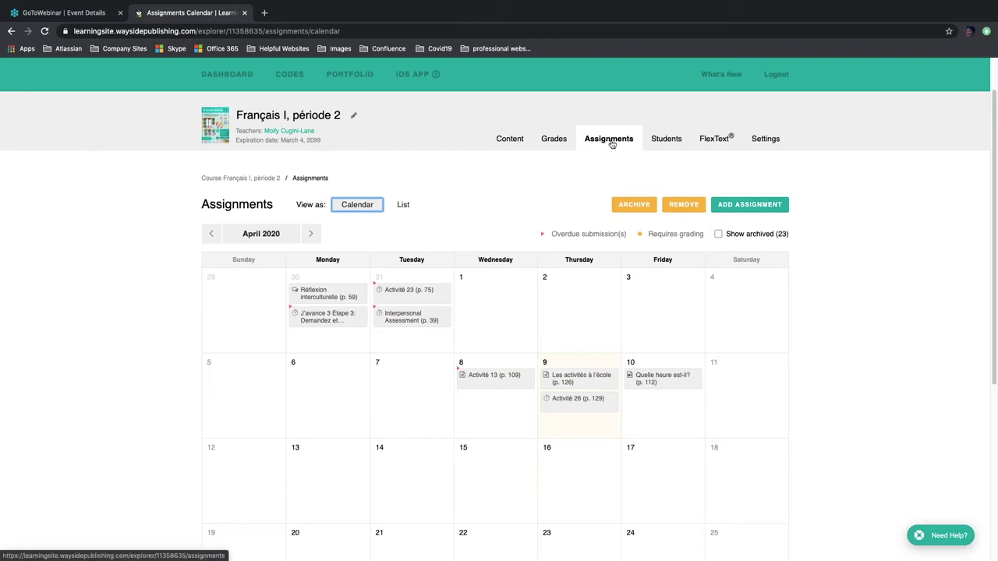
pyautogui.click(670, 140)
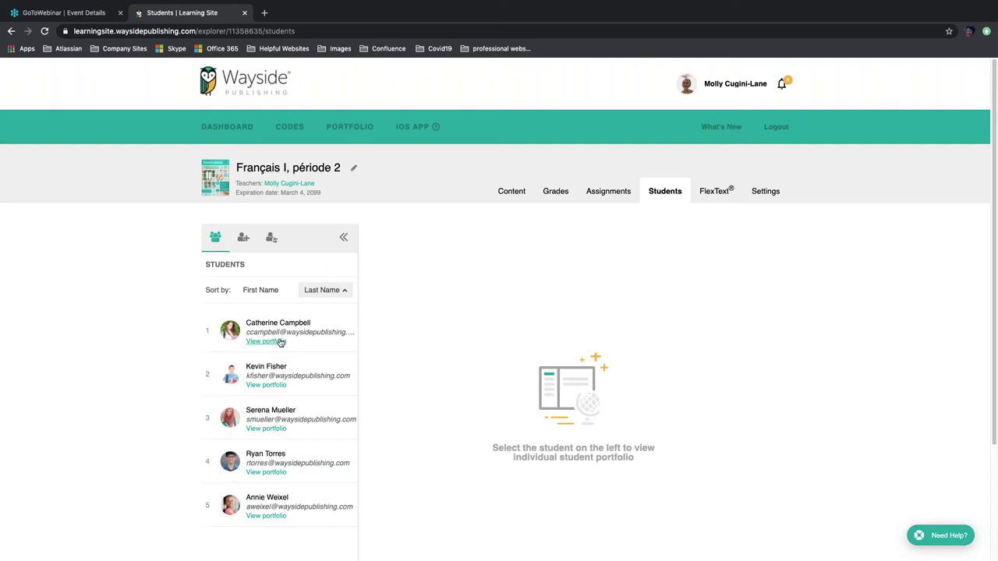
# Open the first listed student's portfolio and view the options for filtering by result, category and unit.
pyautogui.click(266, 341)
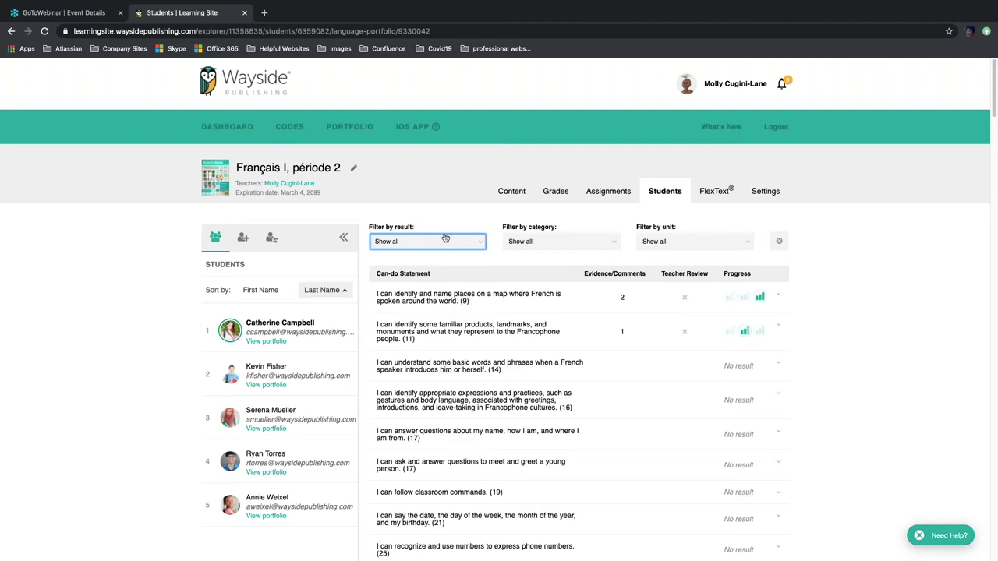
pyautogui.click(483, 243)
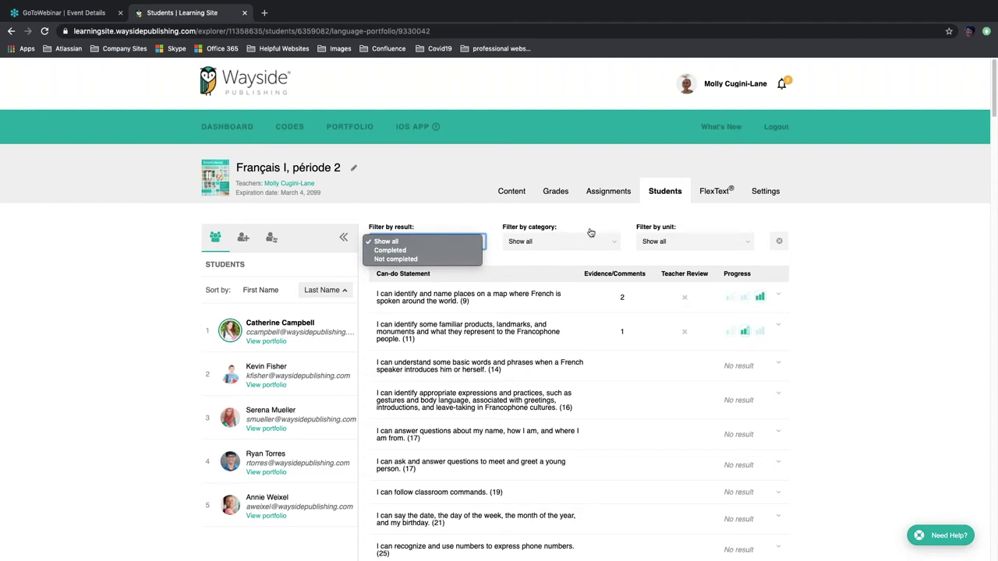
pyautogui.click(615, 245)
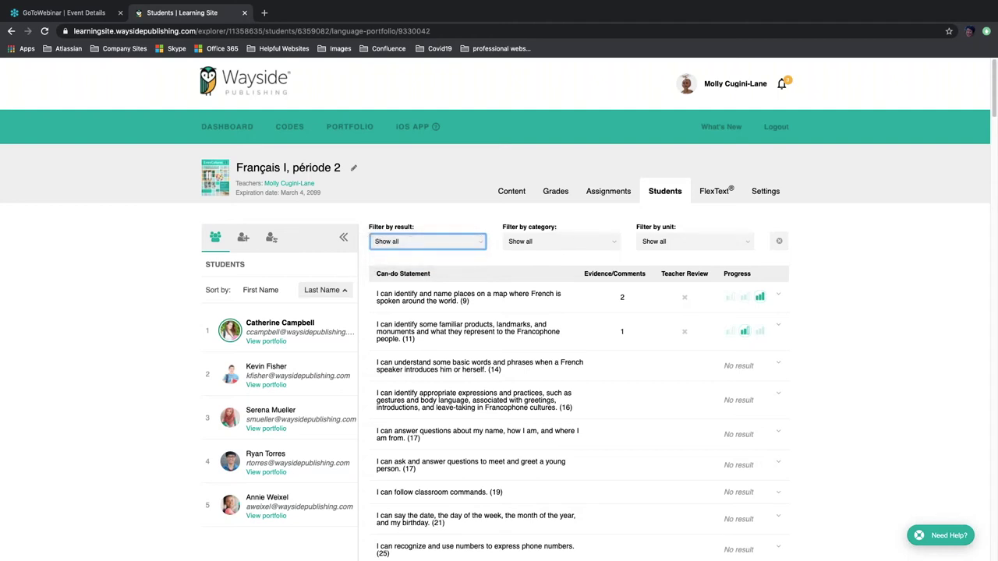
pyautogui.click(615, 245)
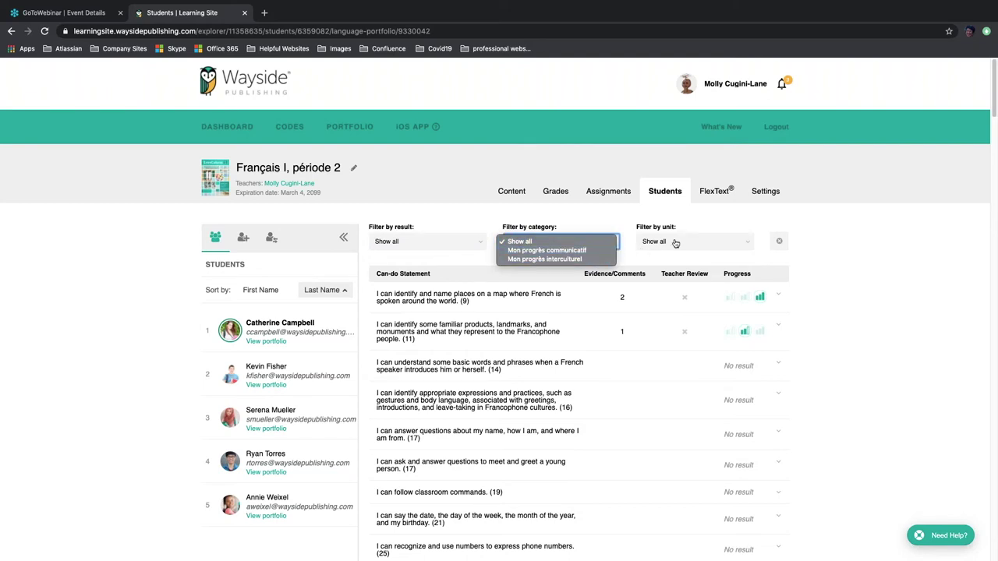
pyautogui.click(743, 245)
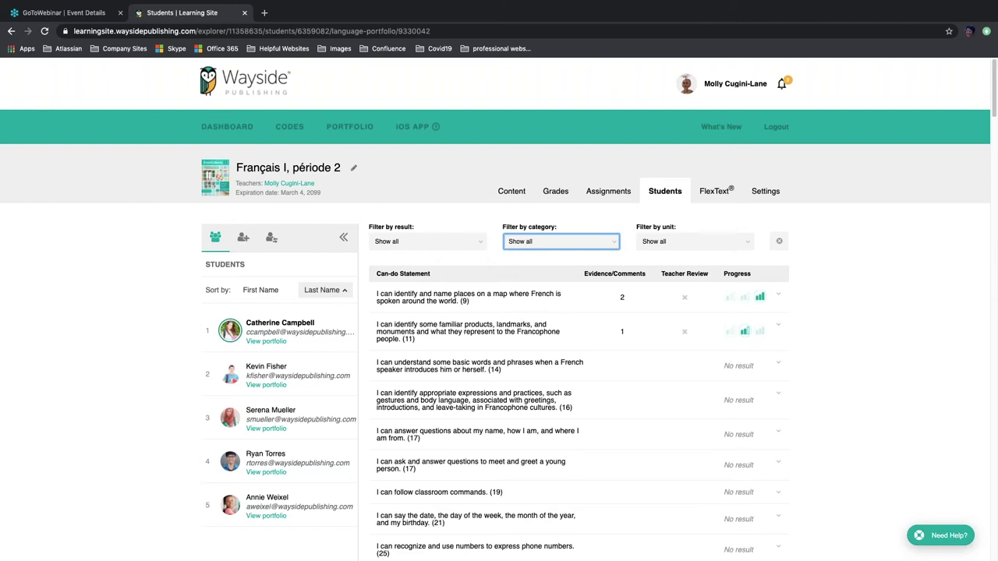
pyautogui.click(743, 246)
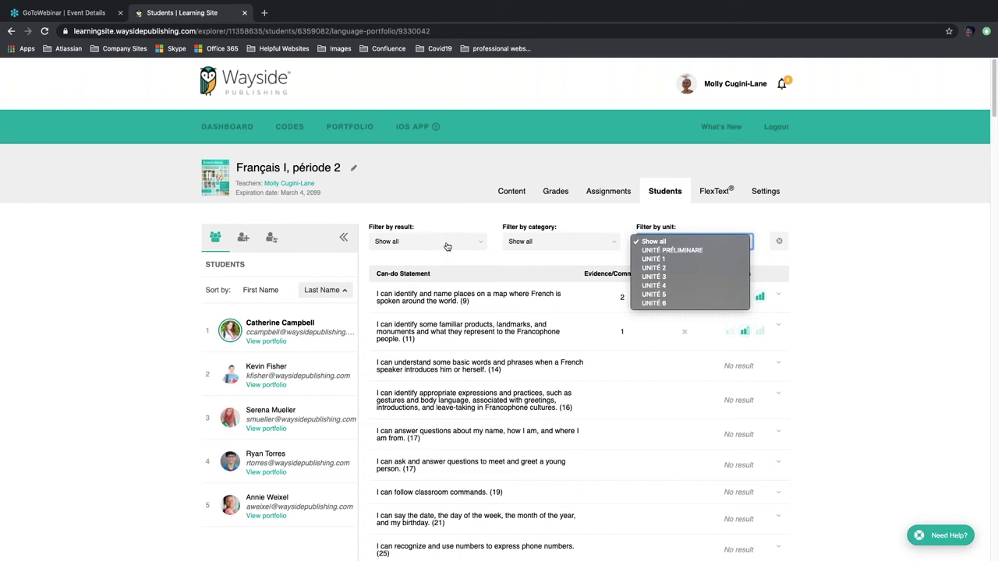
# Filter the portfolio to Completed results and expand the can-do statement about familiar products, landmarks and monuments.
pyautogui.click(479, 245)
pyautogui.click(479, 245)
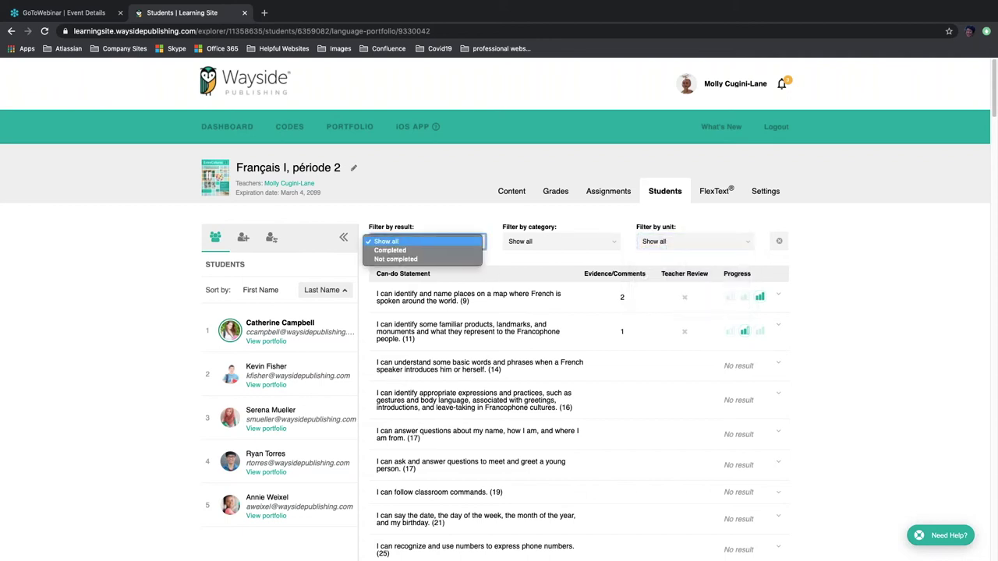
pyautogui.click(478, 250)
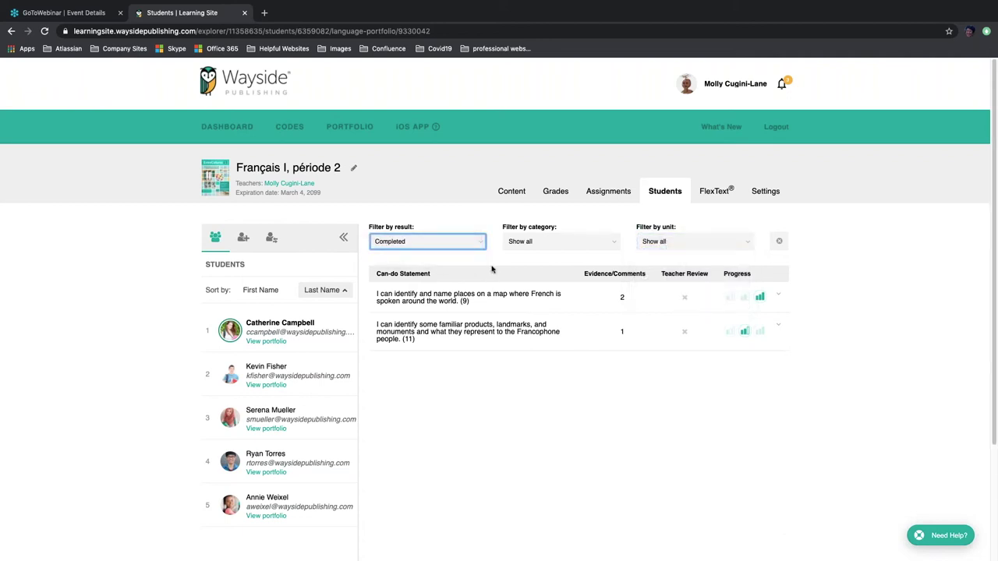
pyautogui.click(413, 326)
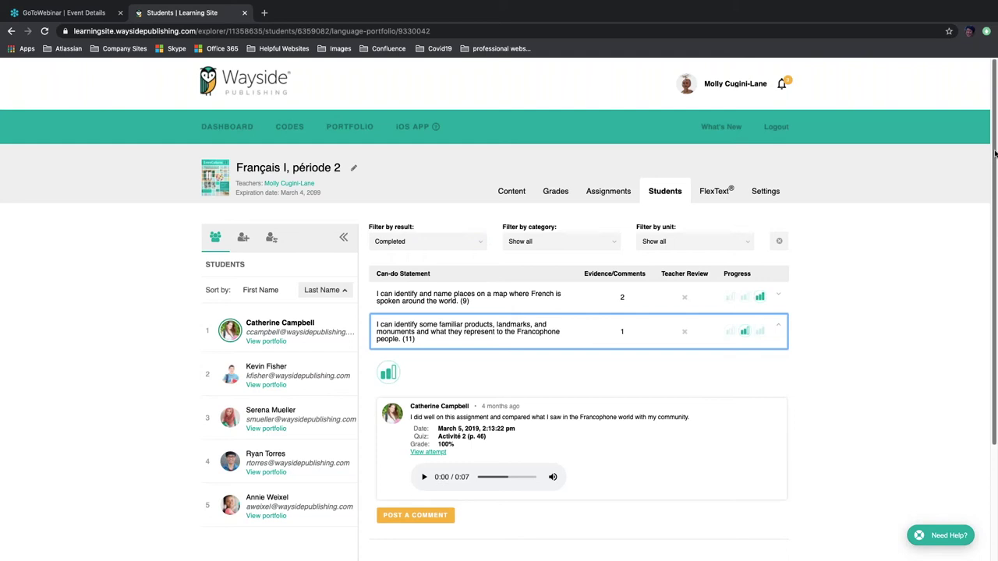
# Play and pause the student's audio evidence, then open the comment form and cancel it without posting.
pyautogui.moveTo(996, 156); pyautogui.dragTo(996, 208)
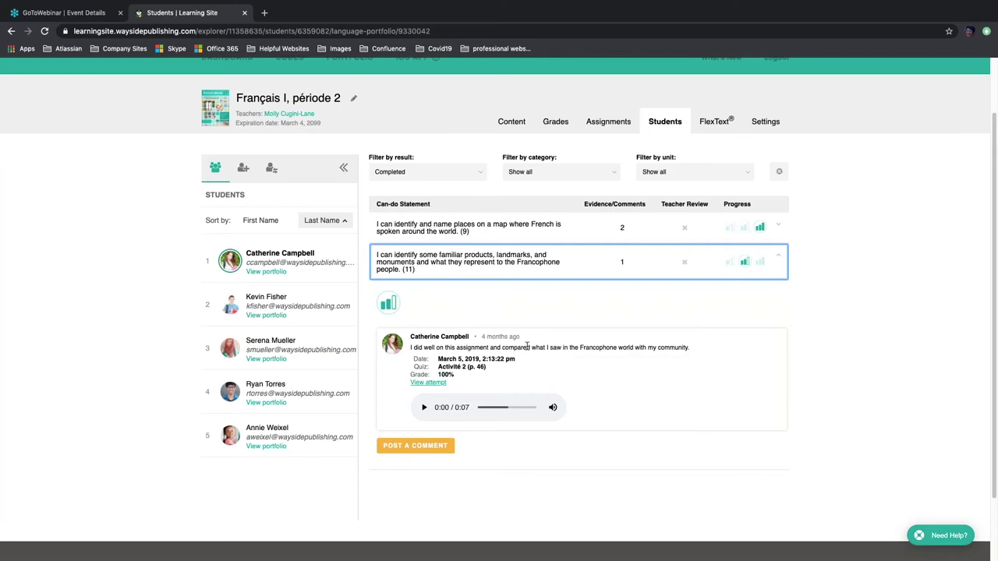
pyautogui.click(425, 408)
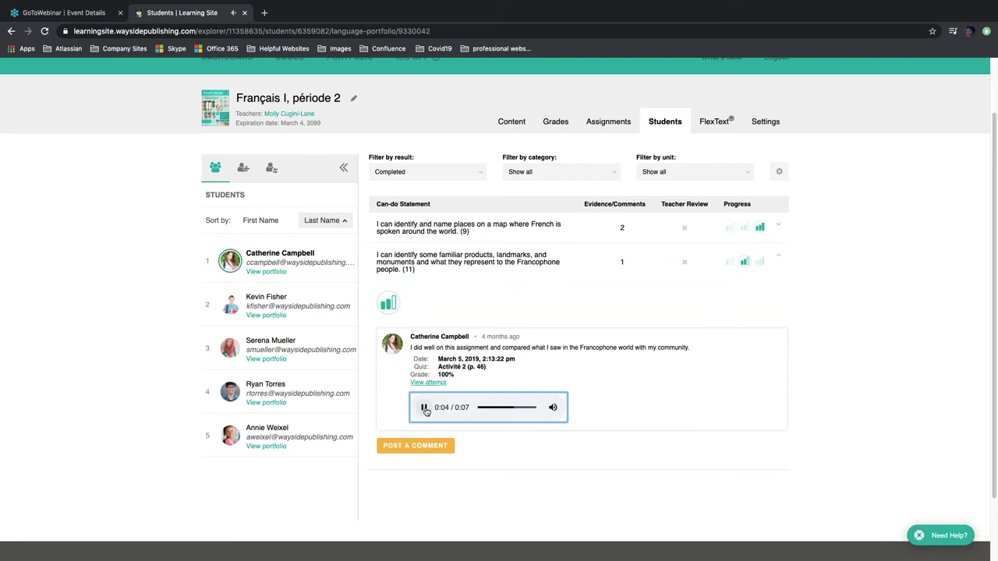
pyautogui.click(425, 408)
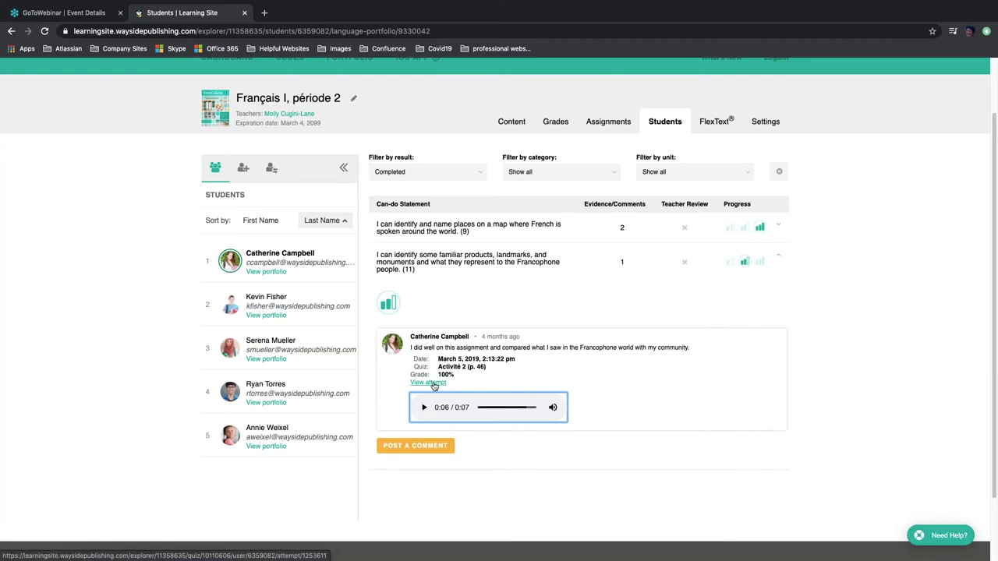
pyautogui.click(419, 447)
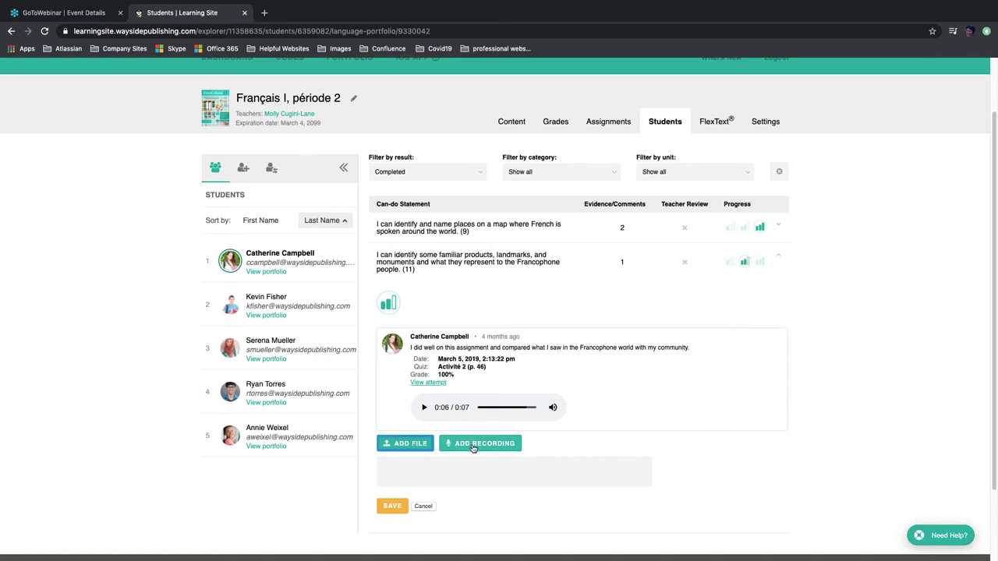
pyautogui.click(424, 507)
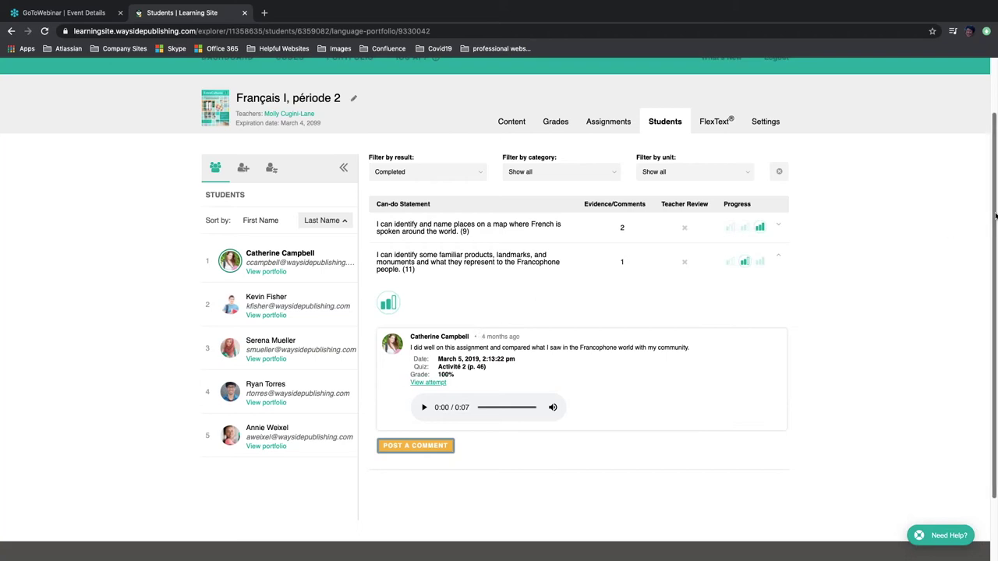
pyautogui.moveTo(995, 216); pyautogui.dragTo(981, 155)
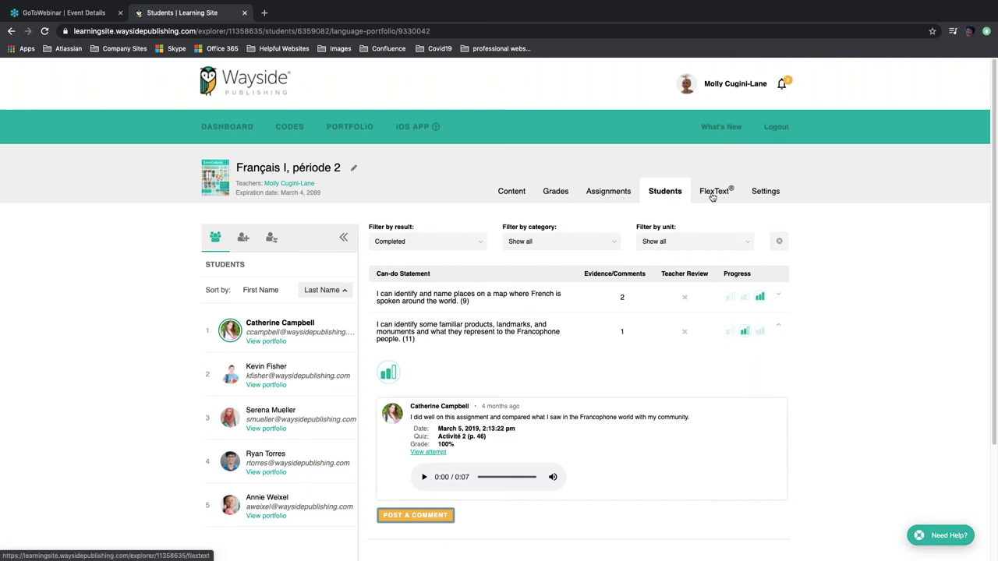
# In the course's assignment settings, try an automatic late-assignment penalty of 6%, then switch the penalty off without saving.
pyautogui.click(767, 192)
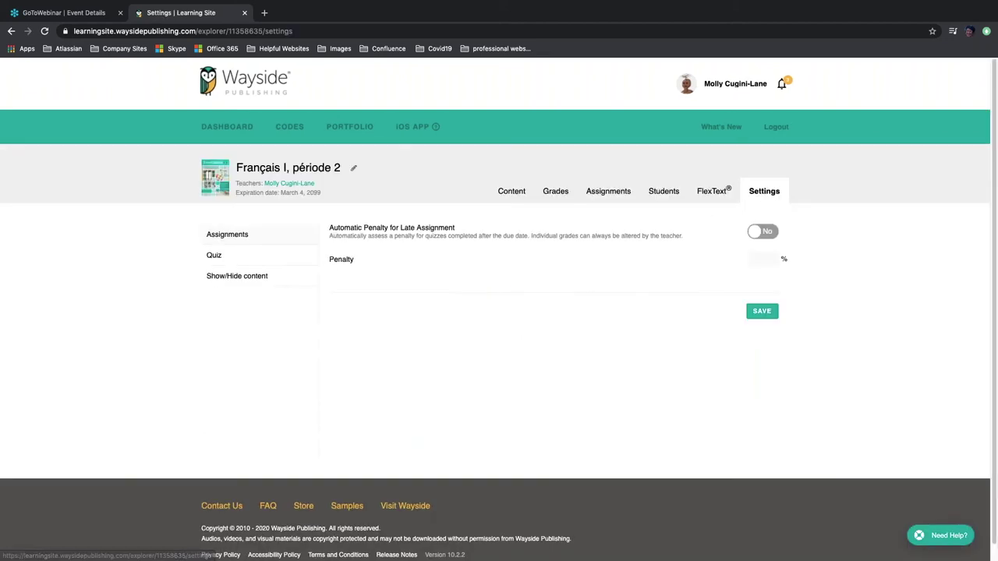
pyautogui.click(237, 239)
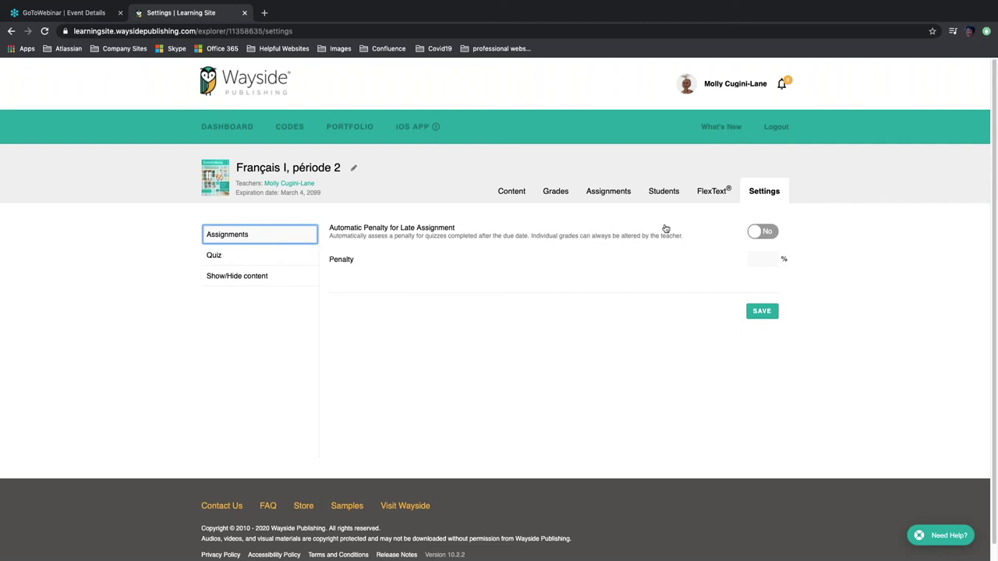
pyautogui.click(769, 234)
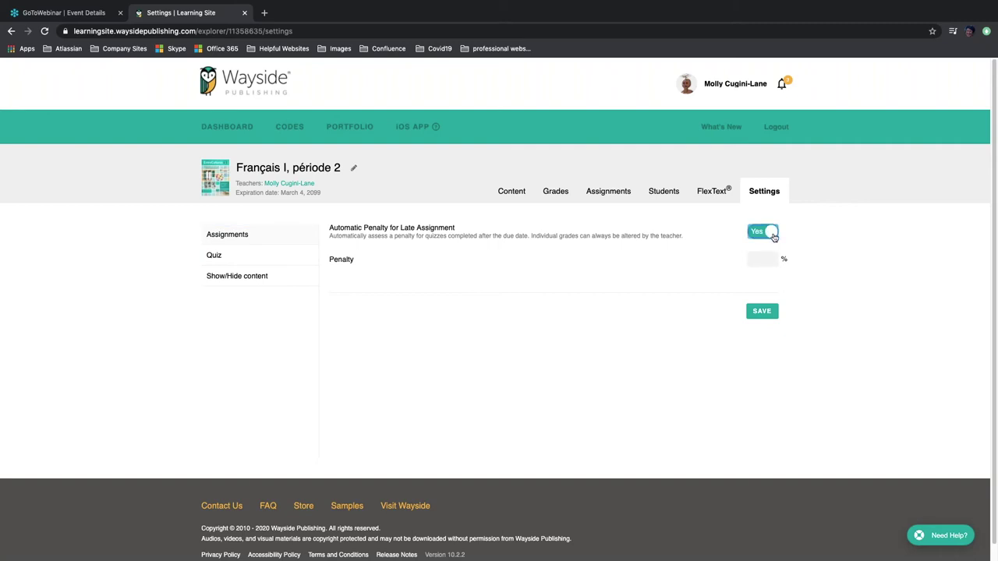
pyautogui.click(760, 259)
pyautogui.write('1')
pyautogui.click(768, 258)
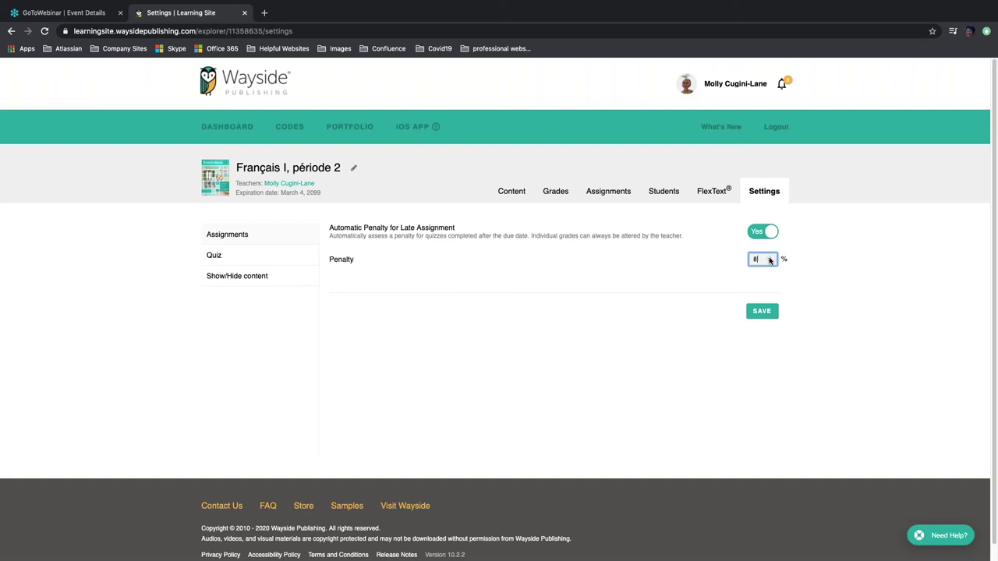
pyautogui.click(761, 235)
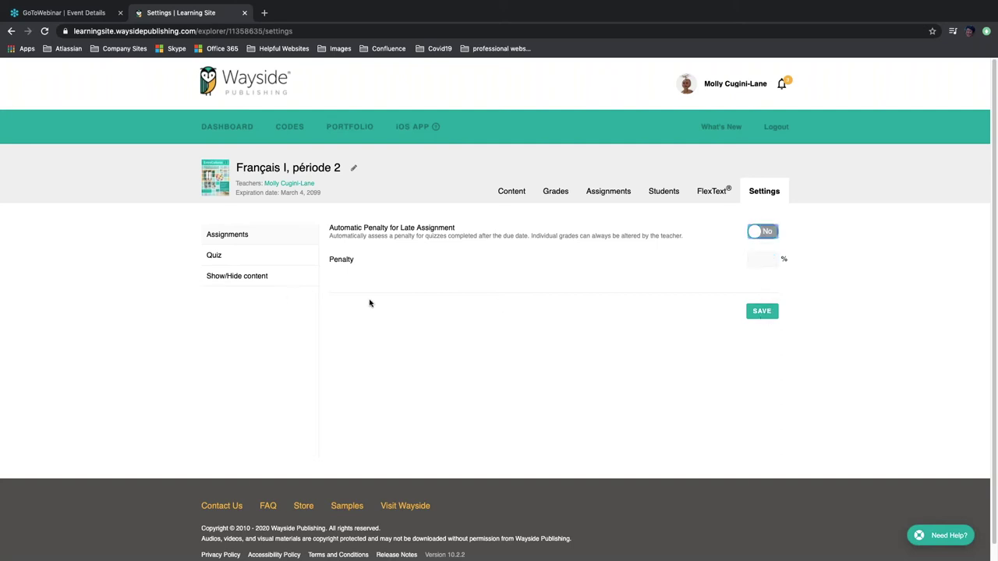
# In the quiz settings, try hiding the pass/fail status in the gradebook, then switch that option back off.
pyautogui.click(223, 261)
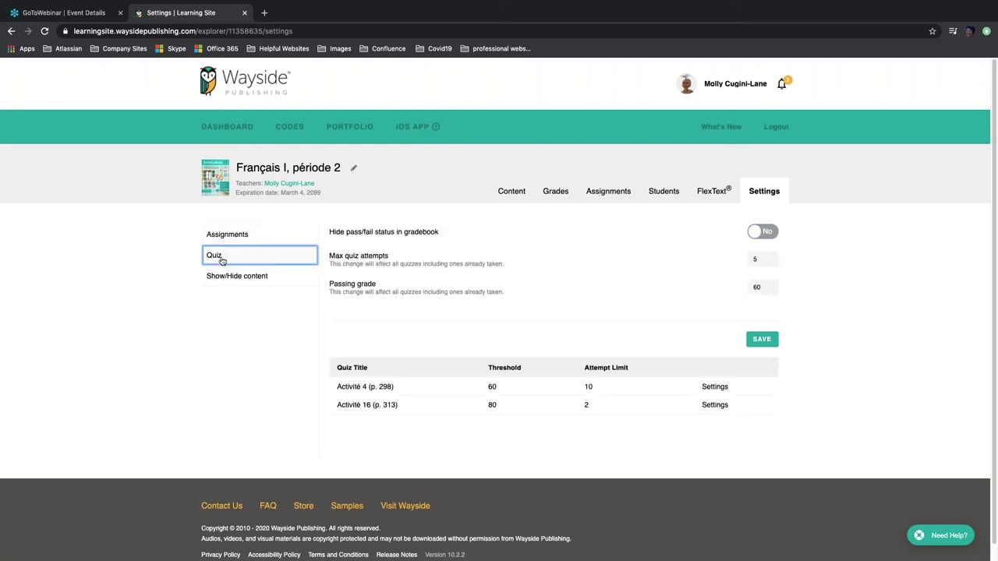
pyautogui.click(370, 236)
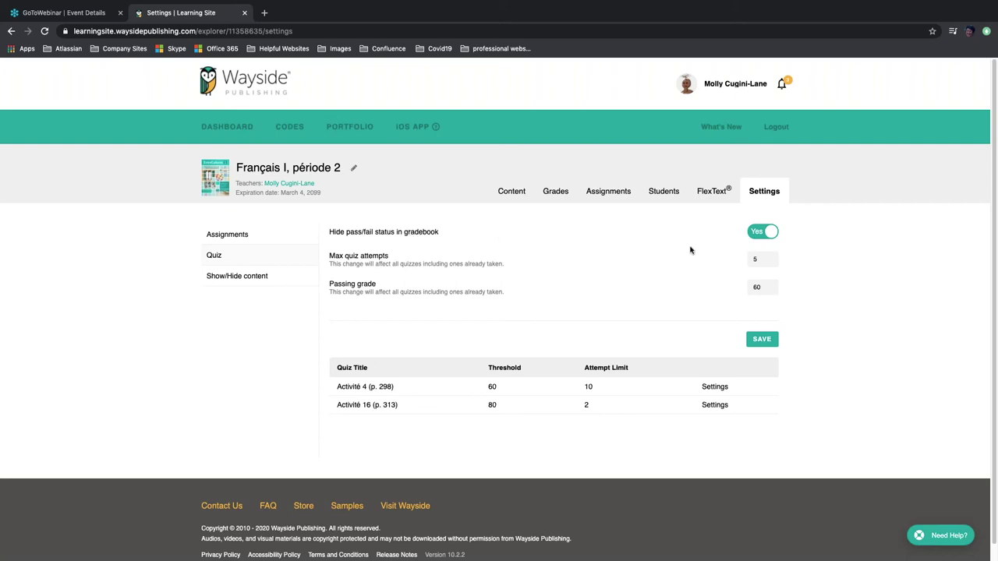
pyautogui.click(757, 235)
pyautogui.scroll(-1, 768, 234)
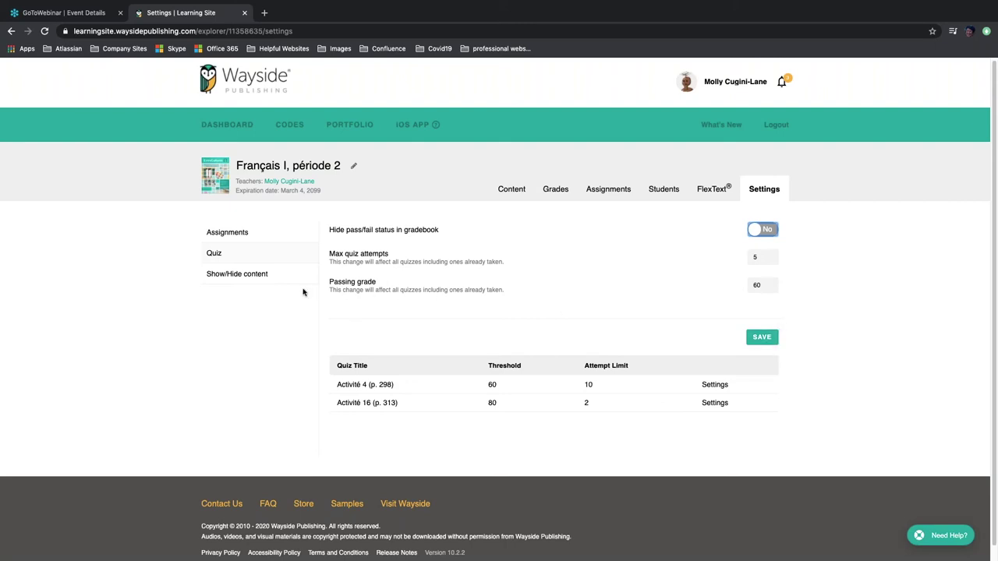
# In the course's content visibility settings, try hiding the UNITÉ 2 folder from students and make it visible again.
pyautogui.click(244, 276)
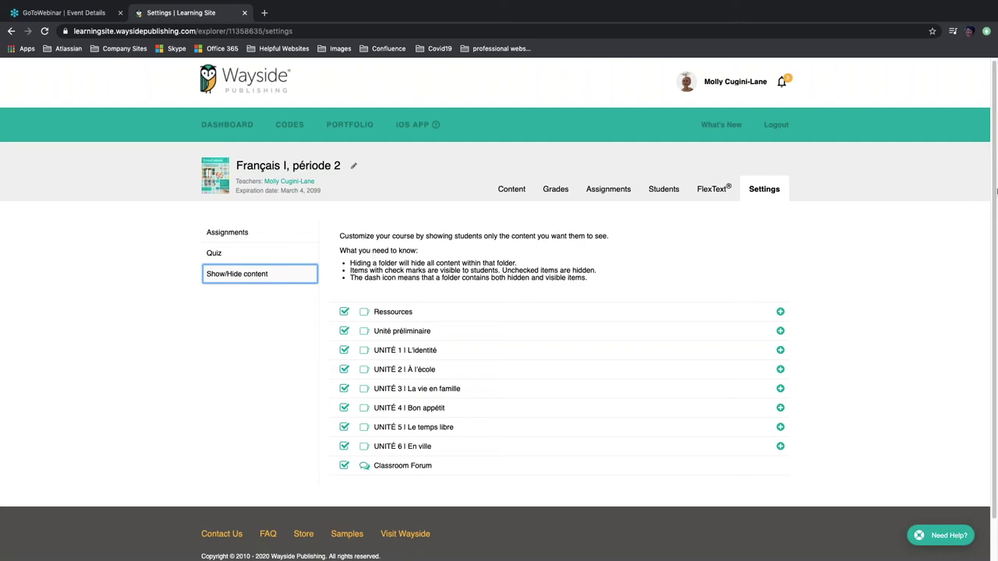
pyautogui.moveTo(995, 189); pyautogui.dragTo(997, 222)
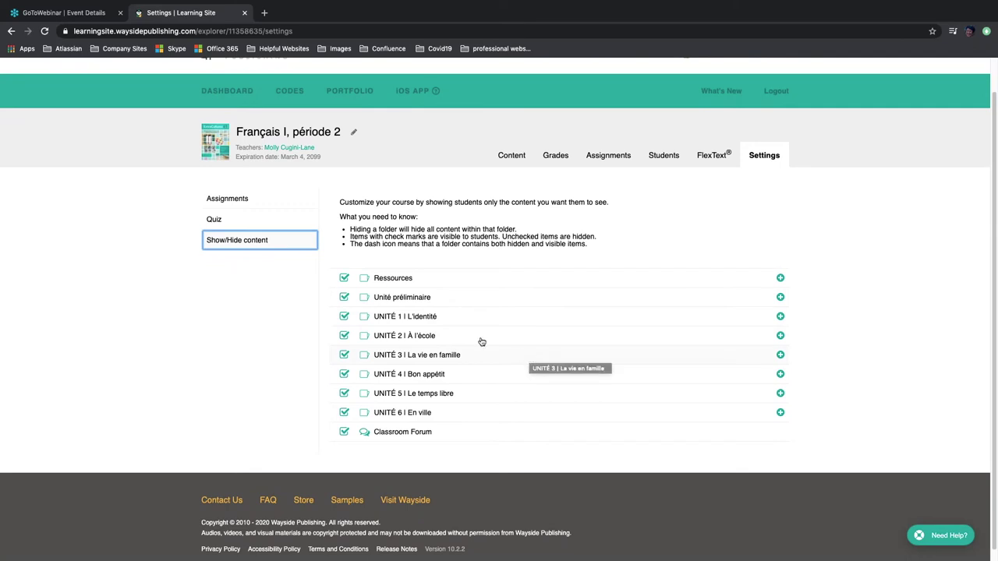
pyautogui.click(345, 338)
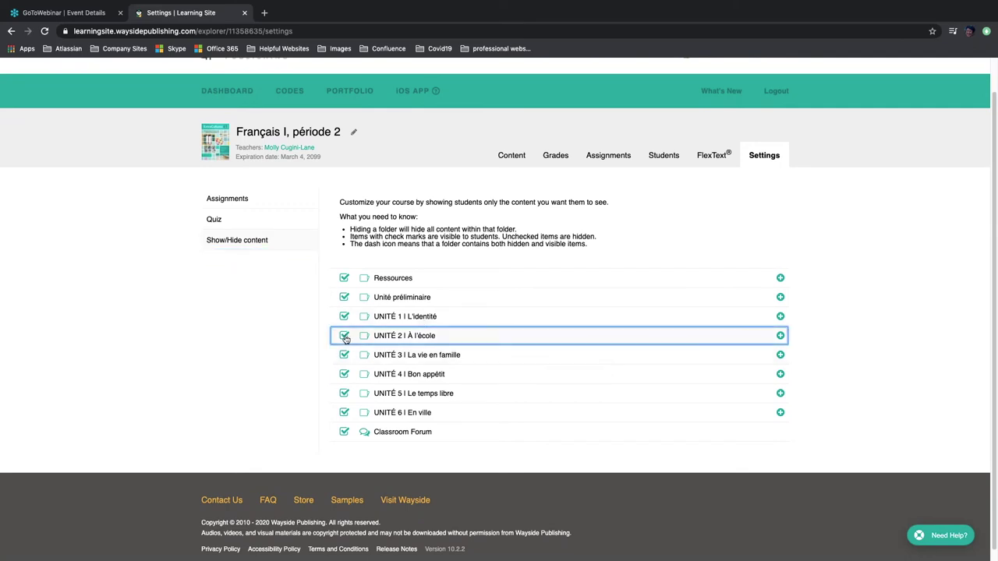
pyautogui.click(345, 338)
pyautogui.click(344, 336)
# Expand UNITÉ 2 in the visibility list, hide the J'y arrive (p. 138-139) folder, then make it visible again.
pyautogui.click(365, 337)
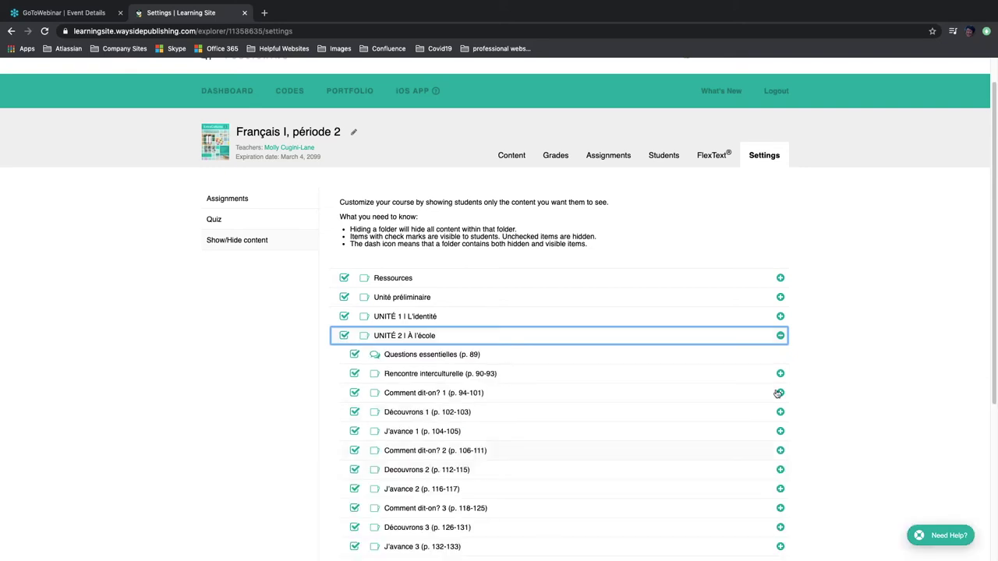
pyautogui.moveTo(995, 292); pyautogui.dragTo(996, 295)
pyautogui.scroll(-2, 996, 294)
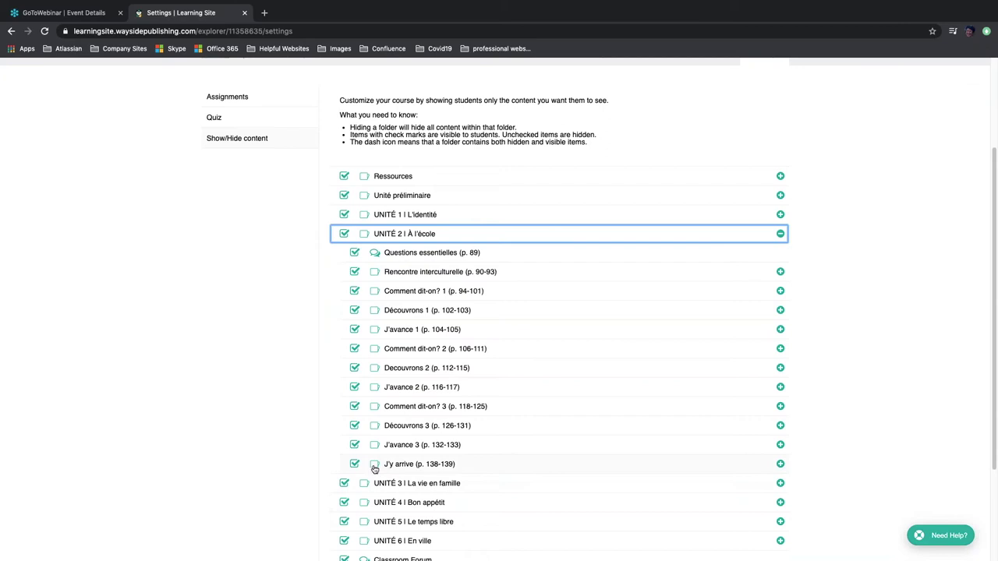
pyautogui.click(355, 464)
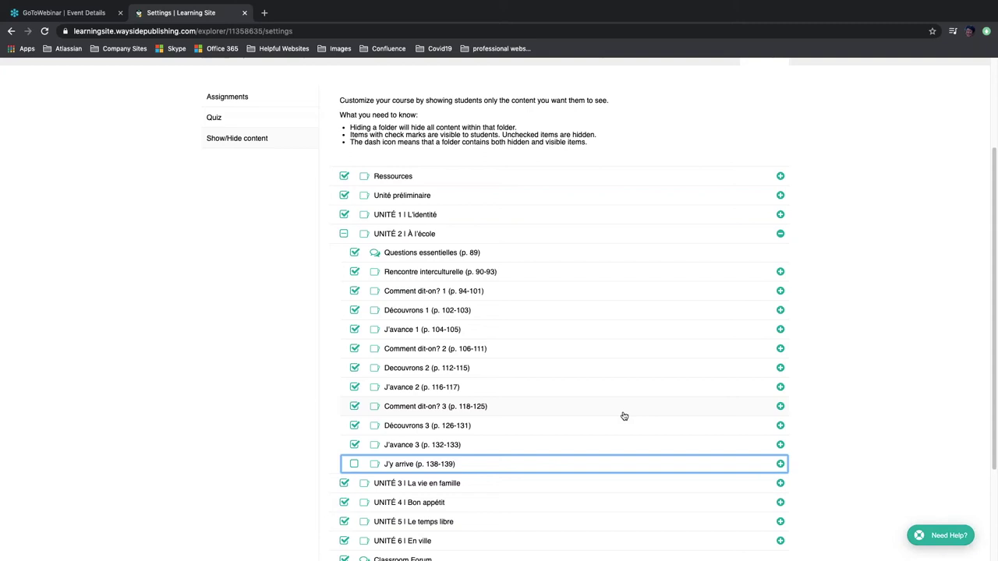
pyautogui.click(354, 464)
pyautogui.scroll(4, 994, 319)
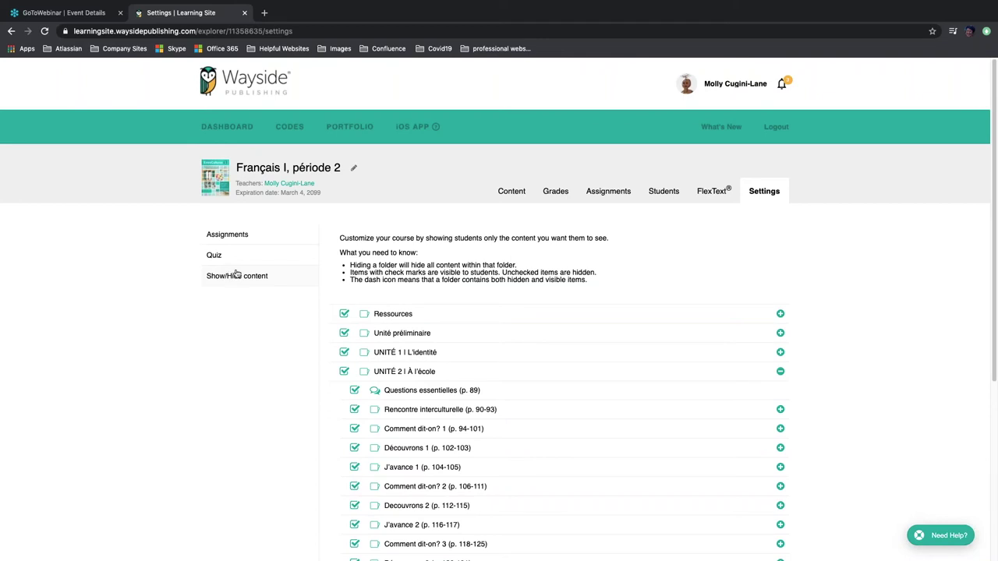
# Open the FlexText of EntreCultures 1 - Teacher Edition and collapse Unité 2 in its table of contents.
pyautogui.click(708, 192)
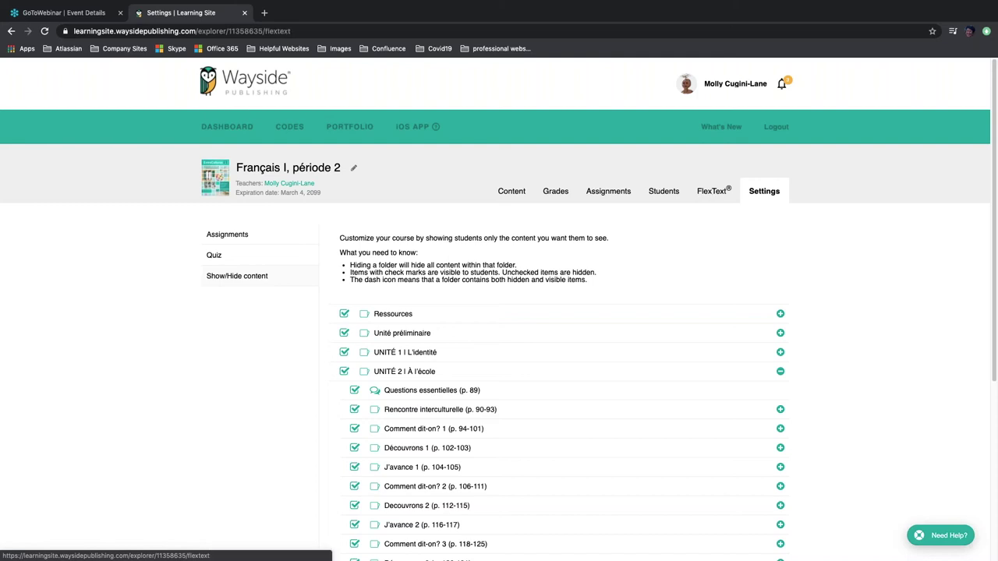
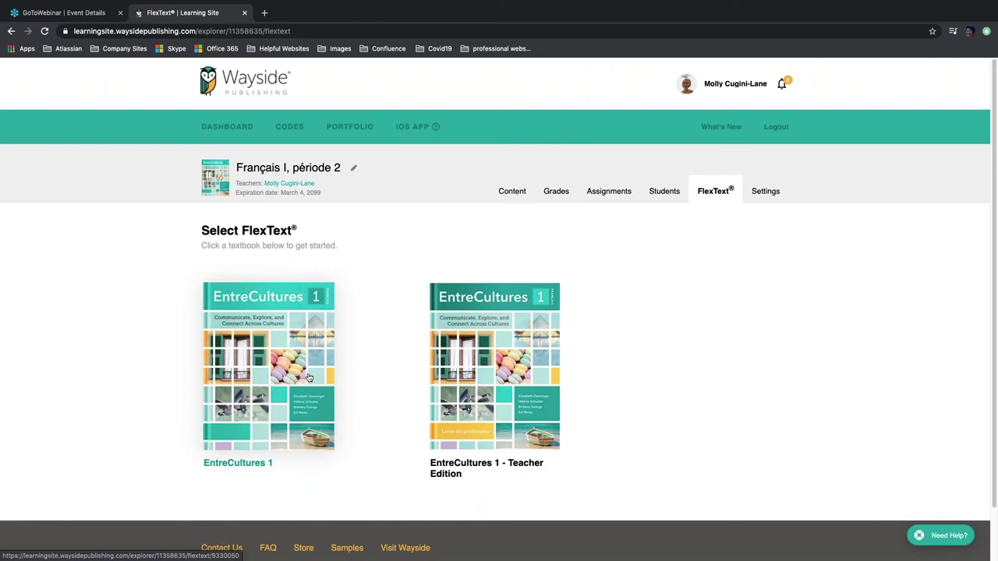
pyautogui.click(493, 387)
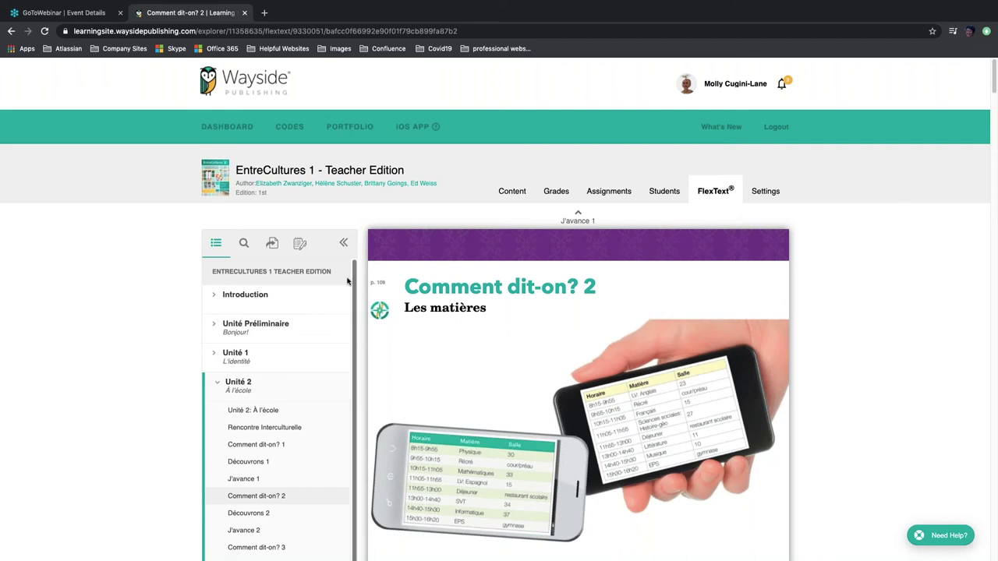
pyautogui.click(219, 385)
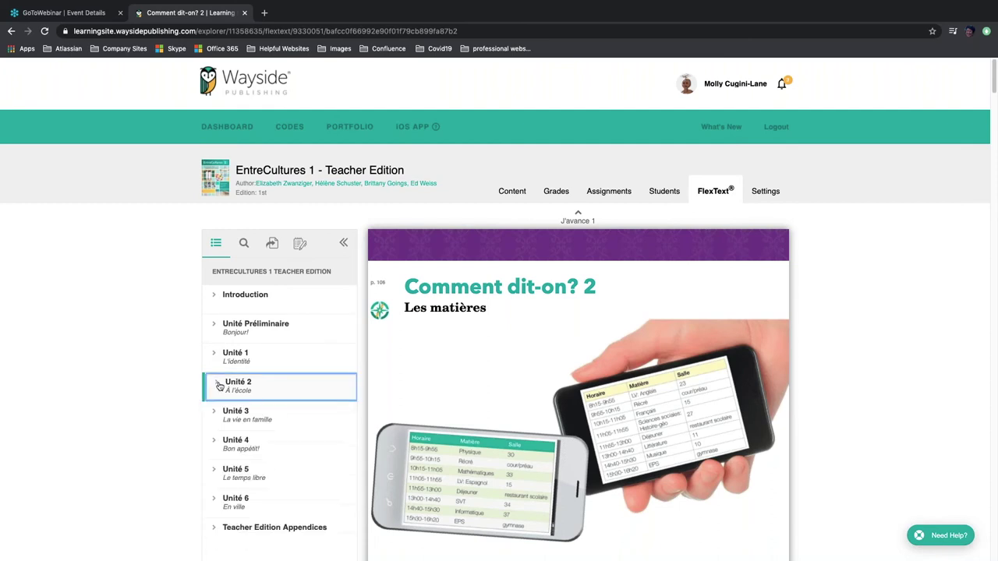
pyautogui.rightClick(234, 271)
pyautogui.click(235, 434)
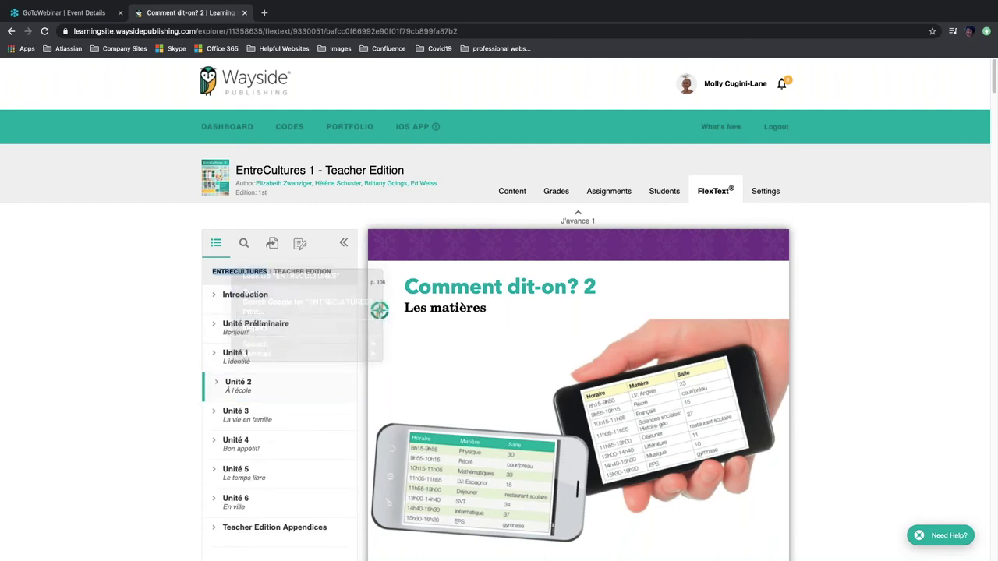
# Collapse the FlexText table of contents sidebar to widen the page, and expand it again.
pyautogui.click(216, 246)
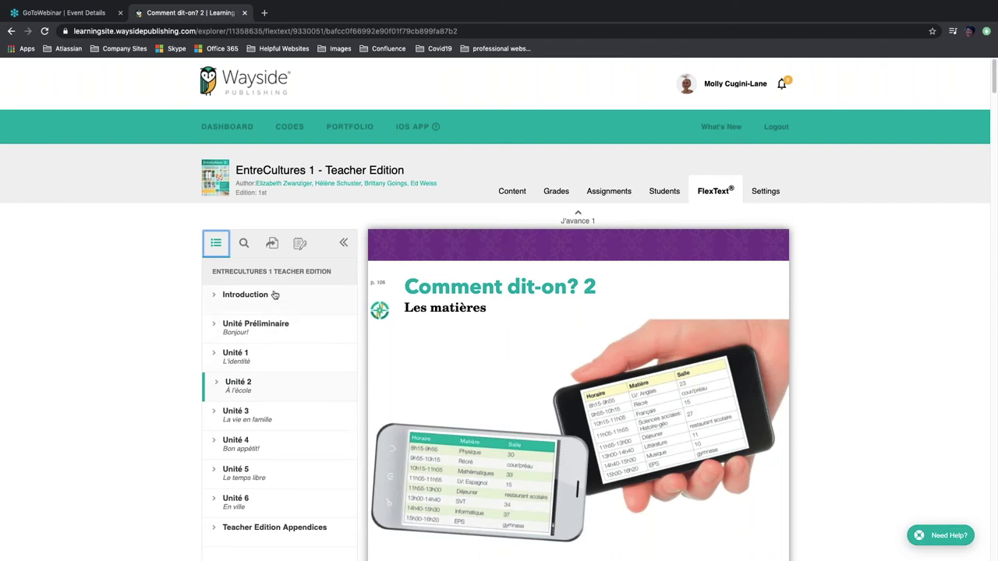
pyautogui.click(344, 245)
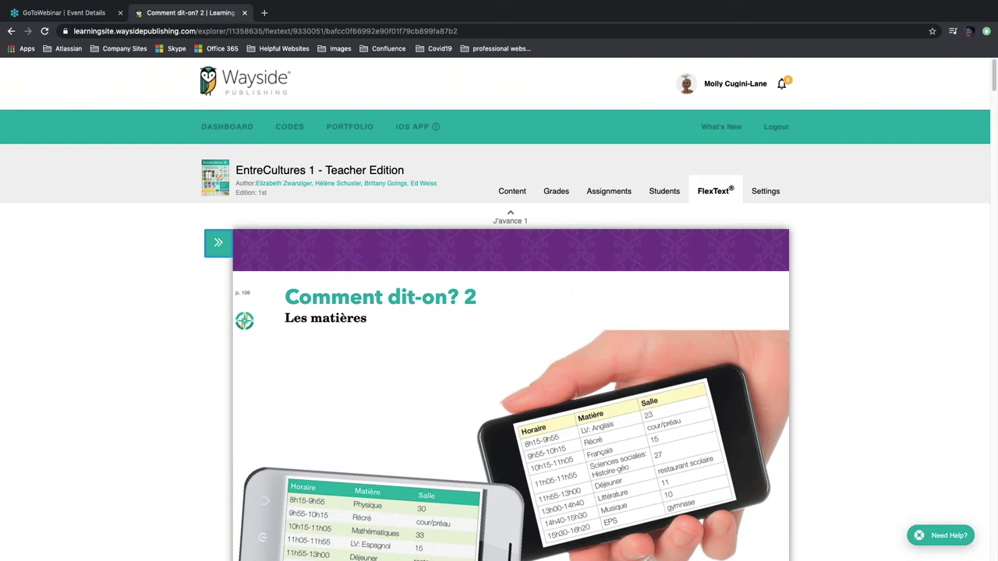
pyautogui.click(217, 244)
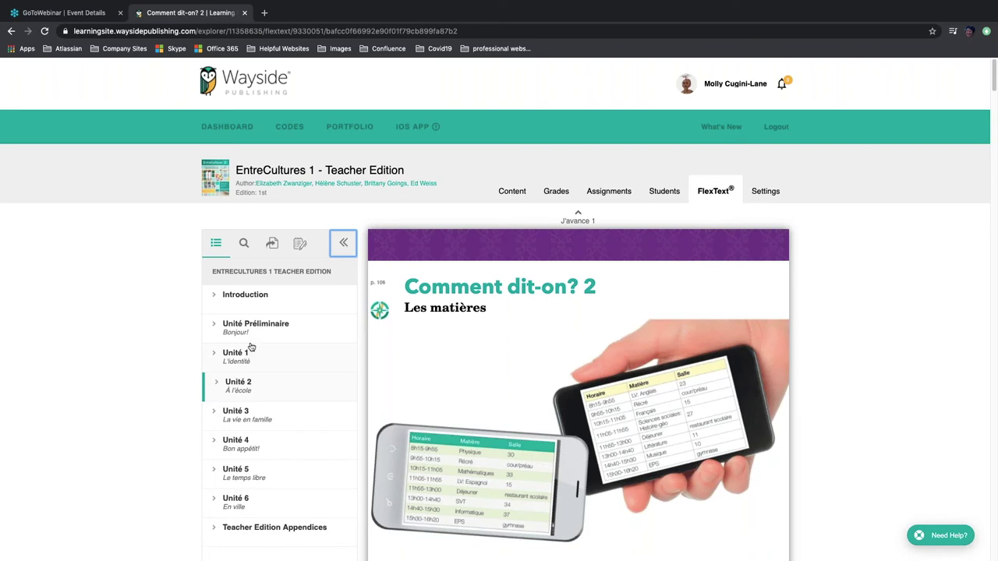
# Expand the Introduction section in the table of contents and view the whole Icons Legend page.
pyautogui.click(218, 299)
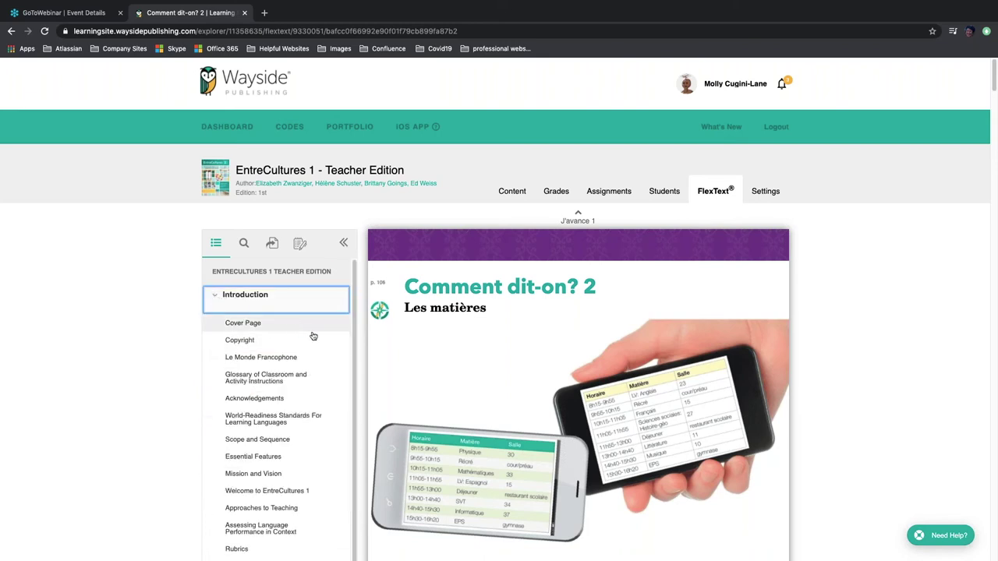
pyautogui.moveTo(355, 297); pyautogui.dragTo(351, 350)
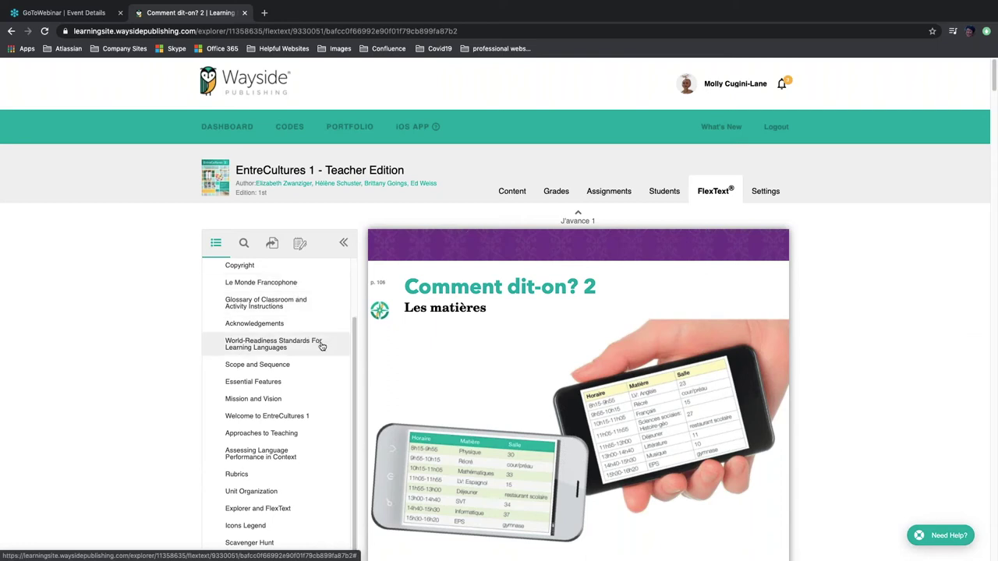
pyautogui.moveTo(353, 334); pyautogui.dragTo(348, 394)
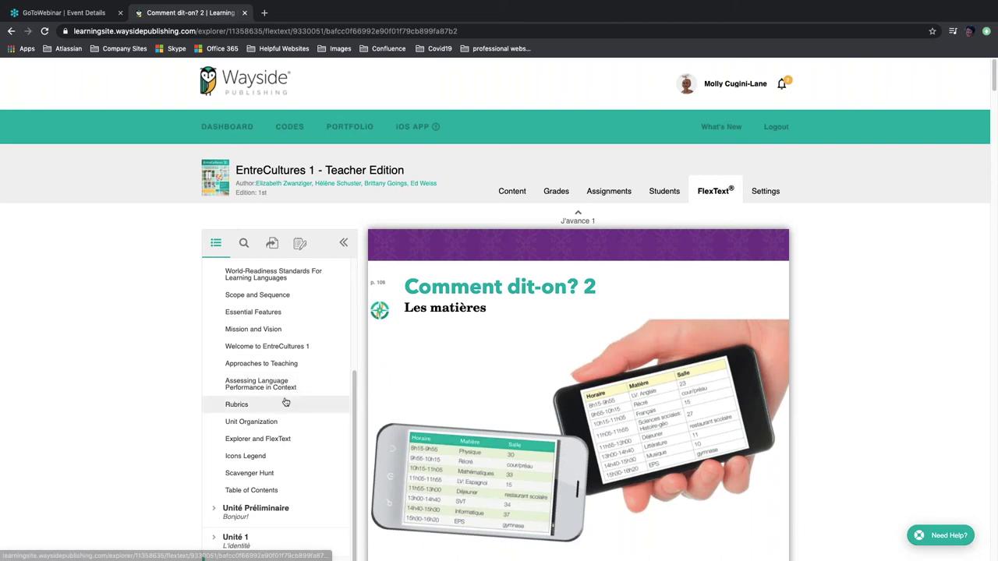
pyautogui.click(258, 459)
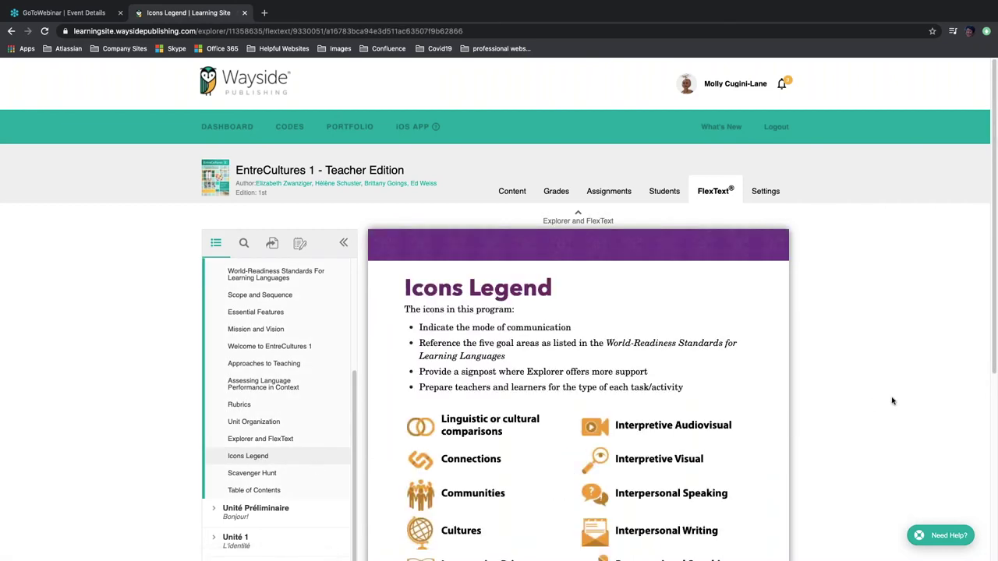
pyautogui.moveTo(995, 357); pyautogui.dragTo(995, 465)
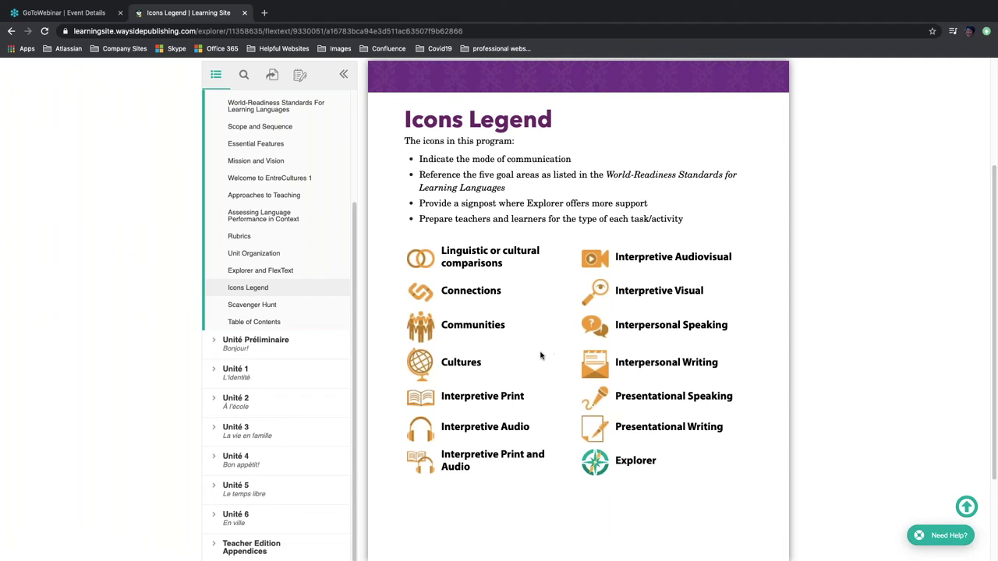
# Open the Scavenger Hunt page and collapse the Introduction section in the table of contents.
pyautogui.click(268, 305)
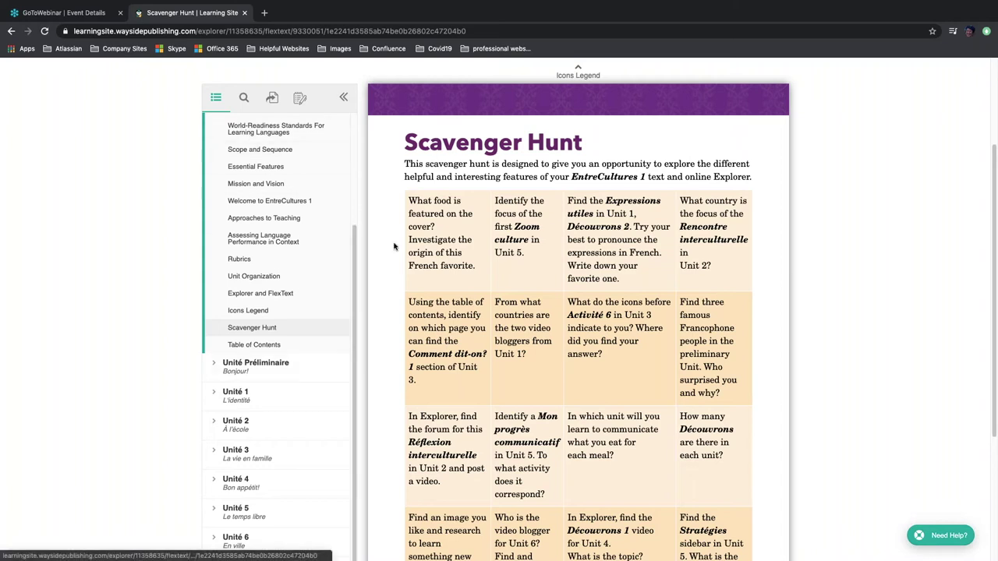
pyautogui.moveTo(357, 259); pyautogui.dragTo(347, 141)
pyautogui.click(217, 149)
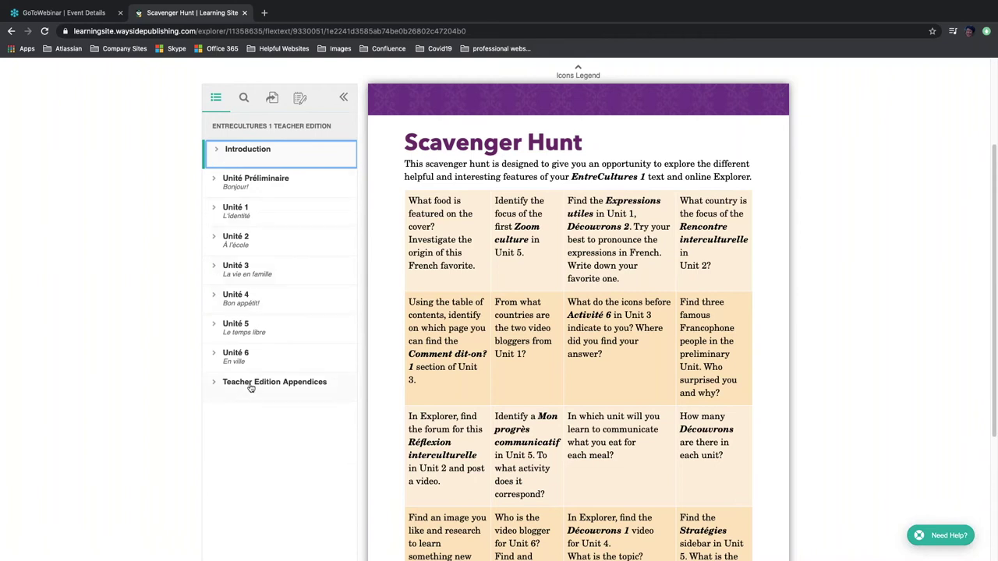
# Expand Teacher Edition Appendices, look through the list of appendices and glossaries, and collapse the section again.
pyautogui.click(251, 385)
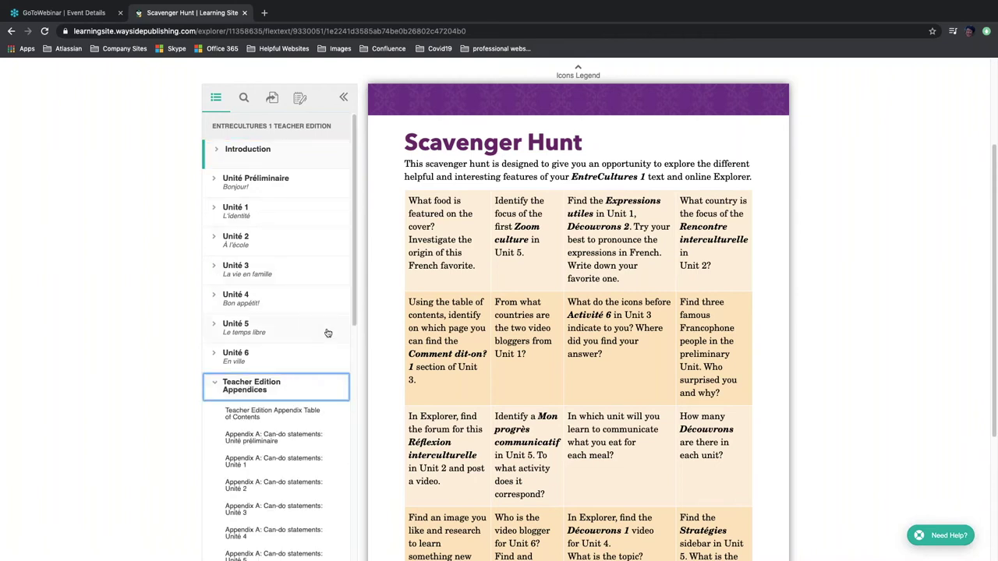
pyautogui.moveTo(354, 329); pyautogui.dragTo(352, 446)
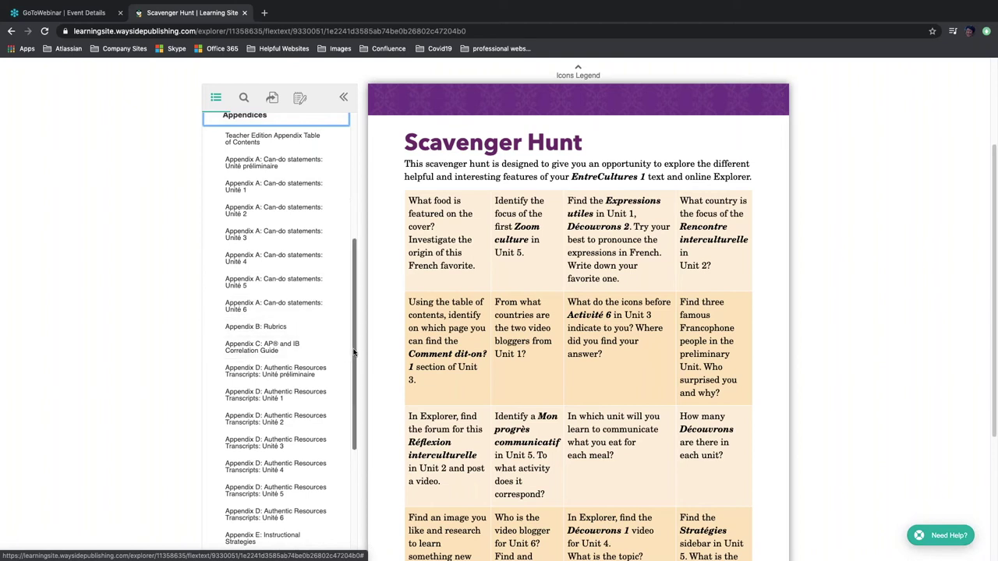
pyautogui.moveTo(355, 356); pyautogui.dragTo(342, 493)
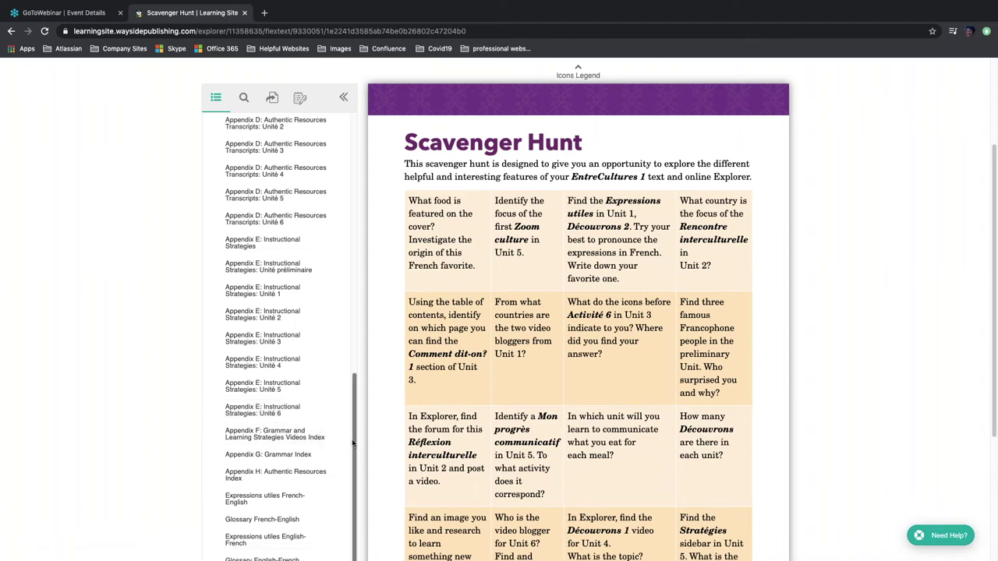
pyautogui.moveTo(352, 443); pyautogui.dragTo(358, 424)
pyautogui.moveTo(355, 334); pyautogui.dragTo(362, 173)
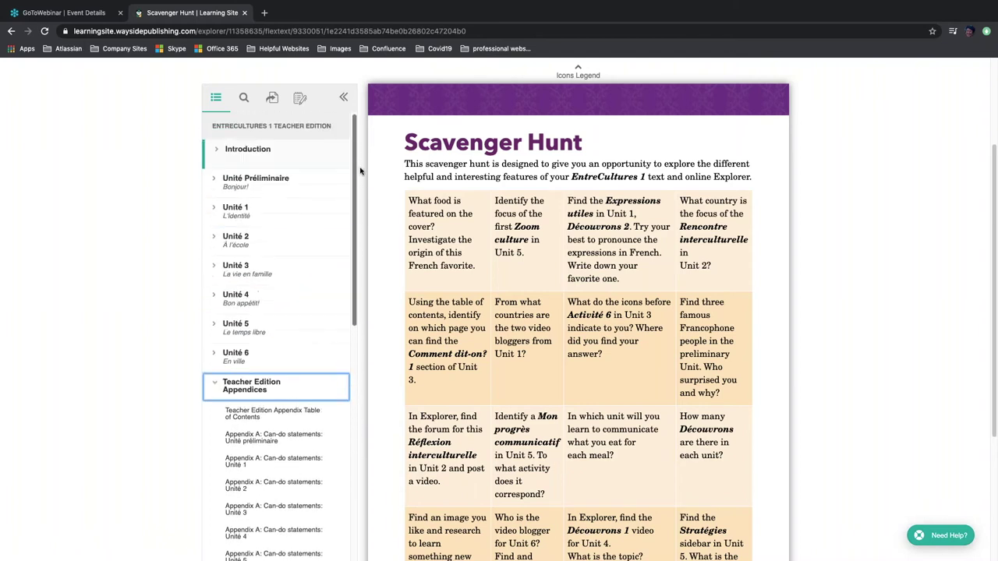
pyautogui.click(216, 385)
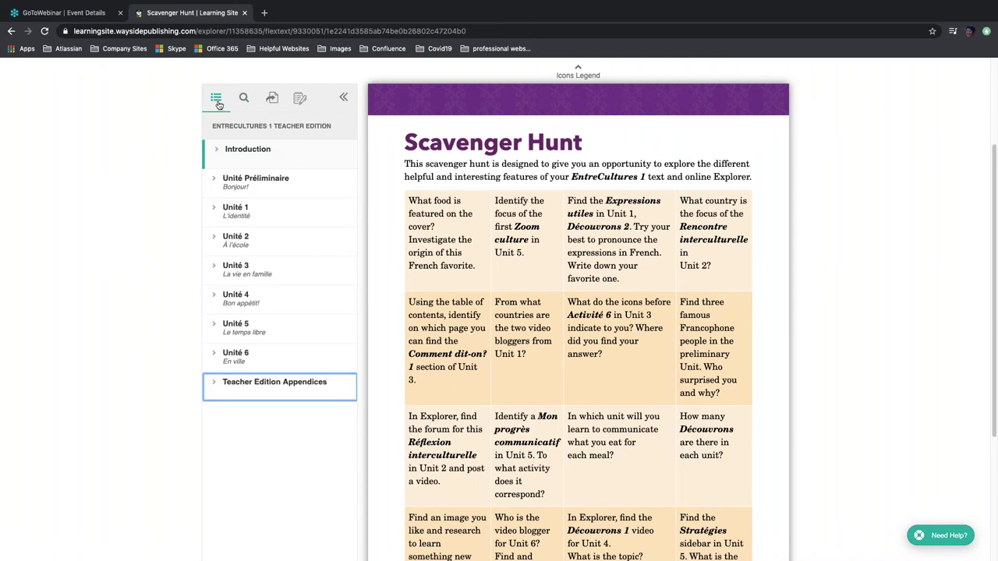
# Show the FlexText search, and use the page jump tool to go to page 106.
pyautogui.click(246, 107)
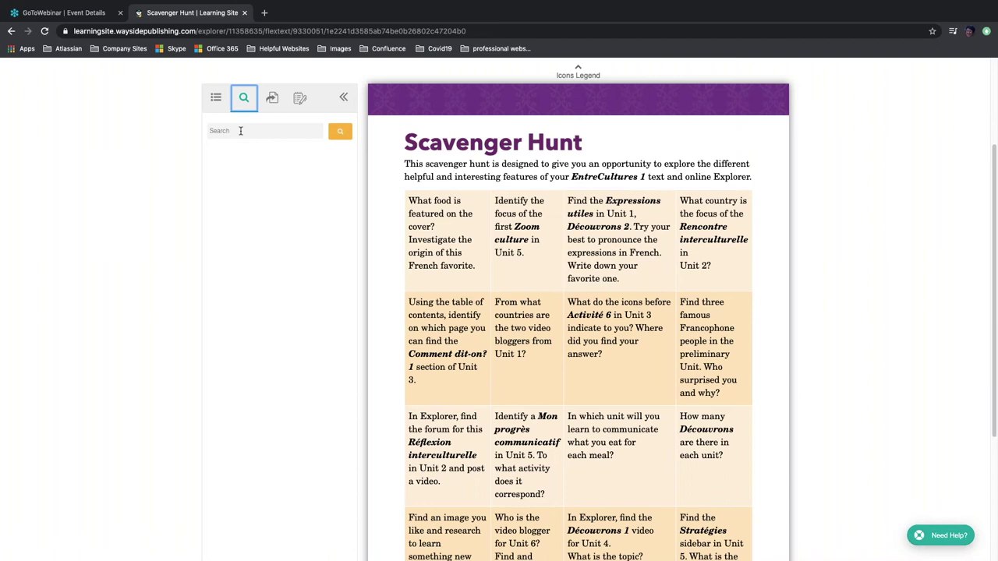
pyautogui.click(271, 99)
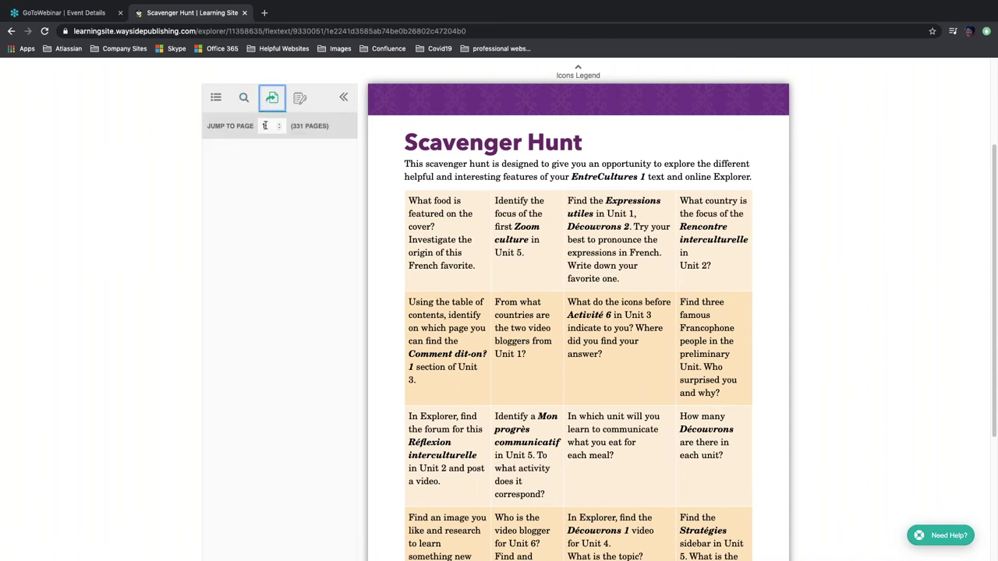
pyautogui.click(266, 125)
pyautogui.write('36')
pyautogui.press('Return')
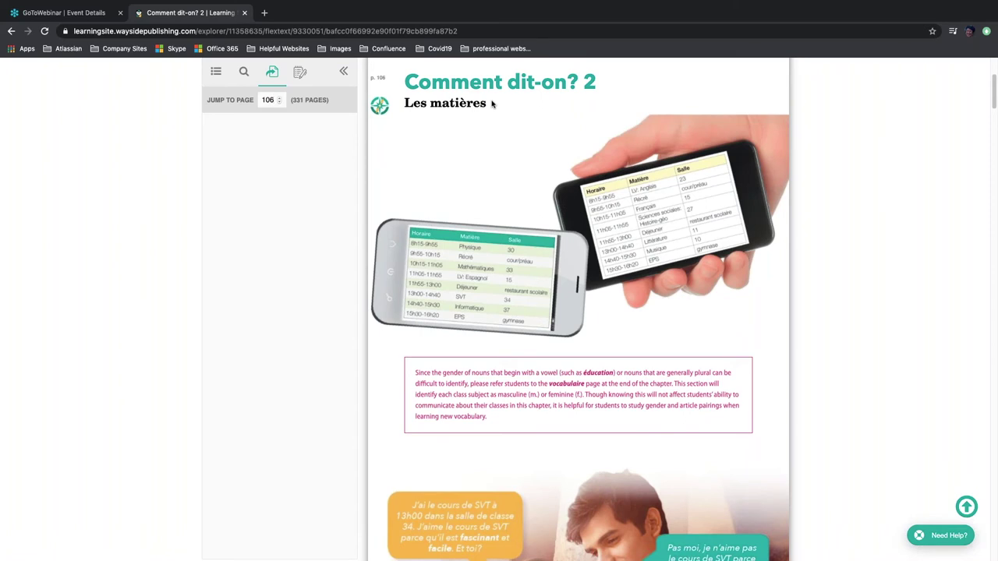
# Open the FlexText notes list and visit the saved notes on Qui suis-je?, Es-tu bilingue? and Justin Trudeau.
pyautogui.click(301, 72)
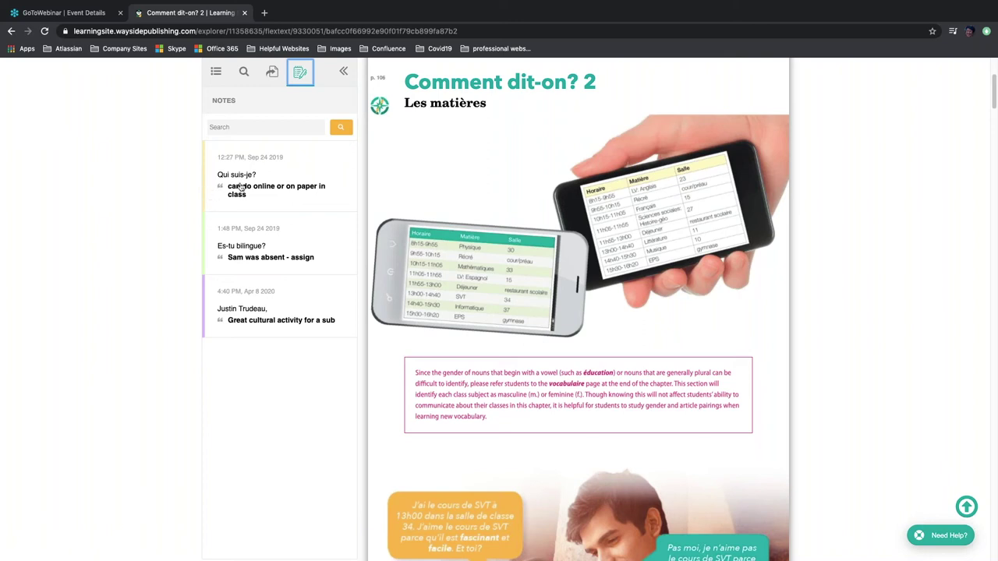
pyautogui.click(265, 187)
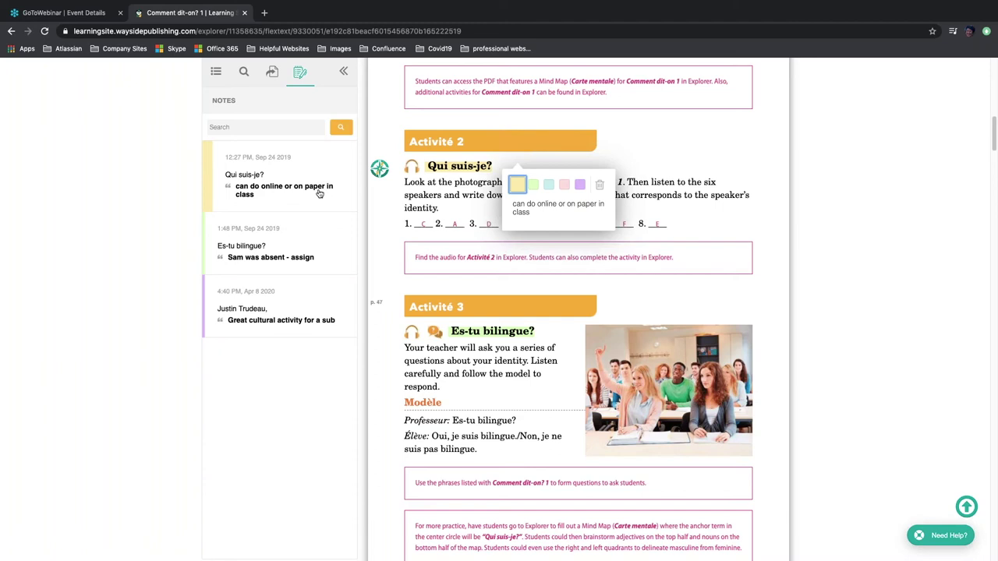
pyautogui.click(282, 242)
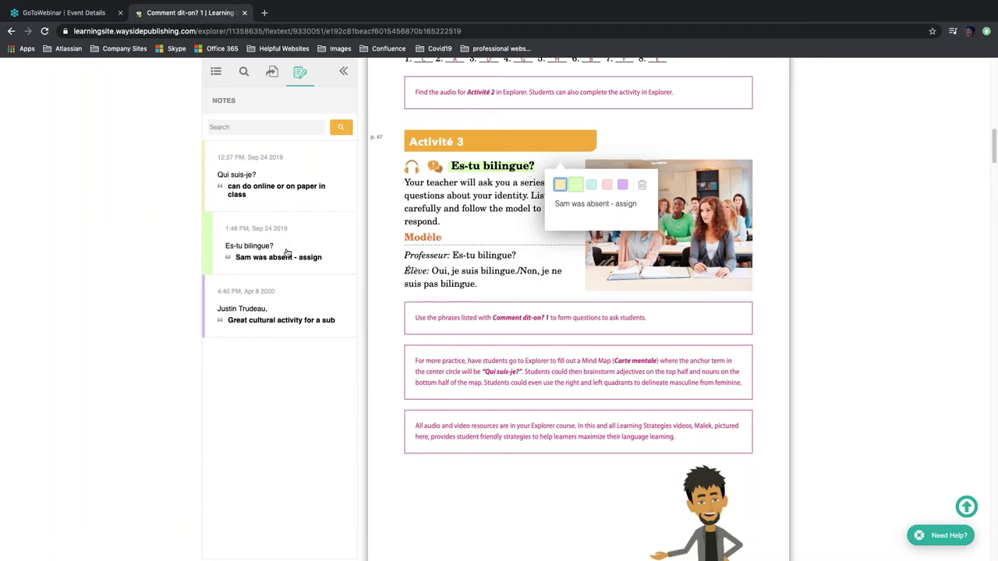
pyautogui.click(280, 310)
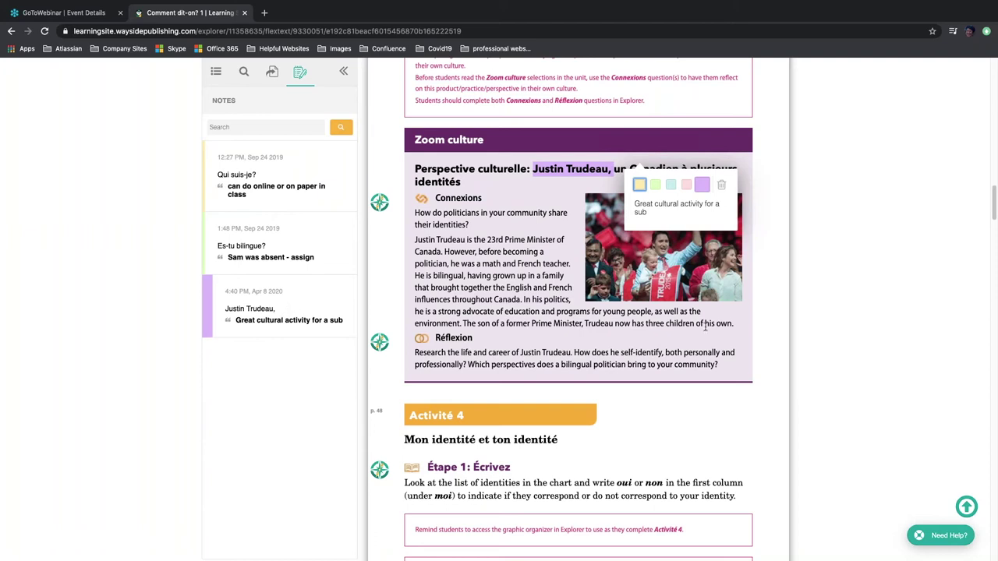
# Return to page 106 of the FlexText with the page jump tool.
pyautogui.moveTo(993, 209); pyautogui.dragTo(991, 71)
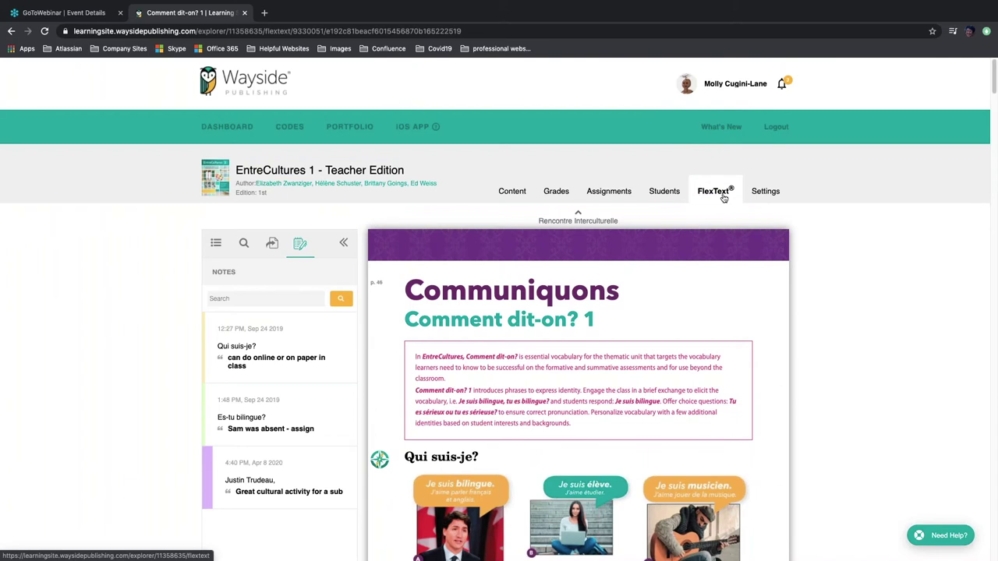
pyautogui.click(272, 245)
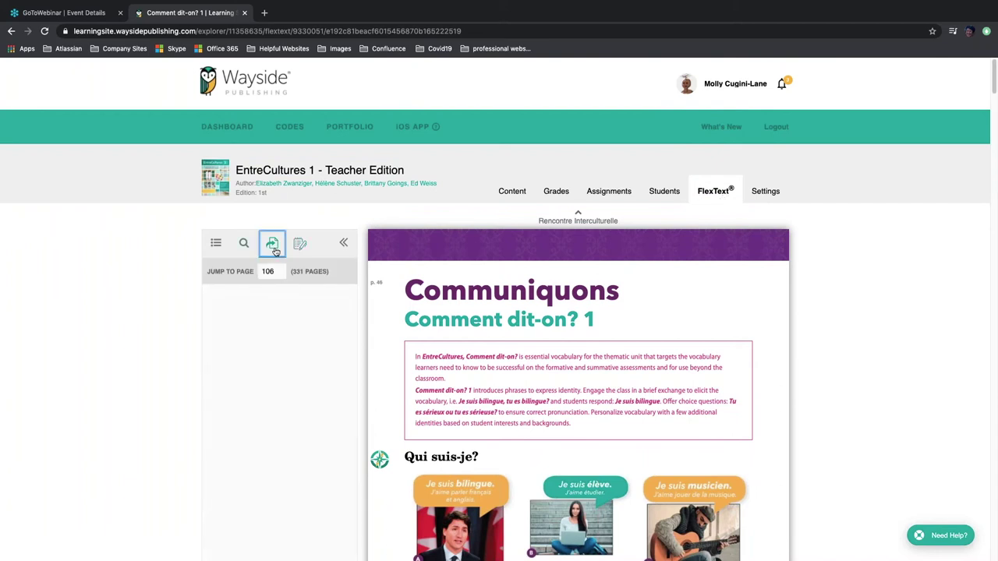
pyautogui.click(274, 270)
pyautogui.press('Return')
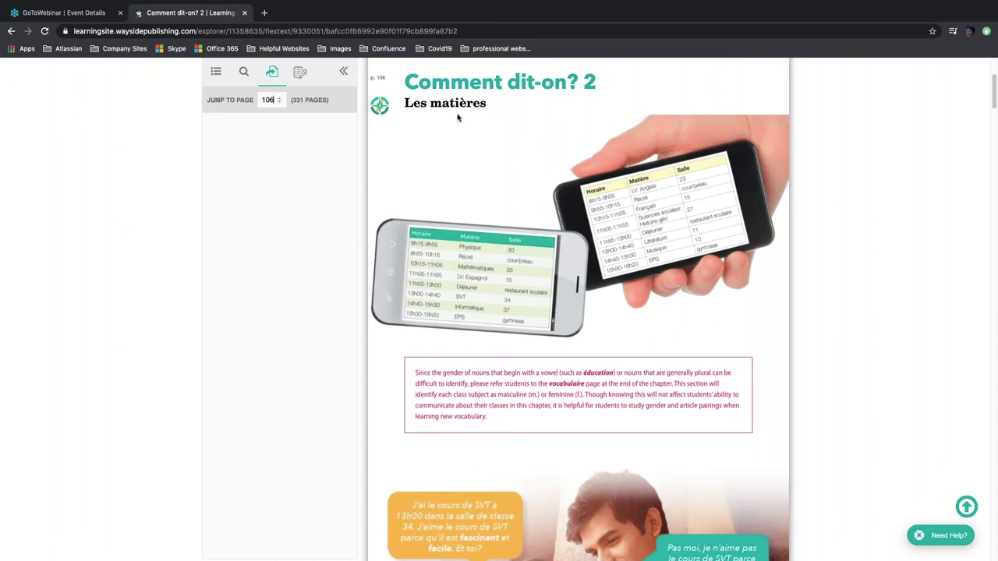
# Open the Activités supplémentaires lesson linked from Comment dit-on? 2, and open its 13) Les écoles en France video.
pyautogui.click(379, 109)
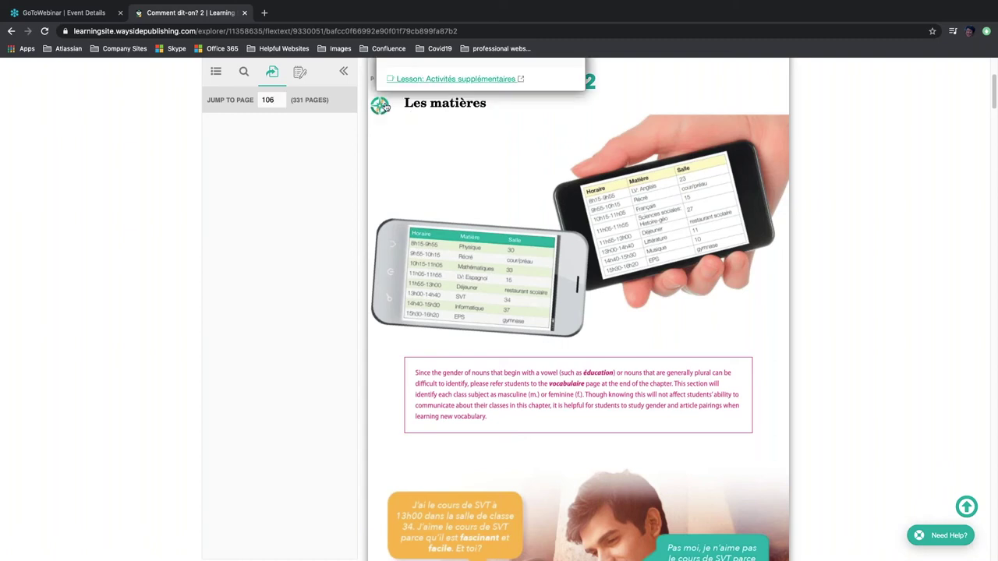
pyautogui.click(439, 80)
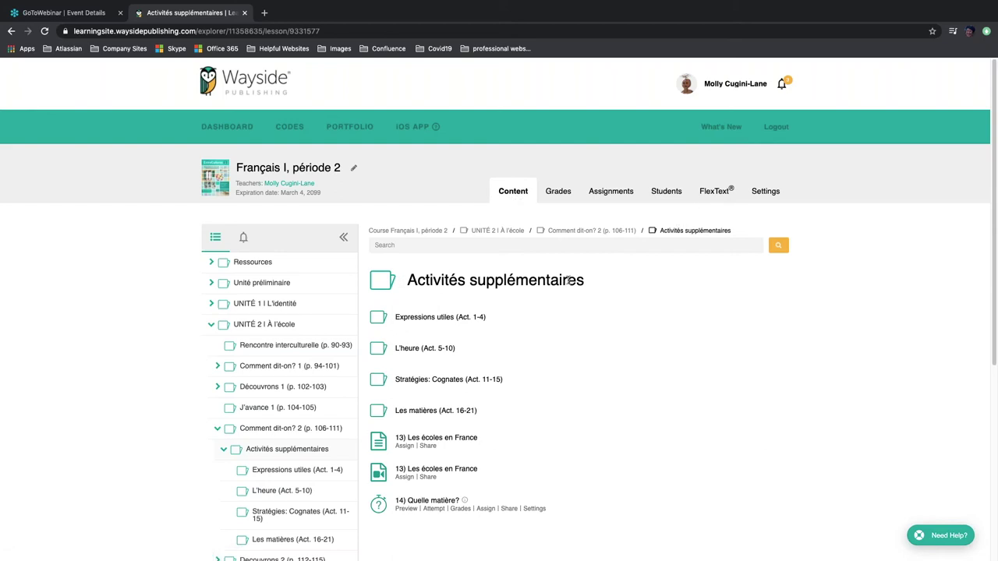
pyautogui.moveTo(993, 258)
pyautogui.moveTo(993, 258); pyautogui.dragTo(907, 368)
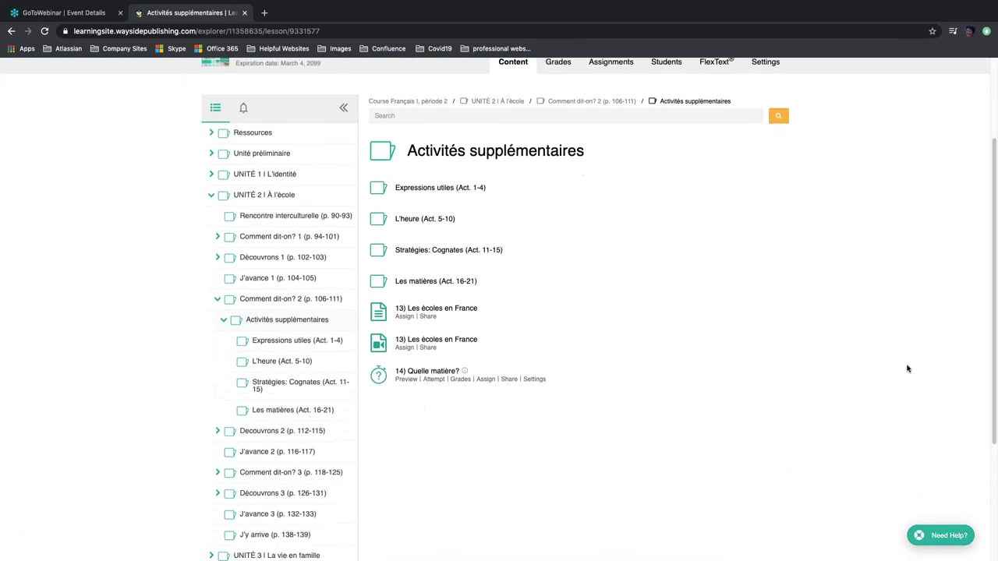
pyautogui.click(428, 344)
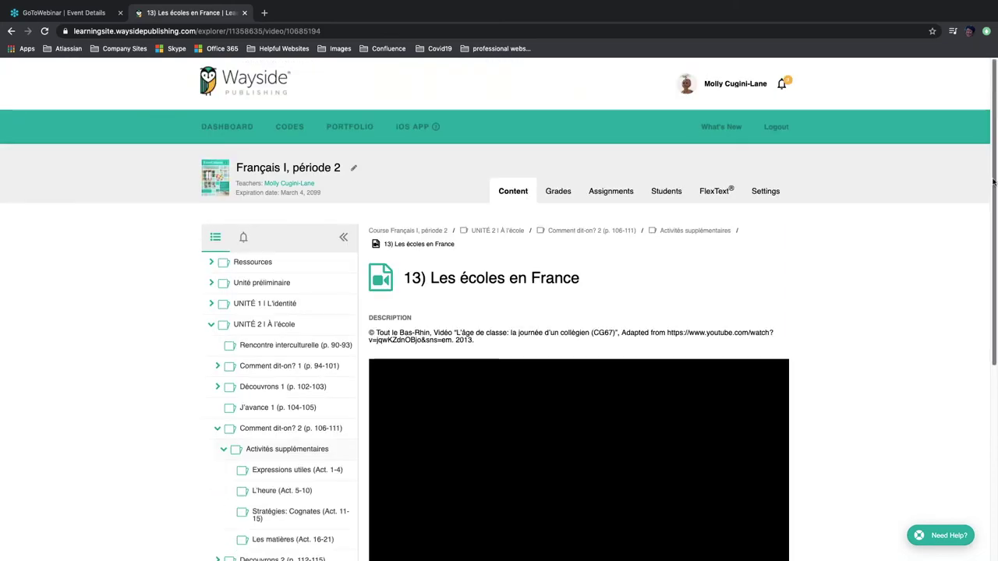
# View the video's download and sharing options, and open its assignment dialog to see the student list, closing it without assigning.
pyautogui.moveTo(992, 184); pyautogui.dragTo(996, 215)
pyautogui.scroll(-5, 805, 332)
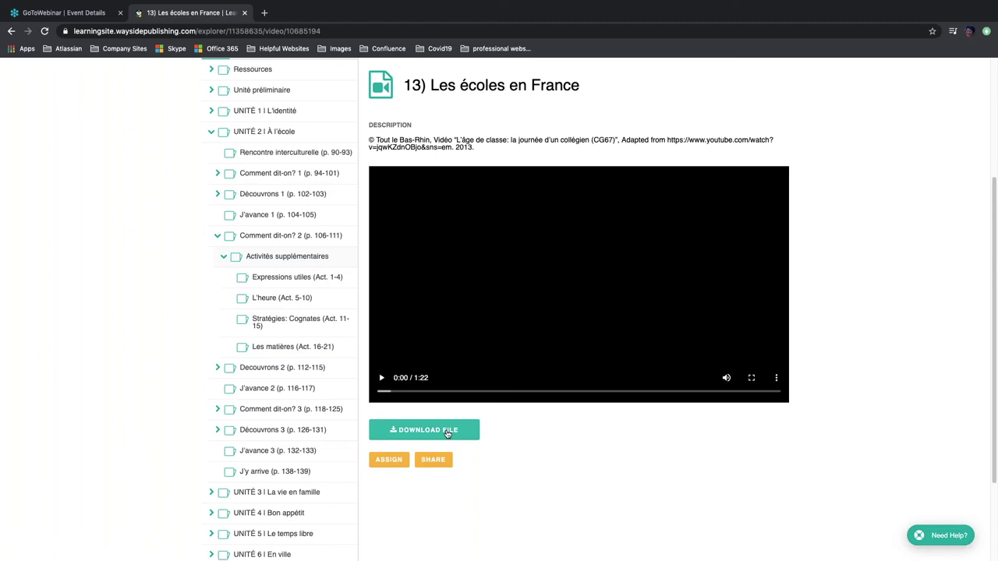
pyautogui.click(438, 435)
pyautogui.click(390, 460)
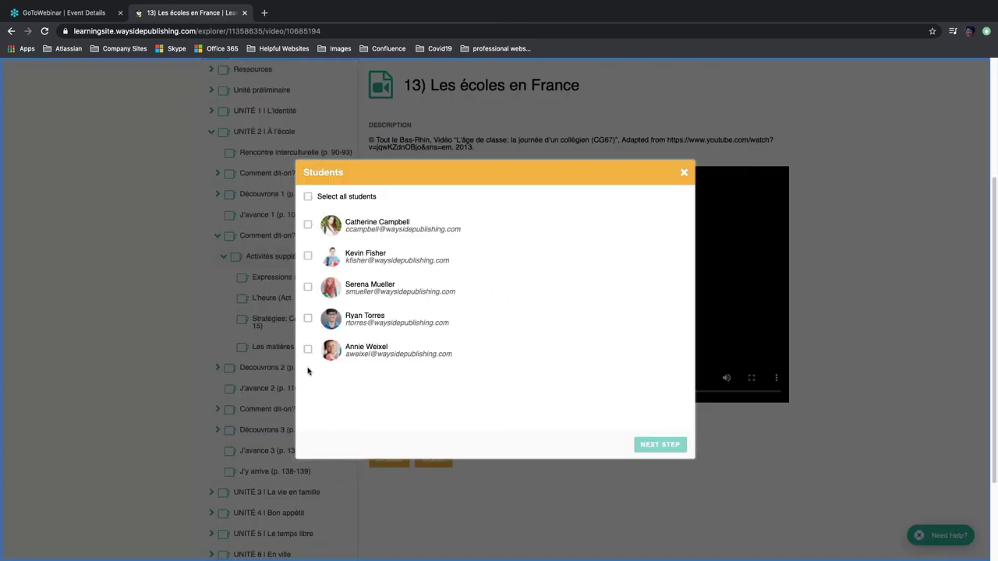
pyautogui.click(683, 175)
pyautogui.click(605, 105)
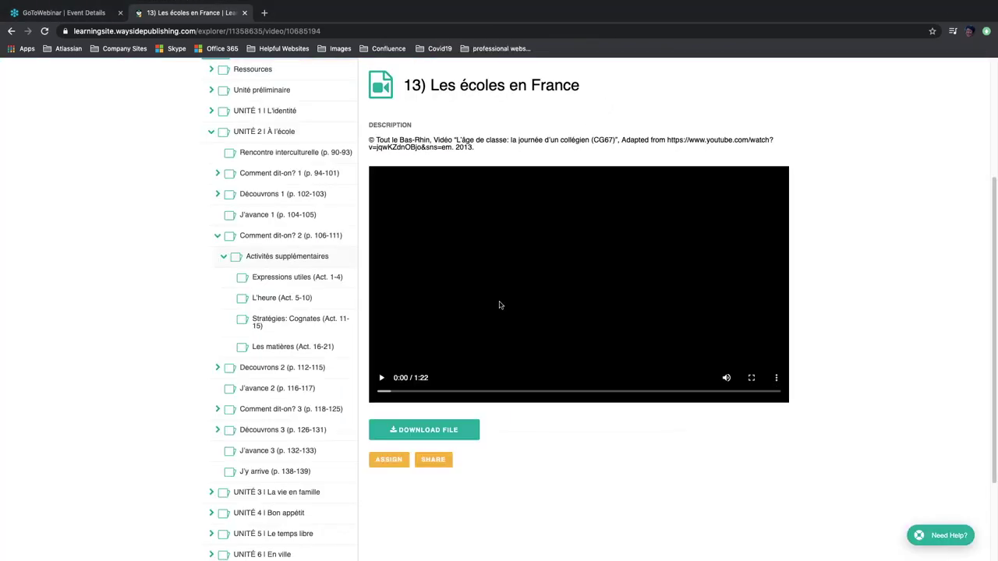
# Leave the video page and reopen the FlexText at Comment dit-on? 2.
pyautogui.moveTo(996, 350); pyautogui.dragTo(987, 231)
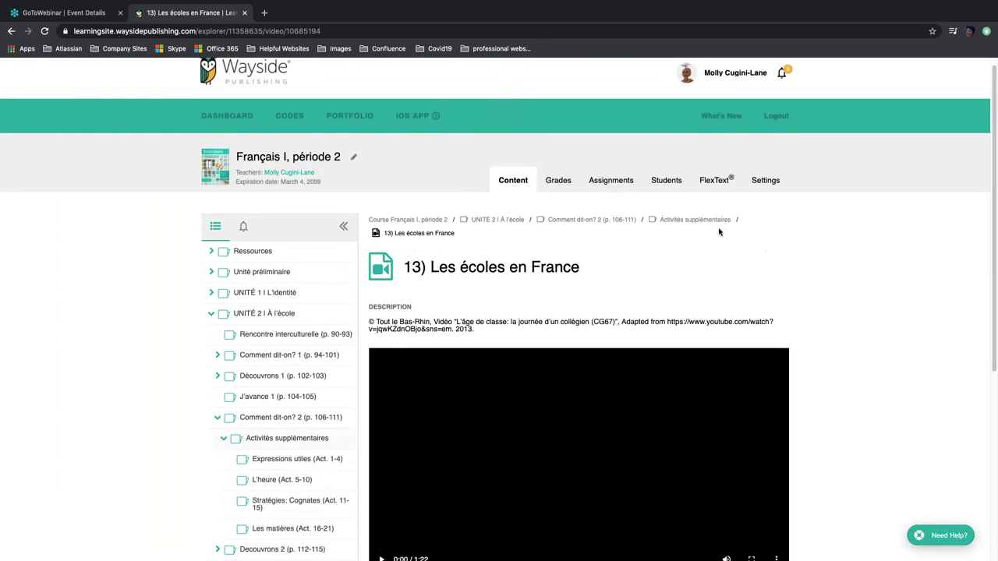
pyautogui.click(714, 180)
pyautogui.click(585, 105)
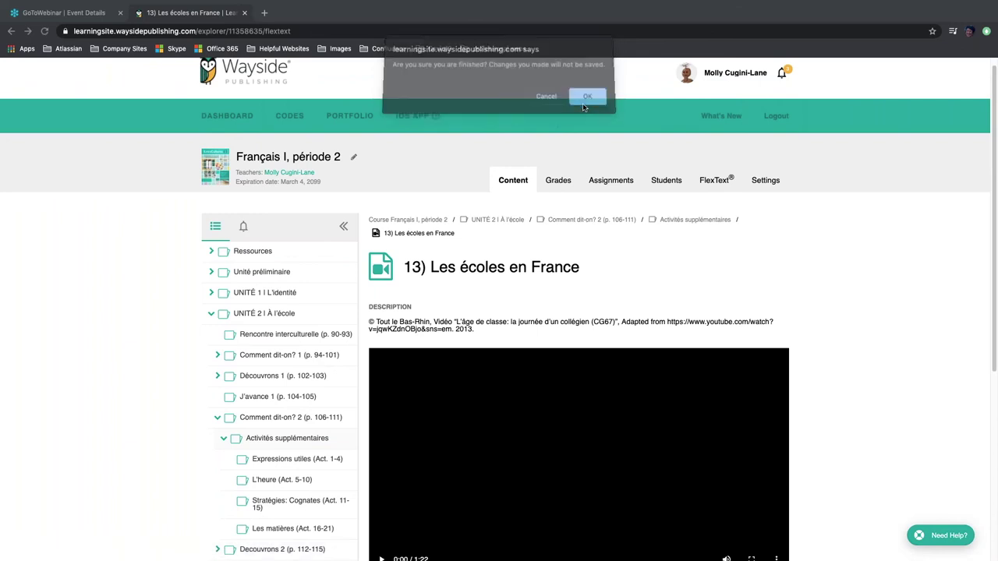
pyautogui.click(494, 359)
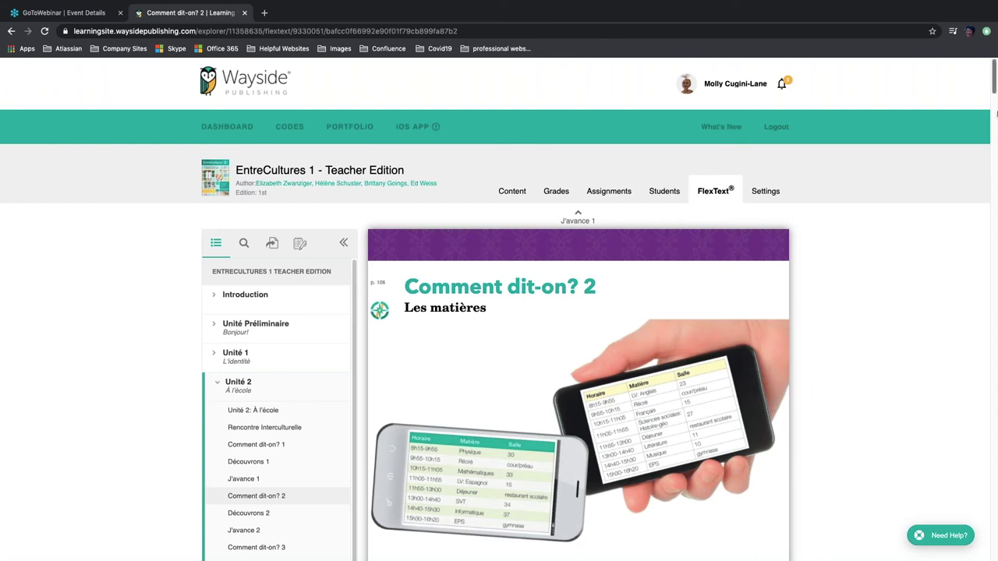
# Open the related items of Activité 12 Étape 1: Écoutez on page 108 and show its video in picture-in-picture.
pyautogui.moveTo(995, 92); pyautogui.dragTo(987, 294)
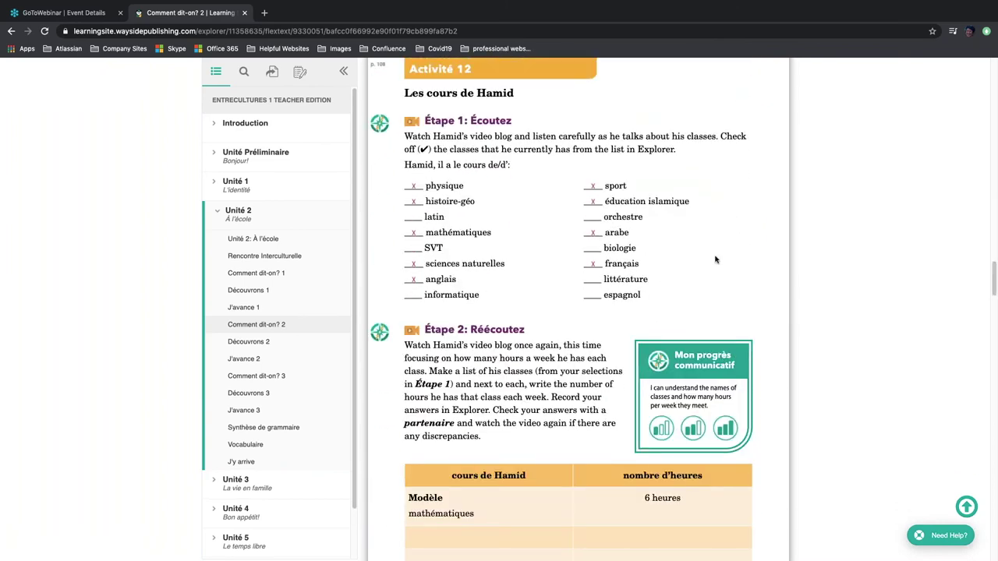
pyautogui.click(382, 127)
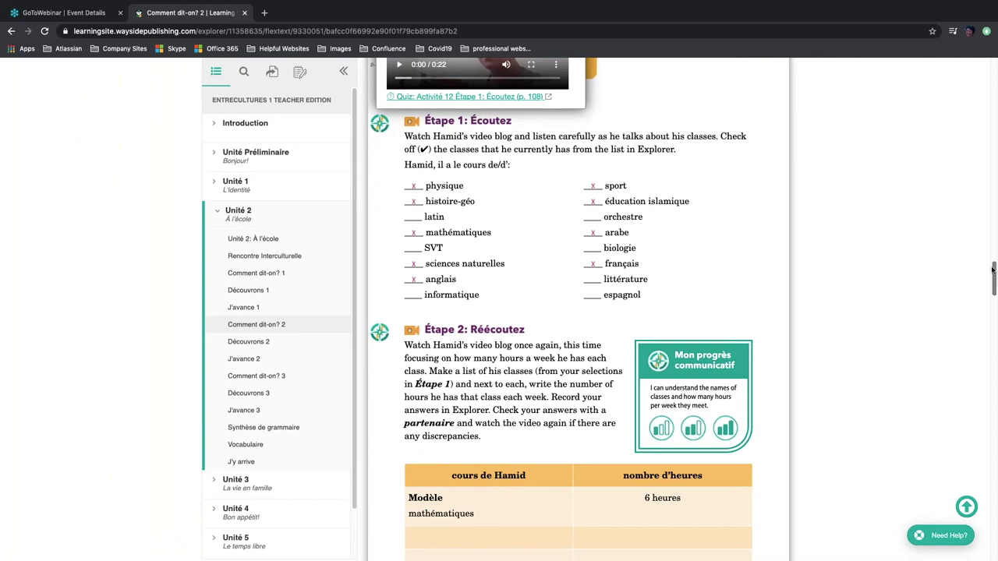
pyautogui.moveTo(994, 276); pyautogui.dragTo(994, 266)
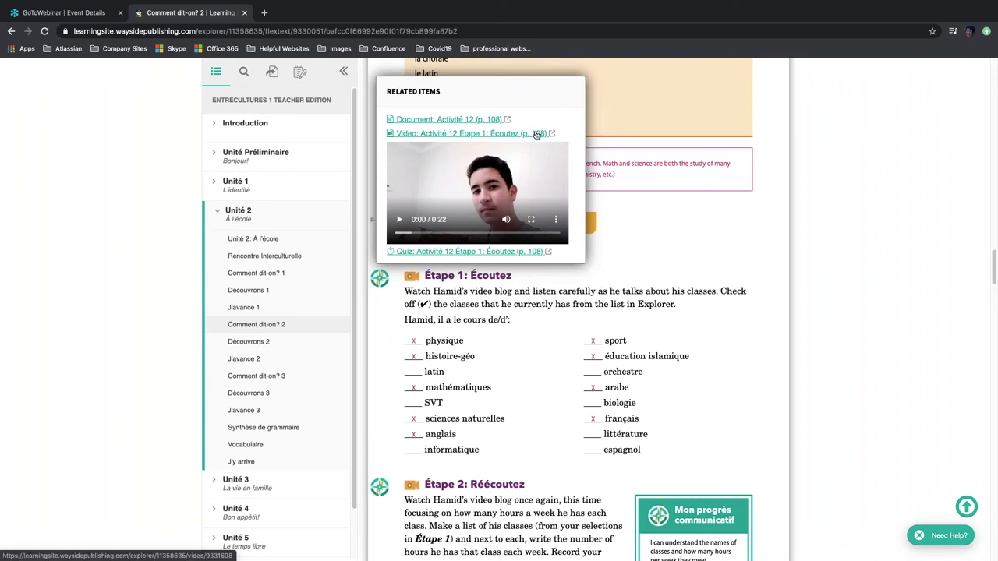
pyautogui.click(556, 224)
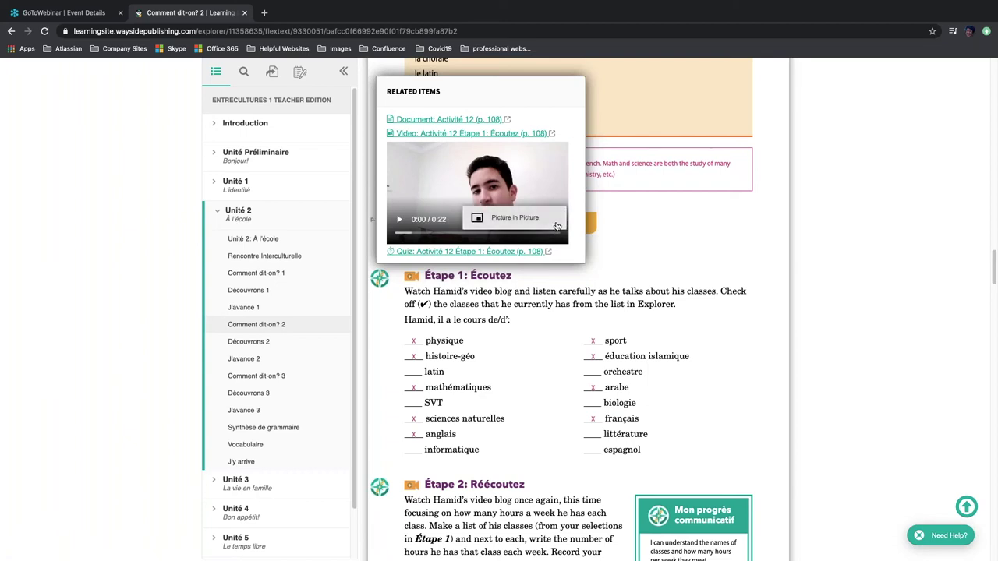
pyautogui.click(526, 219)
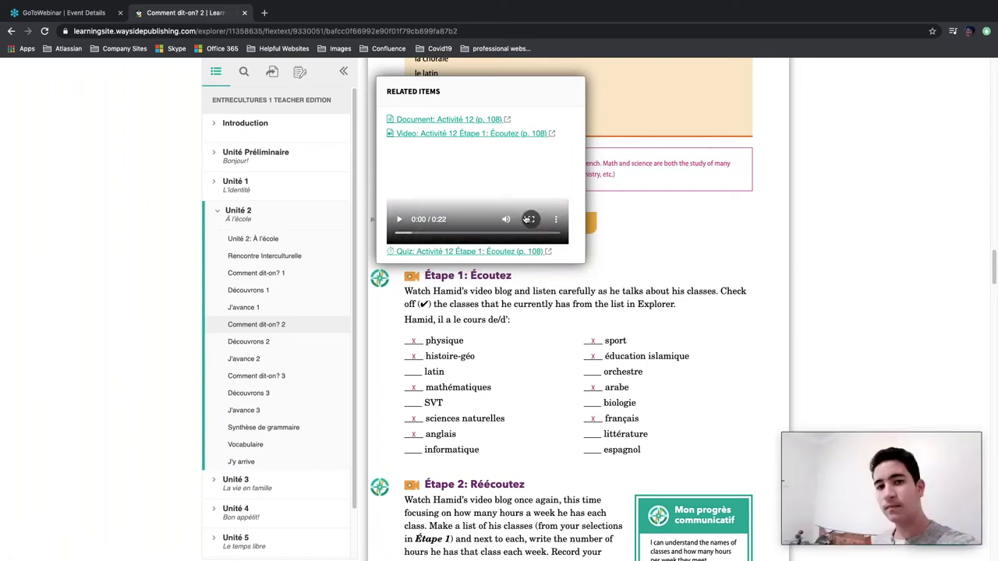
# Reposition the floating video over the text while browsing on to Activité 13, play it briefly and close it.
pyautogui.moveTo(842, 458); pyautogui.dragTo(630, 383)
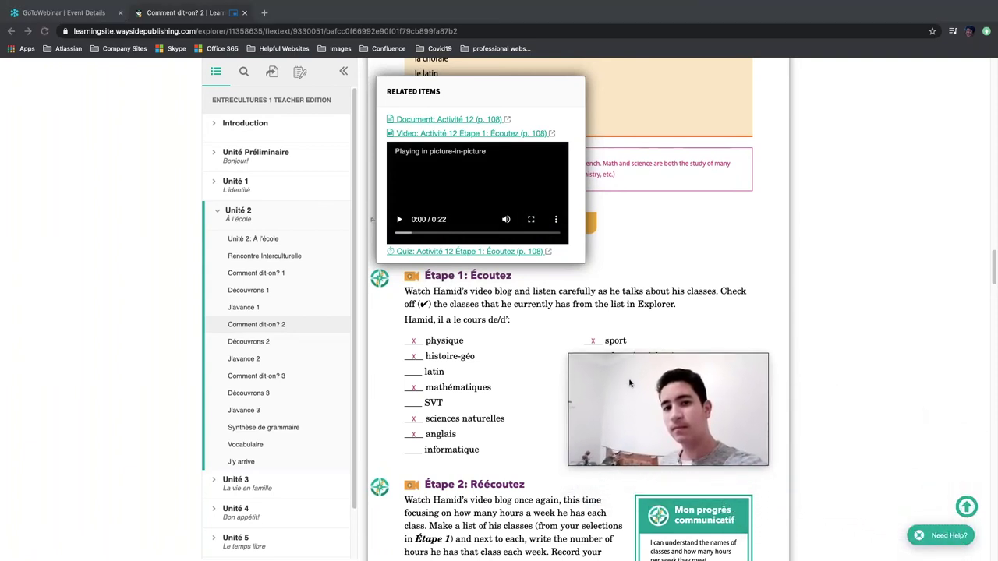
pyautogui.click(993, 282)
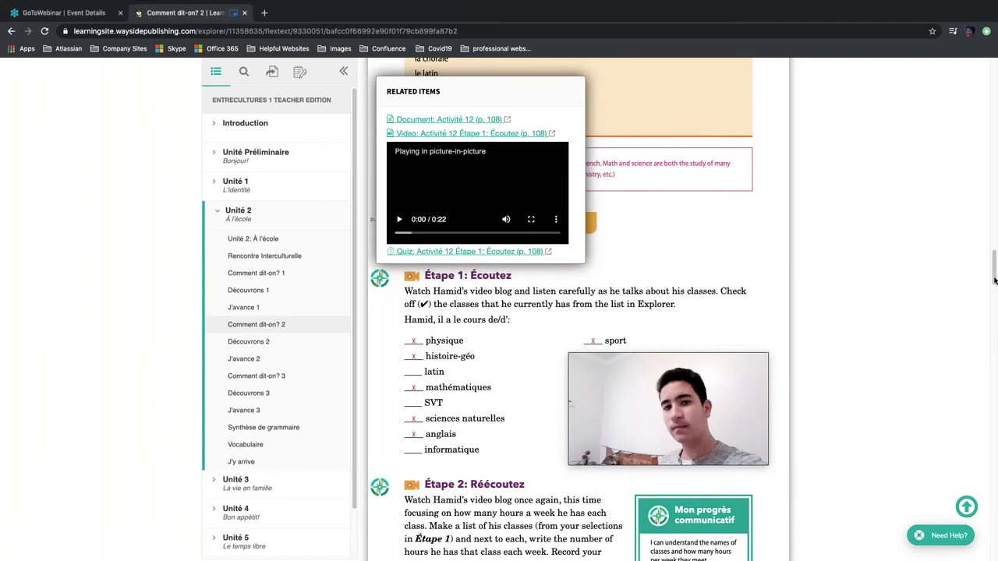
pyautogui.moveTo(993, 273); pyautogui.dragTo(993, 338)
pyautogui.moveTo(702, 380); pyautogui.dragTo(516, 354)
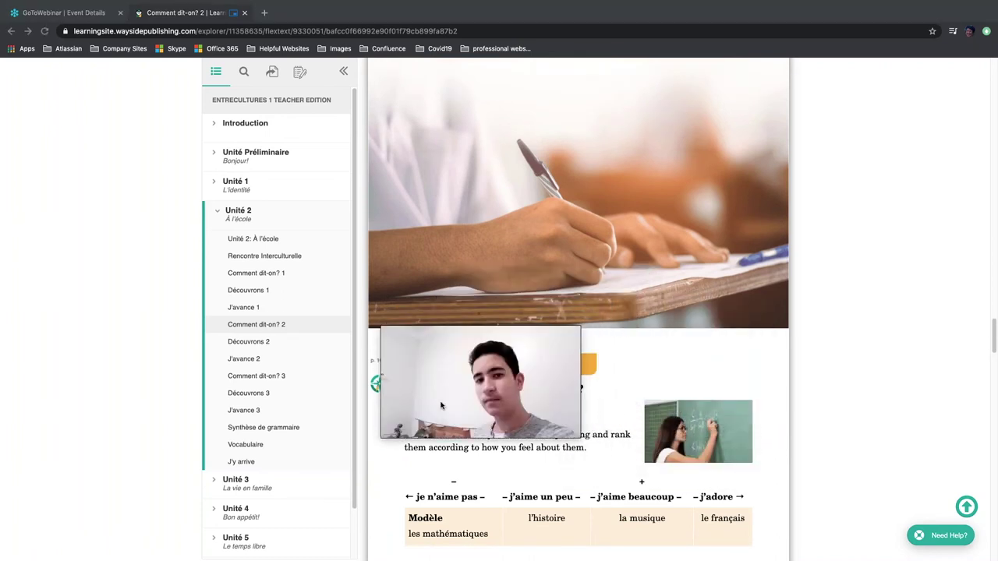
pyautogui.moveTo(494, 426)
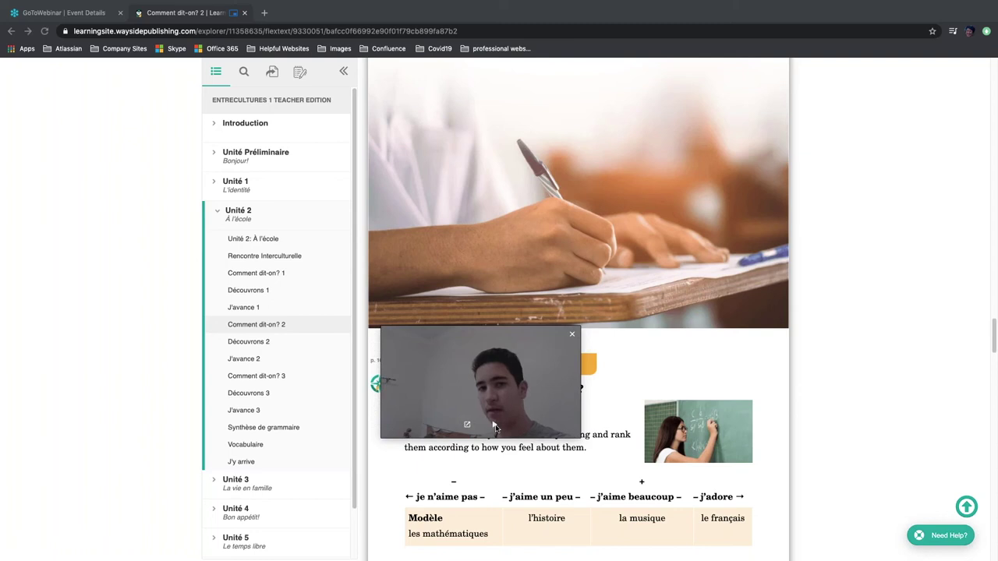
pyautogui.click(574, 334)
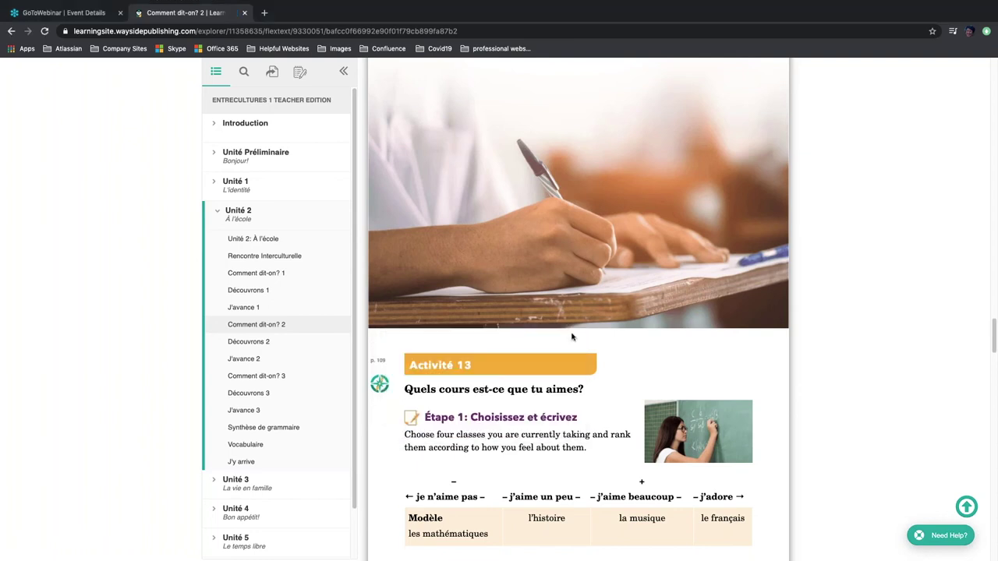
# Return to Activité 12, reopen the Étape 1 related items, and open the linked Activité 12 Étape 1: Écoutez video page.
pyautogui.moveTo(994, 334); pyautogui.dragTo(989, 265)
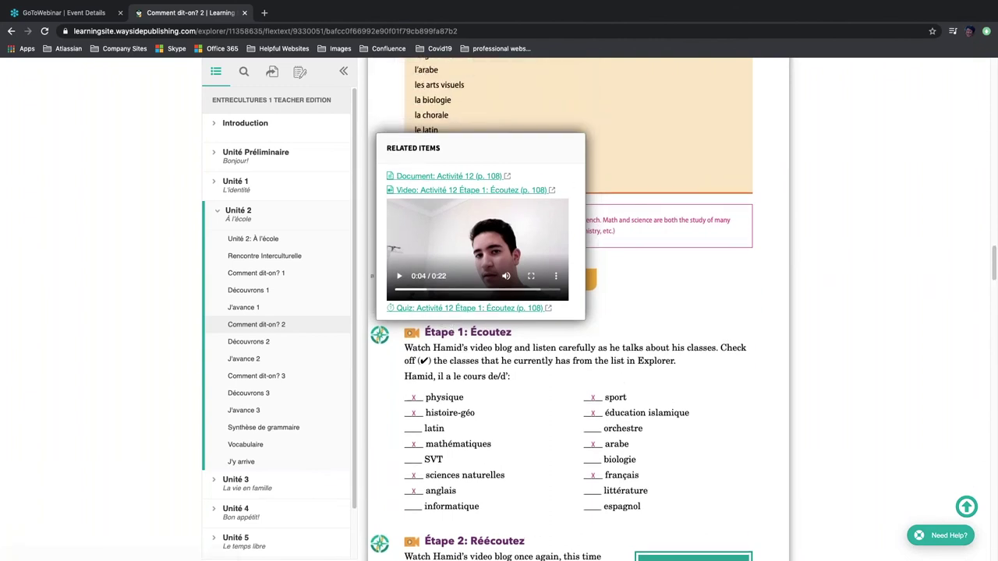
pyautogui.moveTo(426, 176); pyautogui.dragTo(419, 191)
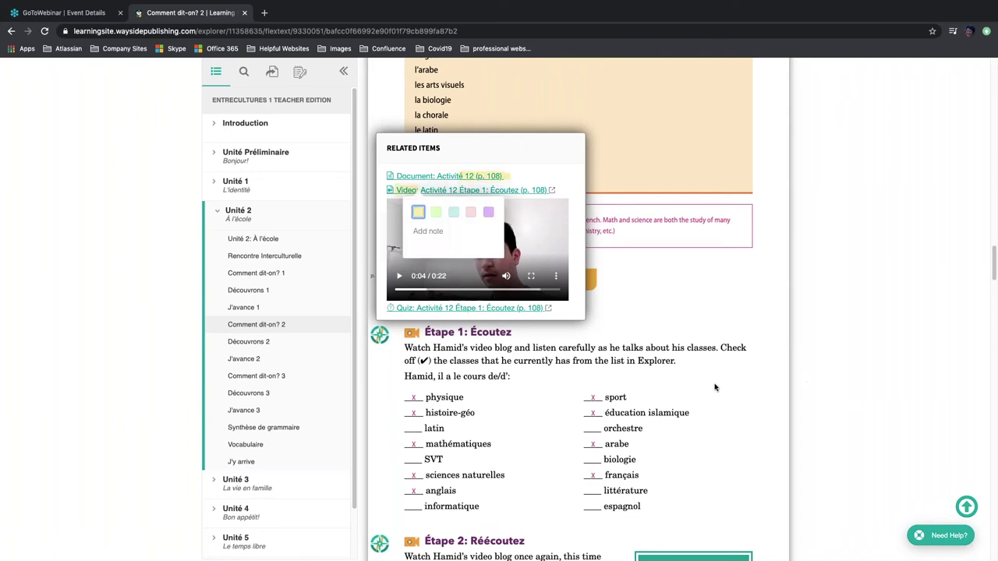
pyautogui.click(679, 329)
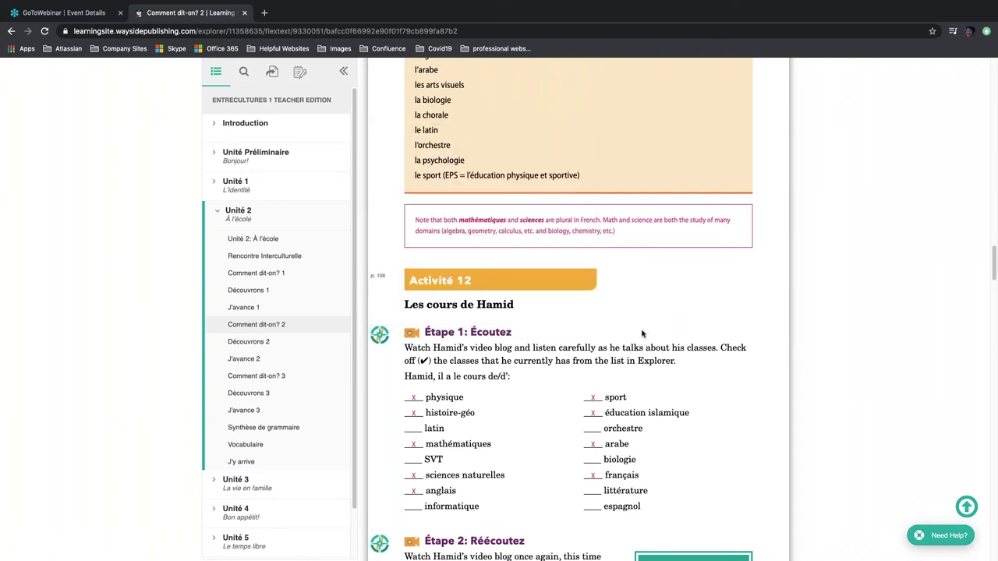
pyautogui.click(381, 335)
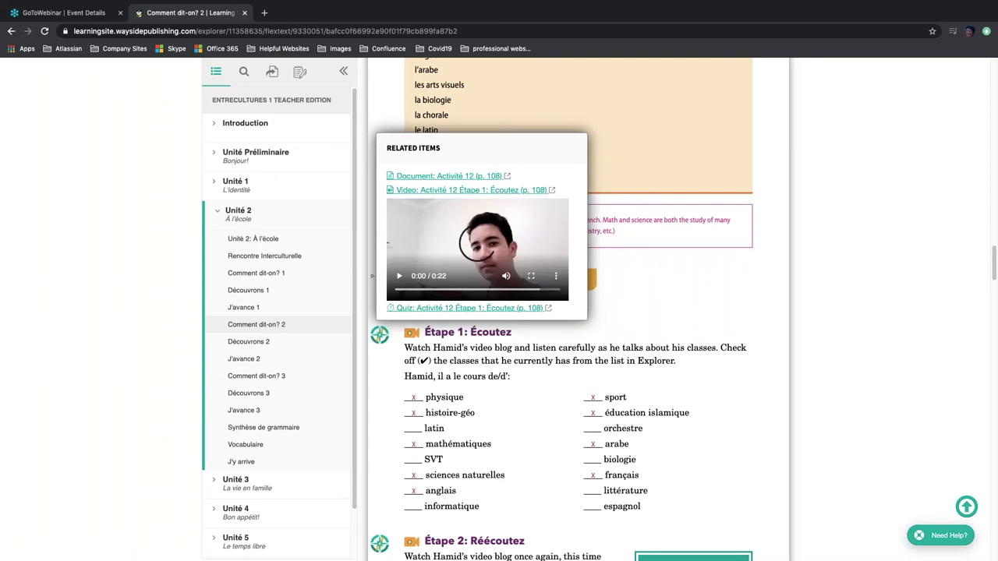
pyautogui.click(525, 191)
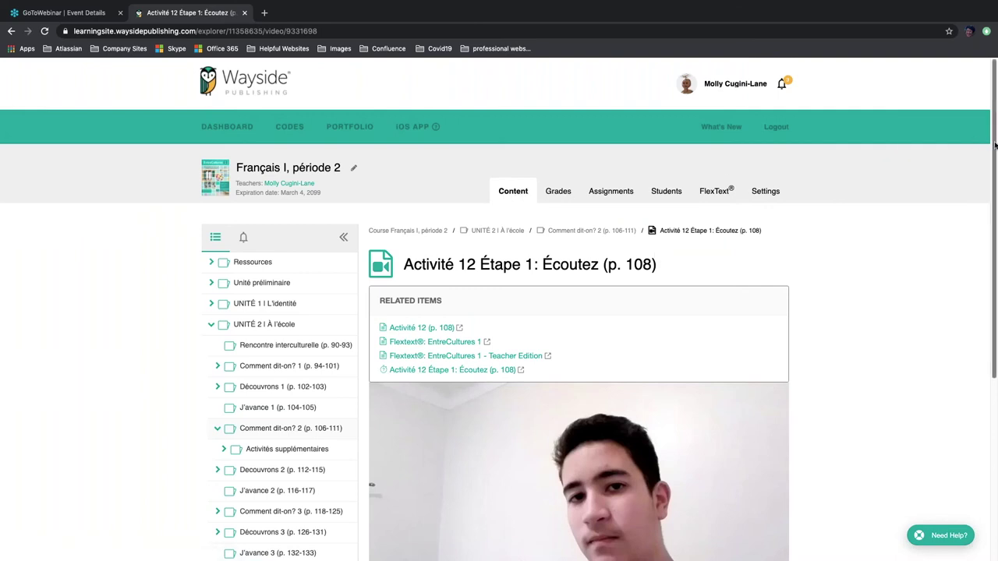
# Review the video page's related items and options, and follow its FlexText EntreCultures 1 - Teacher Edition link back to the book.
pyautogui.moveTo(995, 145); pyautogui.dragTo(995, 251)
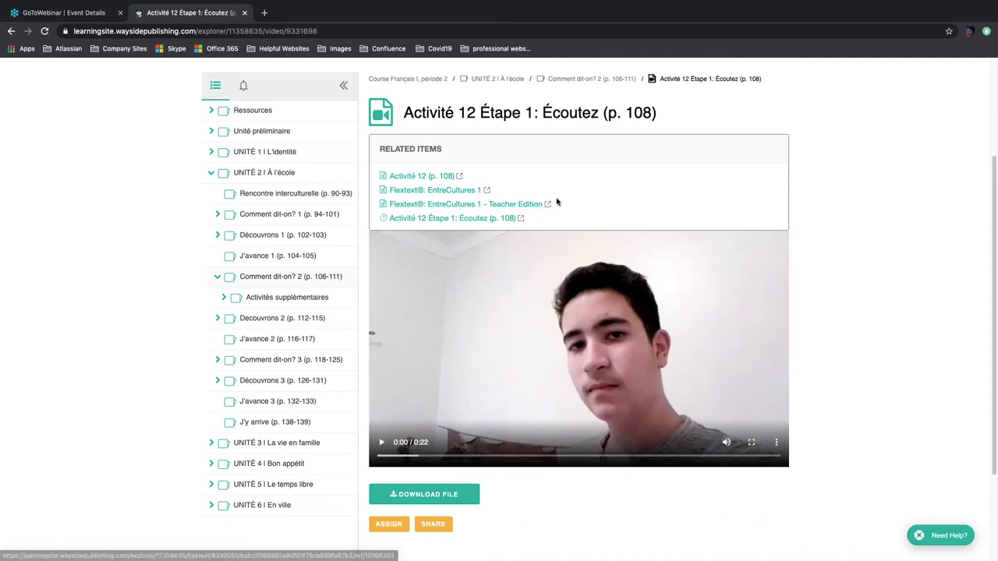
pyautogui.click(461, 205)
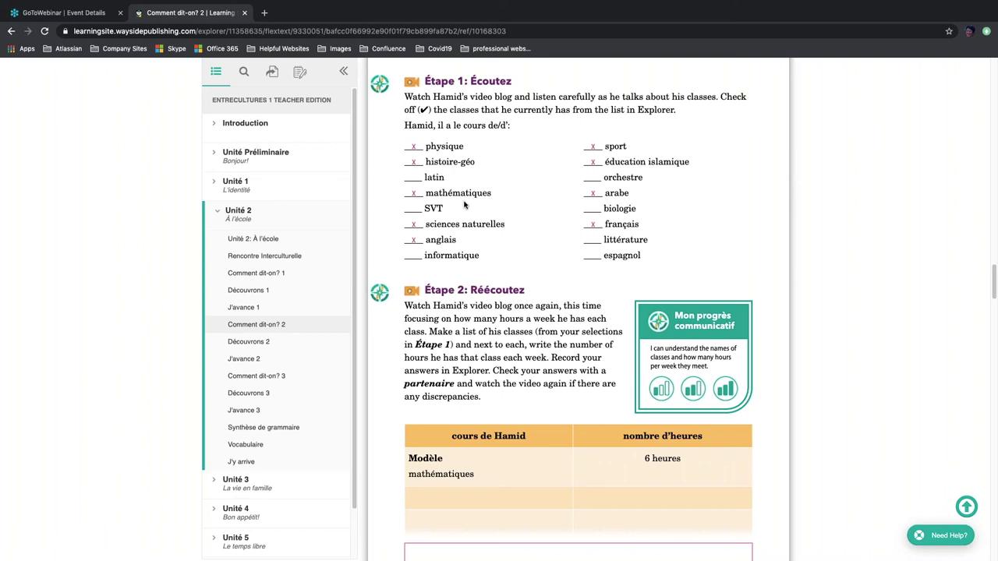
pyautogui.moveTo(994, 279); pyautogui.dragTo(993, 66)
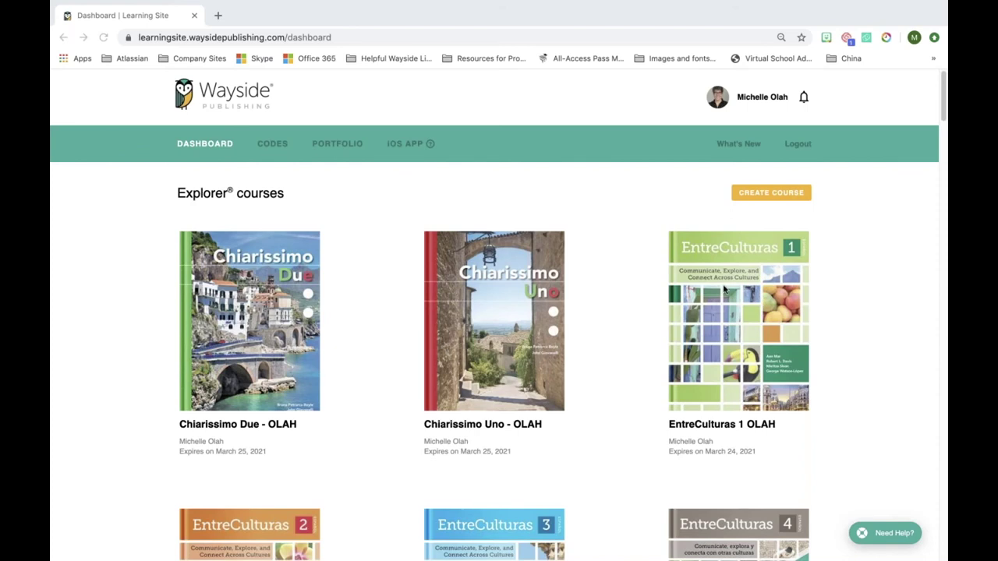
# Open the EntreCulturas 2 course from the dashboard and enter its Classroom Forum.
pyautogui.doubleClick(276, 534)
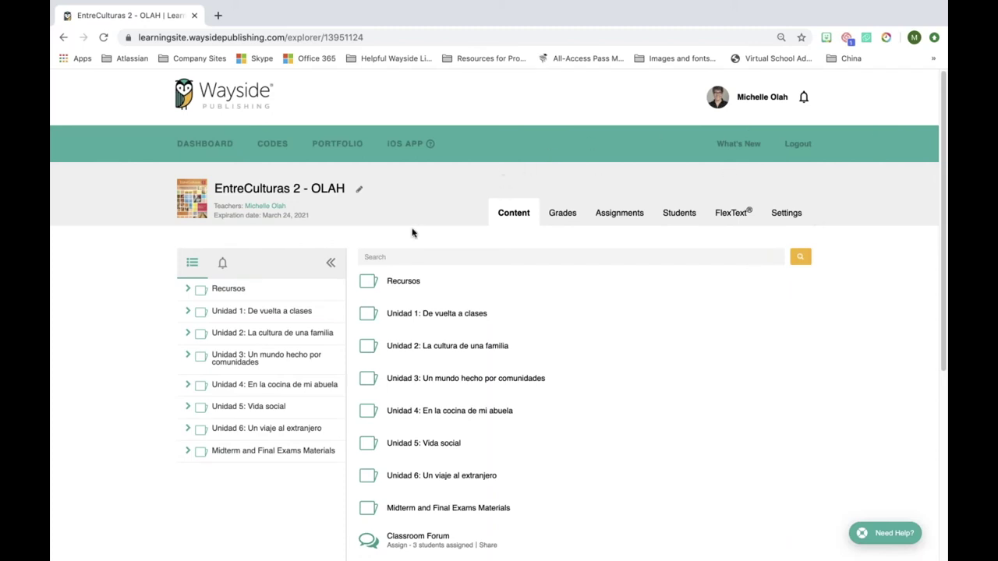
pyautogui.moveTo(945, 131); pyautogui.dragTo(697, 328)
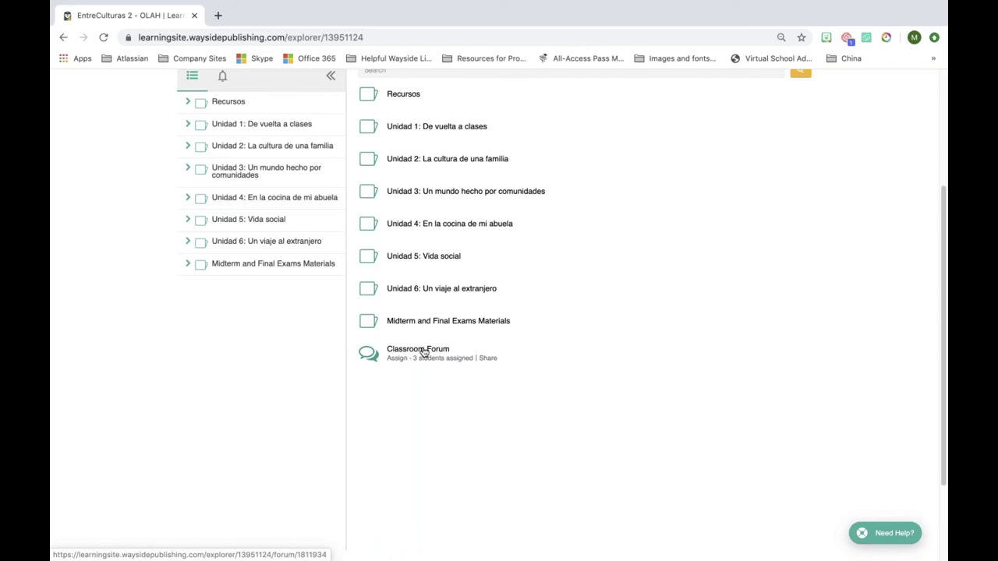
pyautogui.click(418, 351)
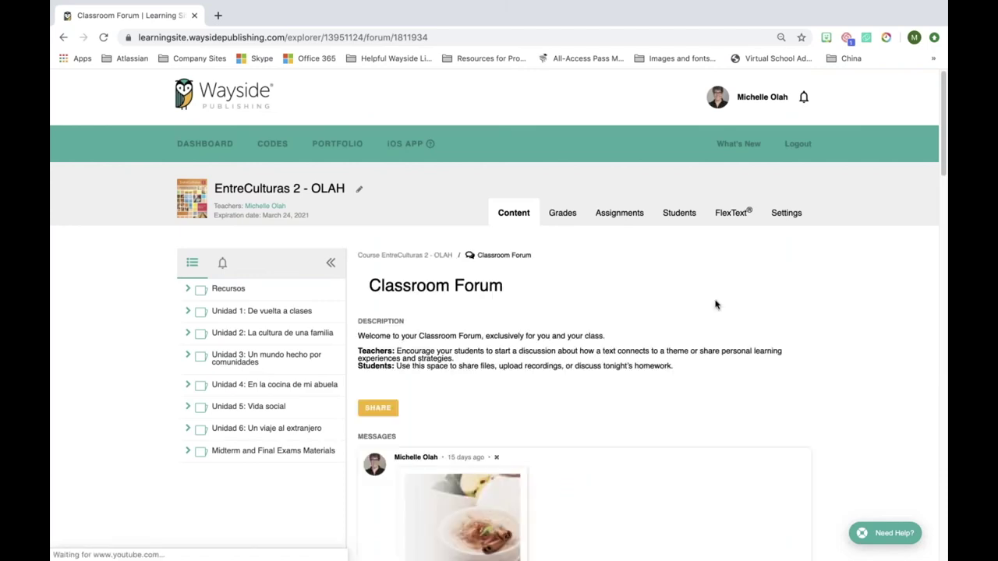
# Read the forum's This week Overview post, covering the learning goals, Can-Do targets, checklist and video instructions, and the closing reply questions.
pyautogui.moveTo(943, 138); pyautogui.dragTo(943, 211)
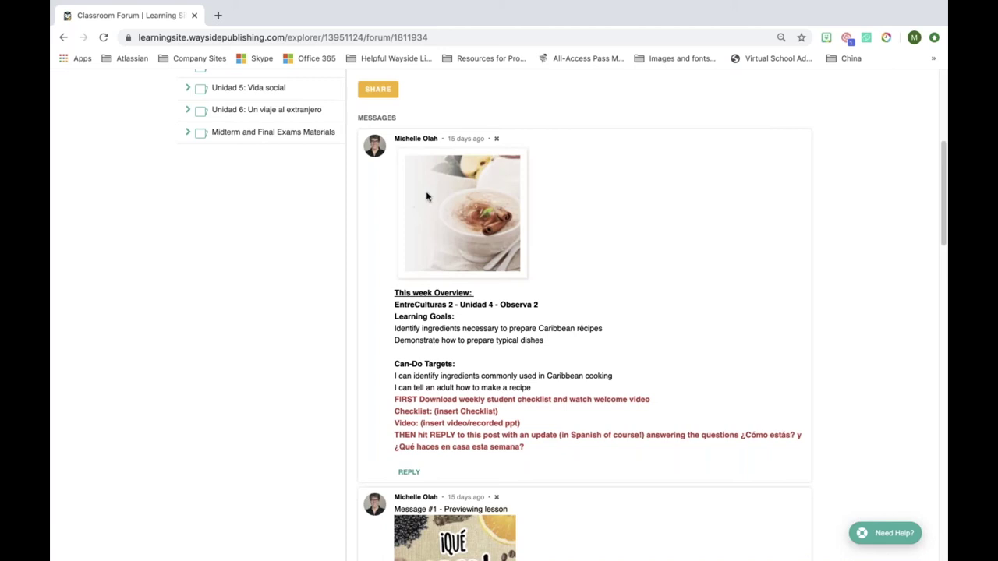
pyautogui.scroll(-1, 658, 205)
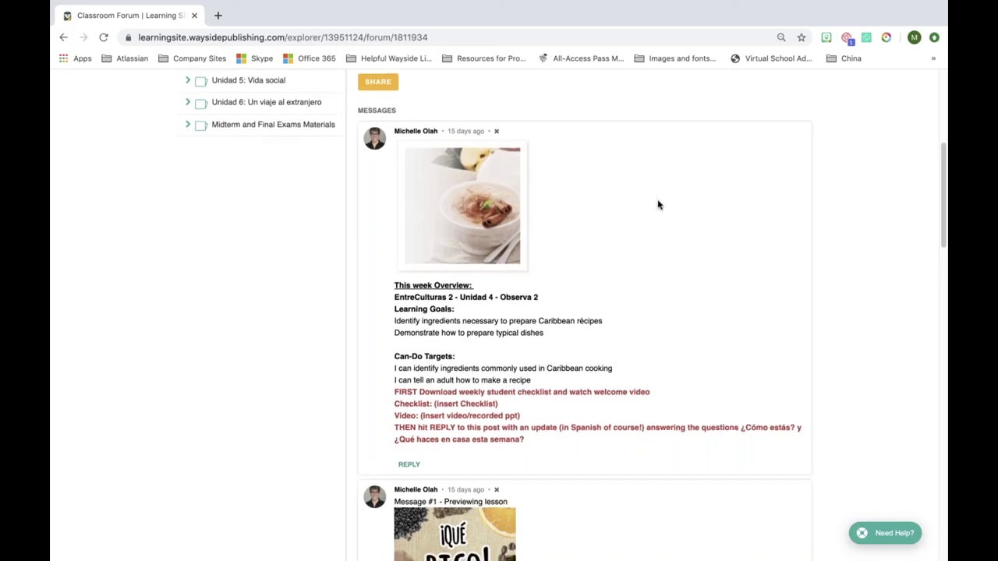
pyautogui.scroll(1, 658, 205)
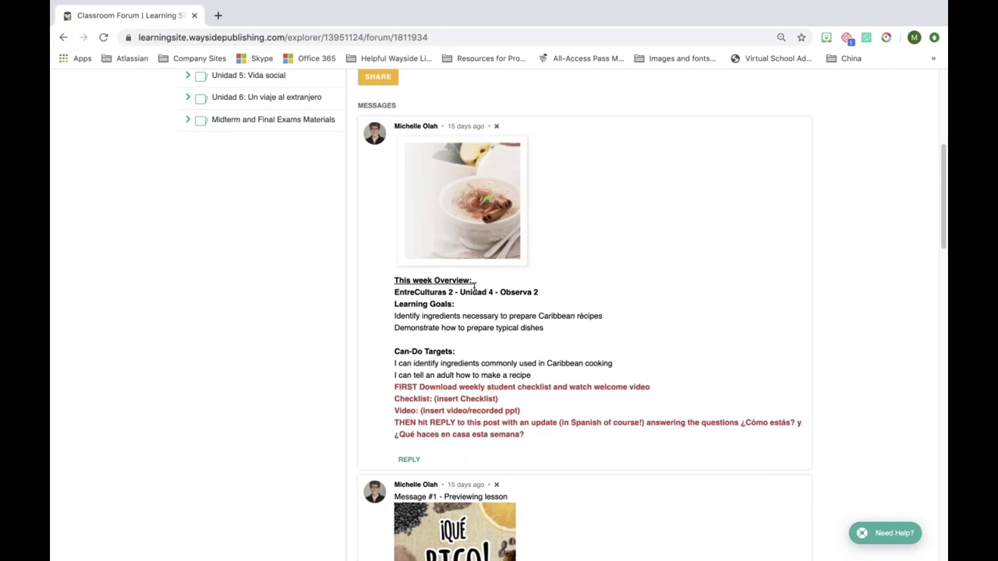
pyautogui.scroll(-1, 654, 301)
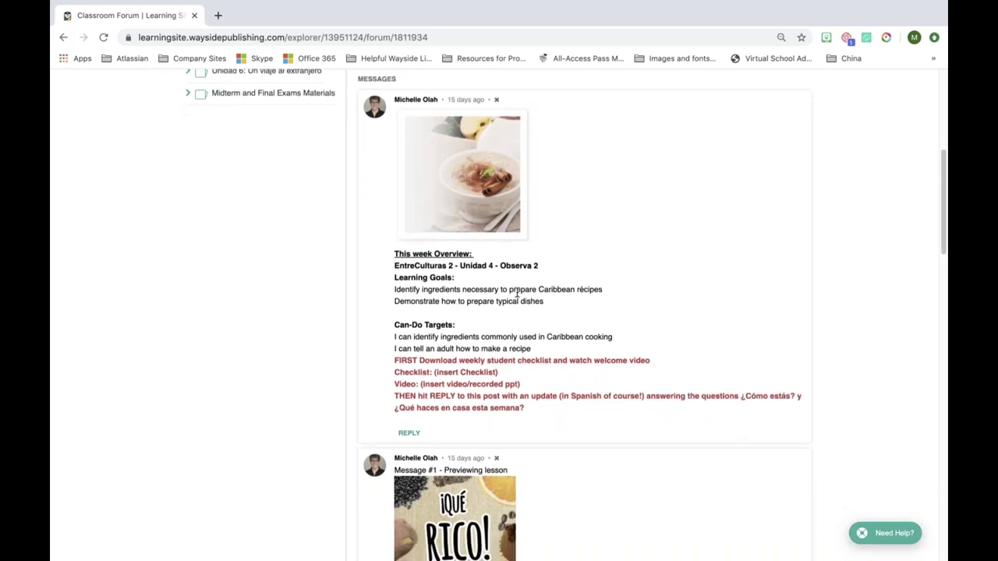
pyautogui.scroll(-2, 515, 296)
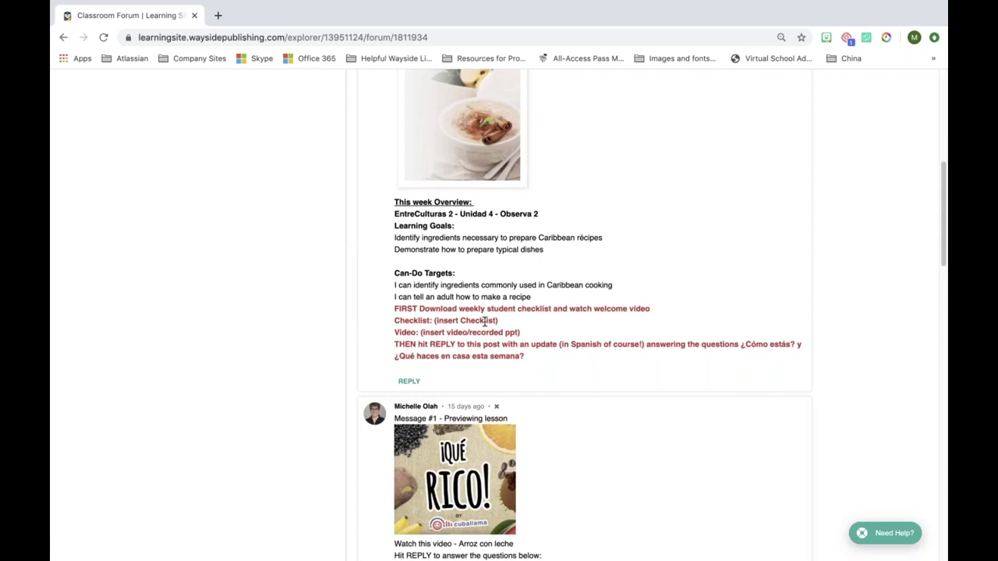
pyautogui.scroll(-1, 492, 332)
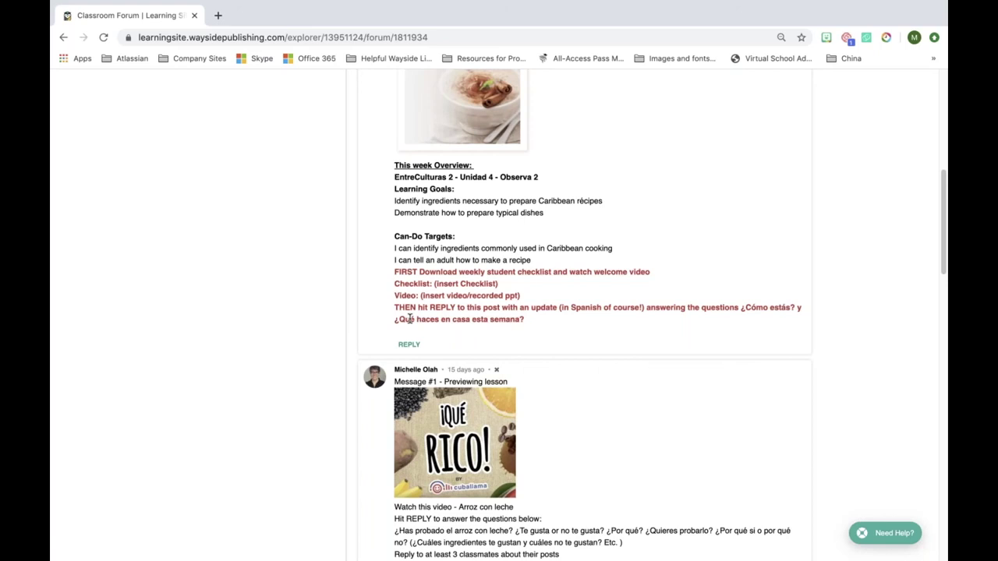
pyautogui.moveTo(745, 308); pyautogui.dragTo(767, 320)
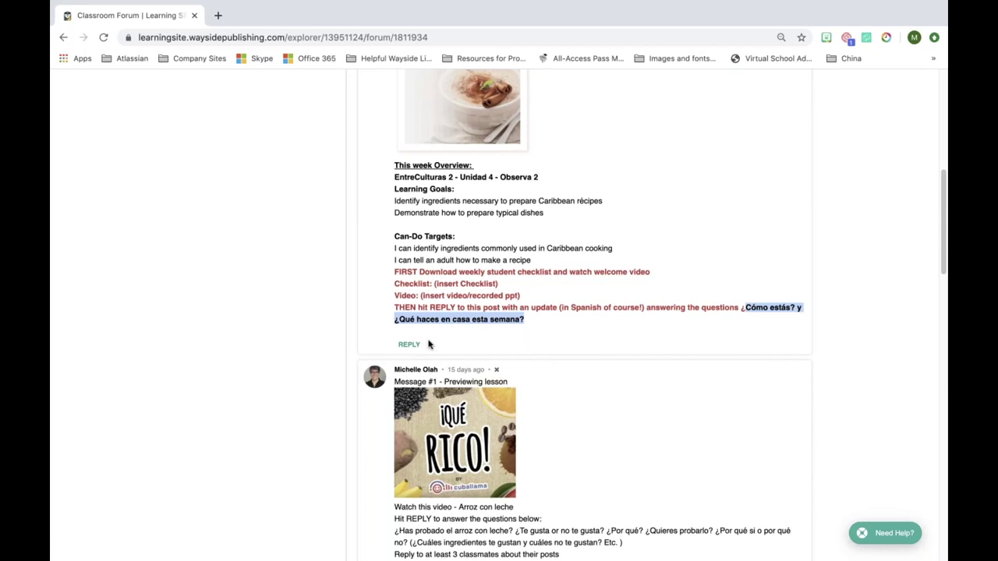
pyautogui.click(665, 328)
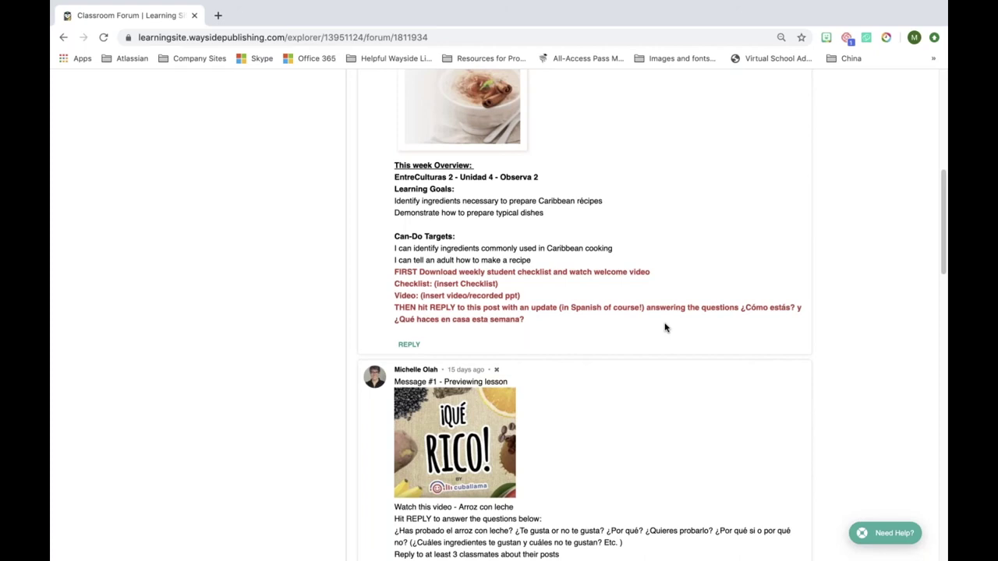
# Open the Arroz con leche video linked in the Message #1 - Previewing lesson post, pause it and close its page.
pyautogui.scroll(-3, 646, 310)
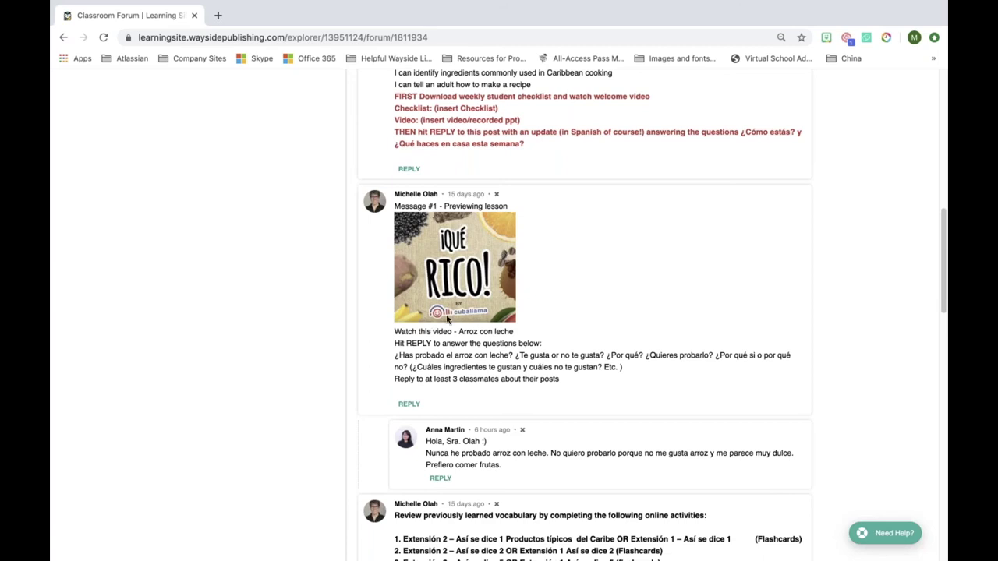
pyautogui.click(486, 337)
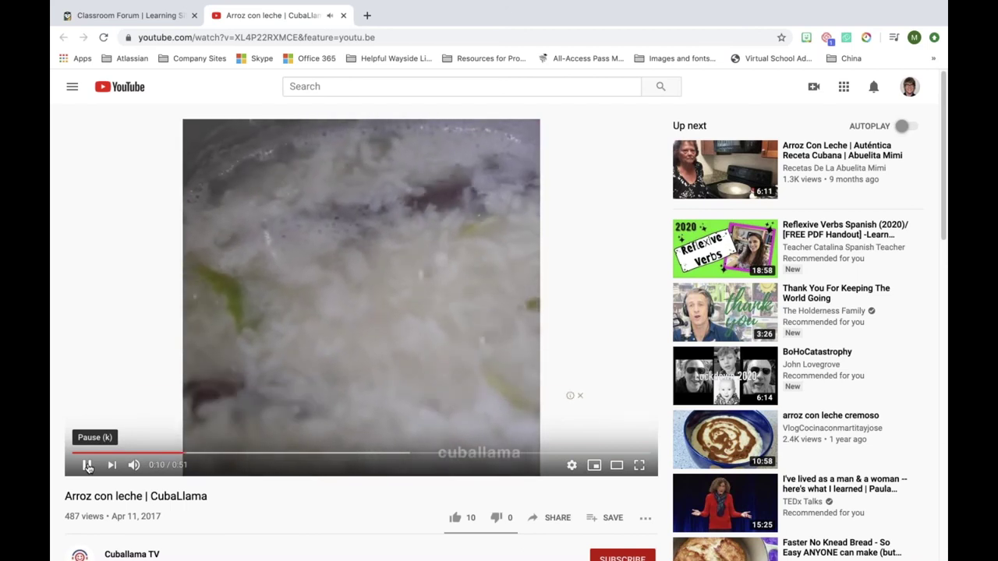
pyautogui.click(87, 466)
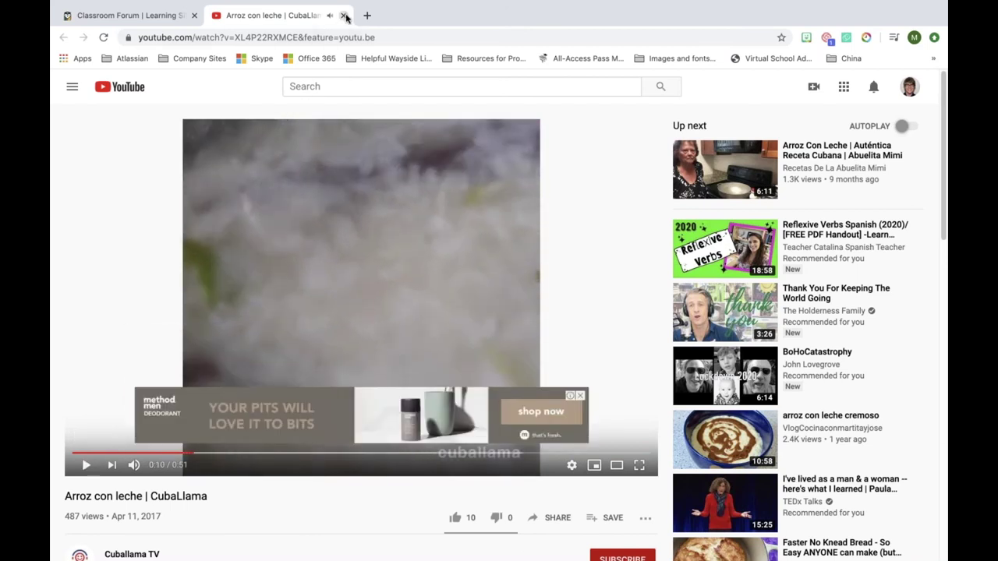
pyautogui.click(345, 16)
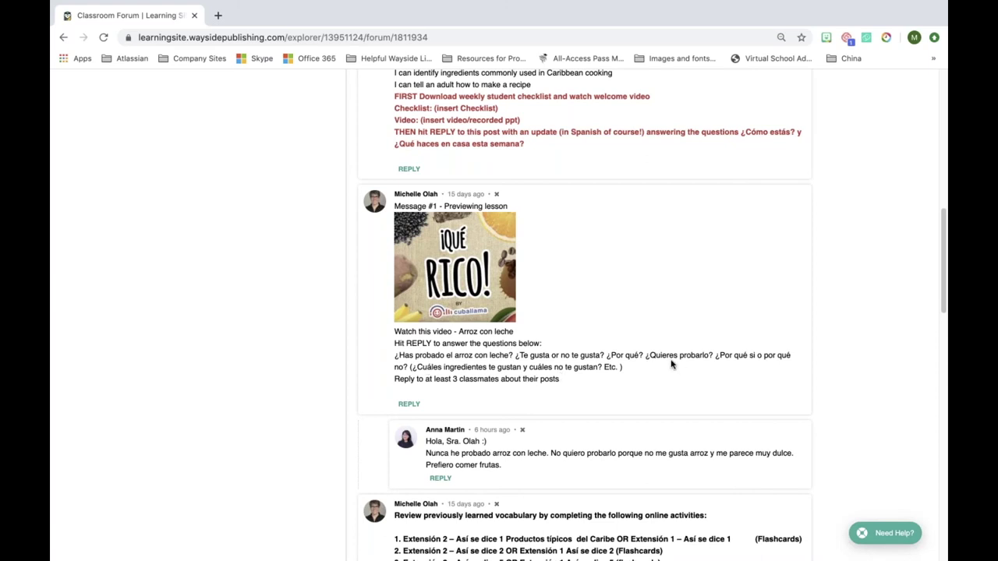
# Read the student's written reply, the vocabulary review post and the Observa - Process for meaning post, highlighting its instruction to record a response.
pyautogui.scroll(-3, 671, 363)
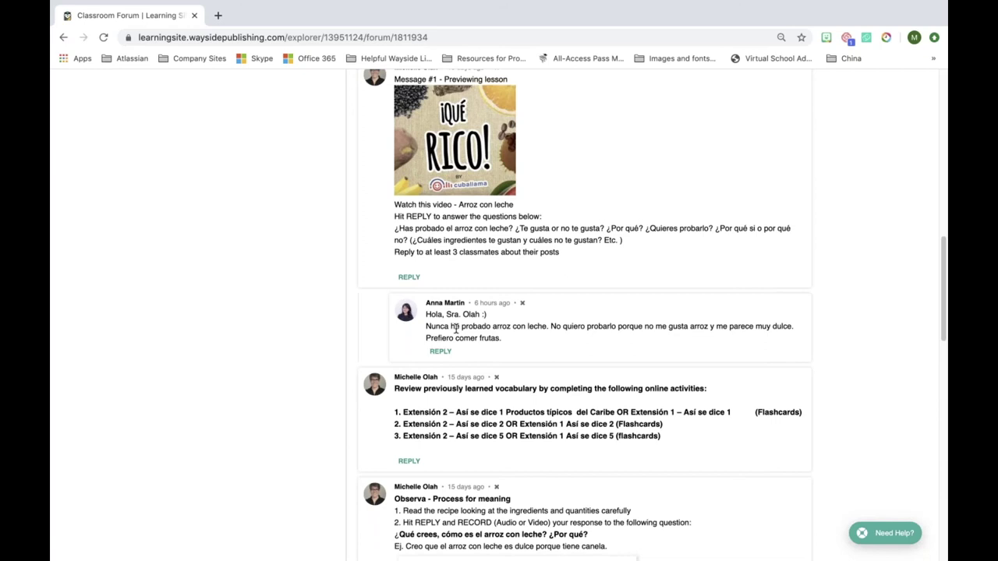
pyautogui.scroll(-2, 502, 327)
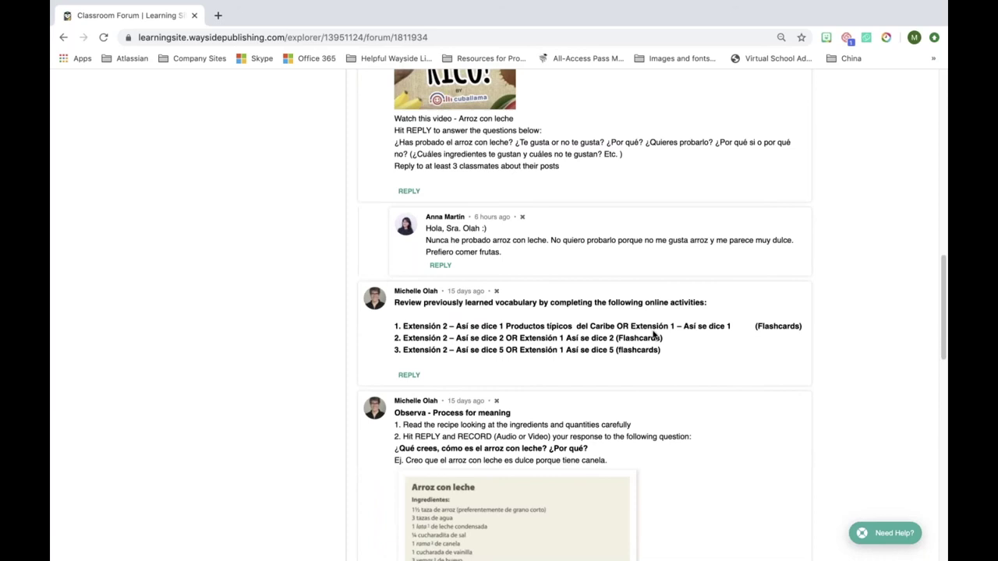
pyautogui.scroll(-1, 654, 333)
pyautogui.scroll(-3, 654, 335)
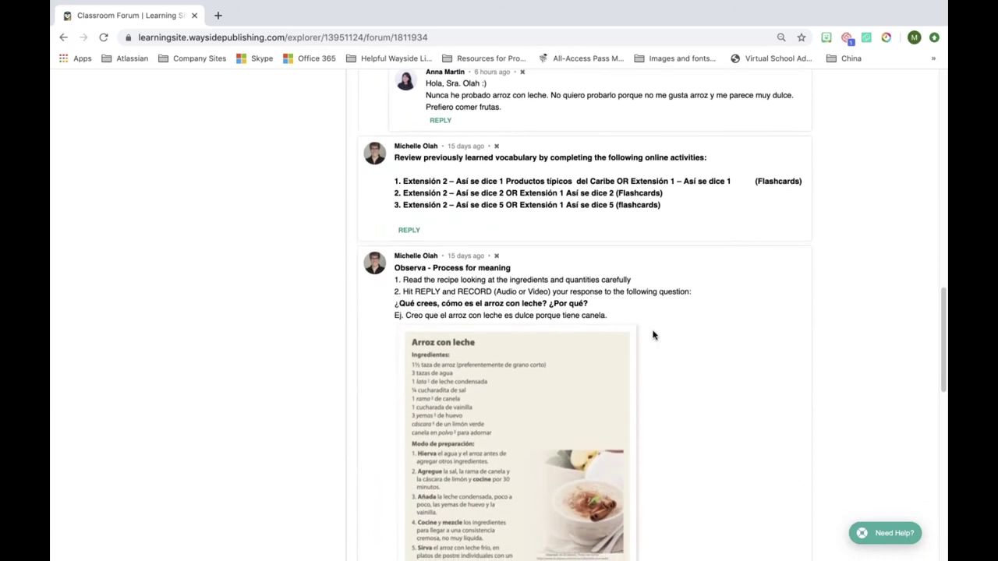
pyautogui.scroll(-4, 653, 335)
pyautogui.scroll(-2, 653, 336)
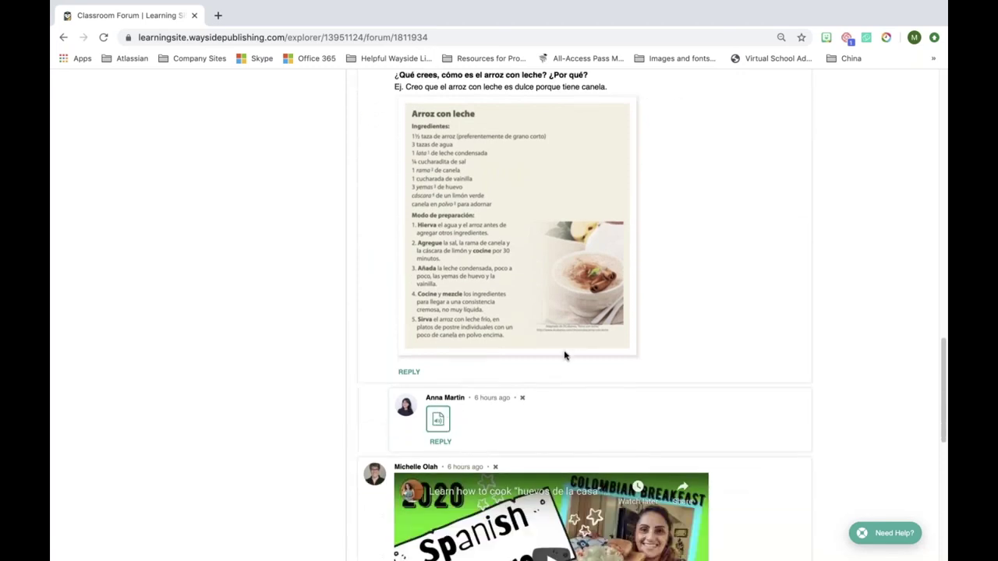
pyautogui.scroll(2, 566, 355)
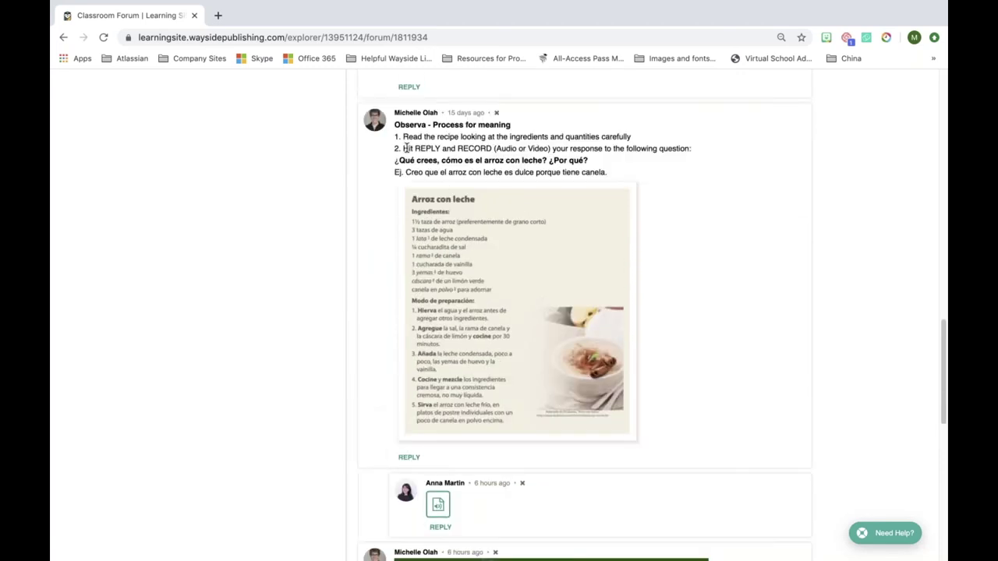
pyautogui.moveTo(403, 148); pyautogui.dragTo(535, 156)
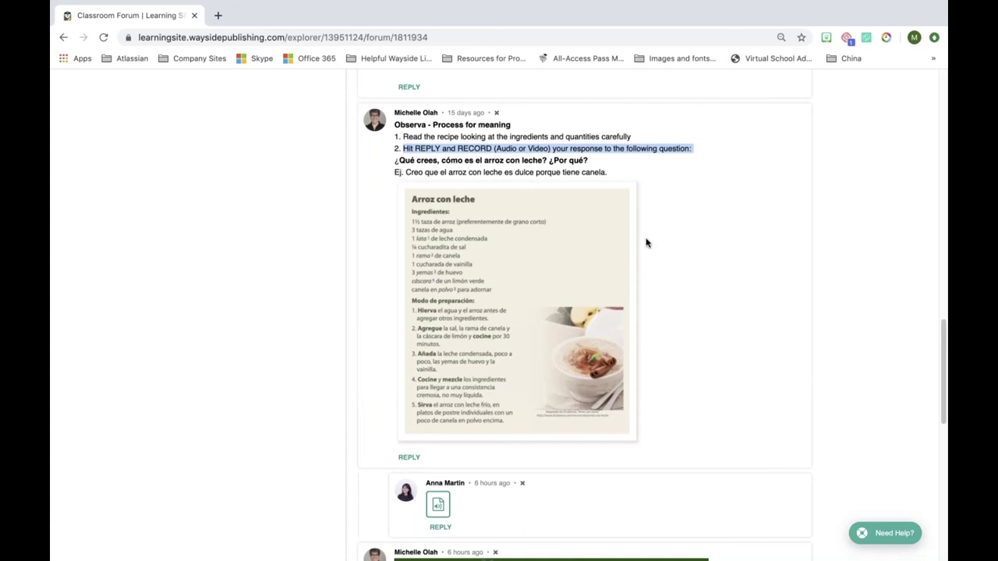
# Play part of the student's audio reply to the Observa - Process for meaning post, pause it and close the player.
pyautogui.scroll(-2, 702, 234)
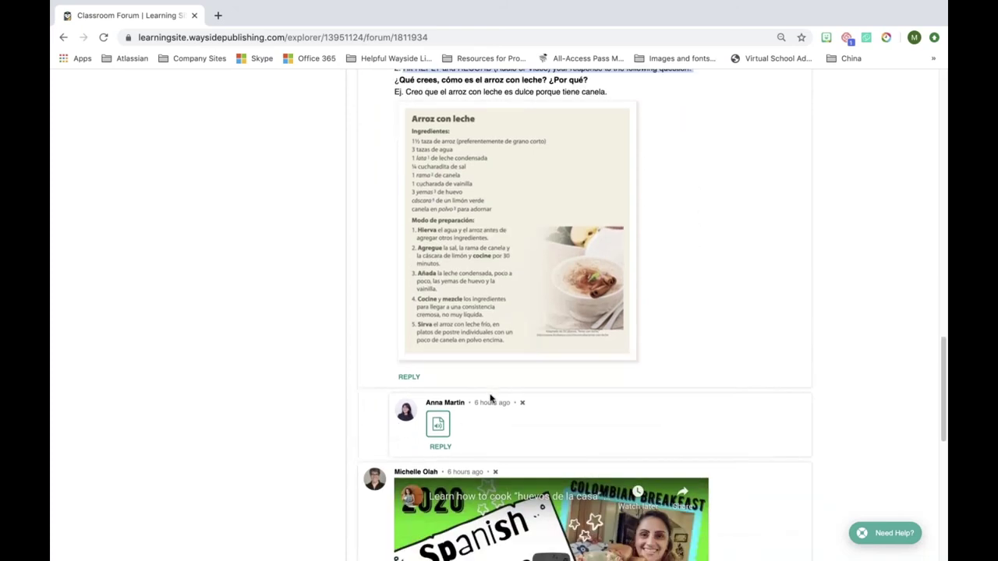
pyautogui.click(438, 426)
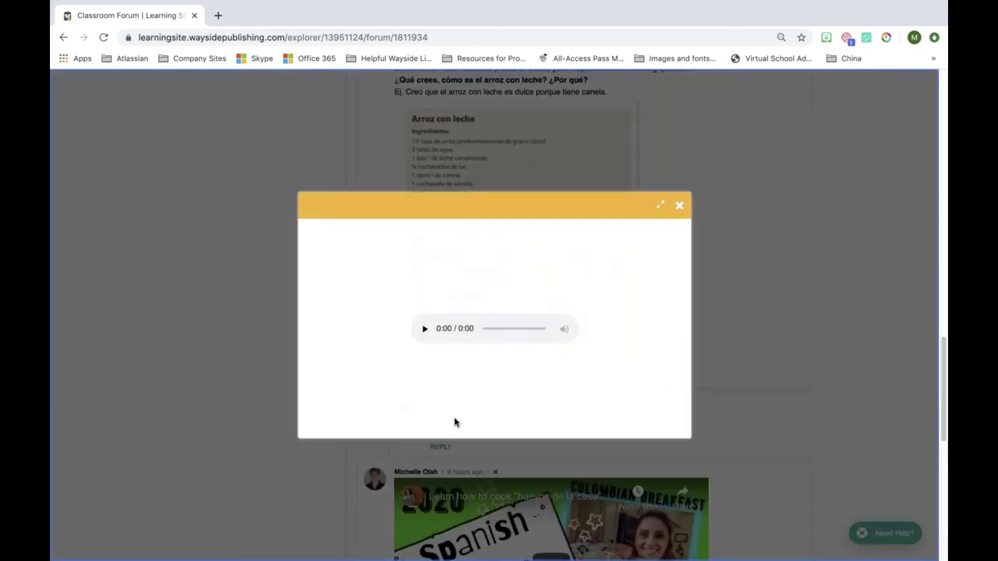
pyautogui.click(426, 329)
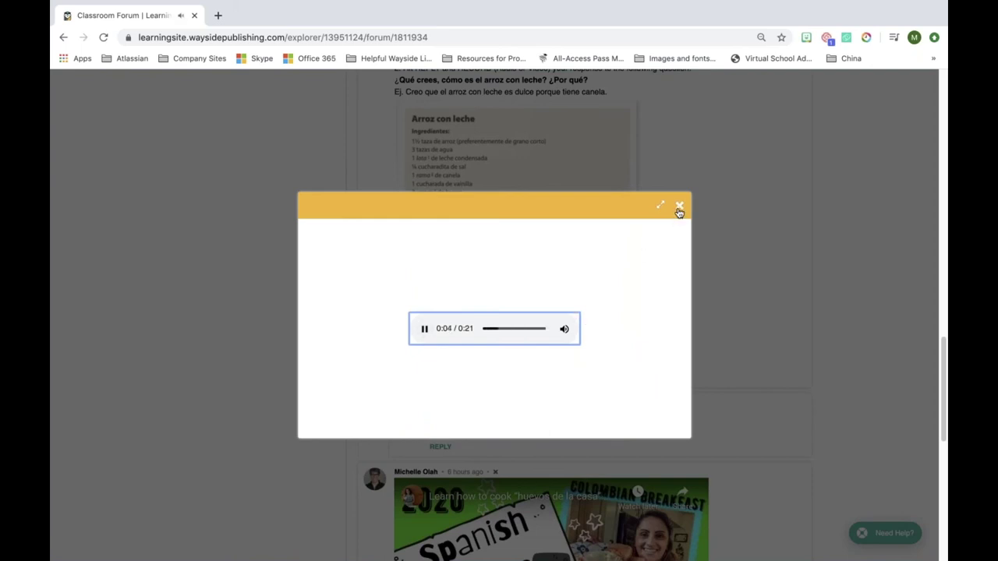
pyautogui.click(428, 332)
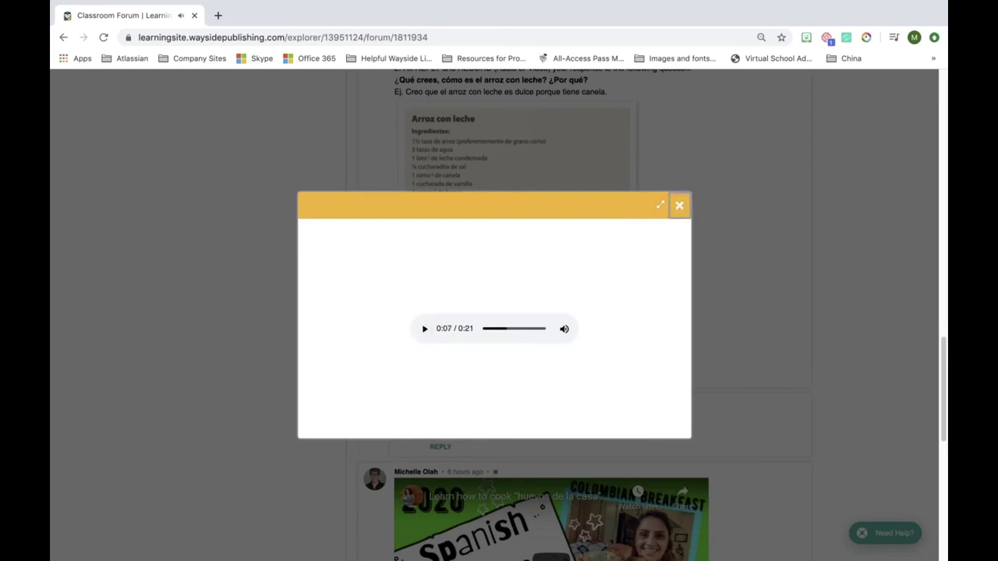
pyautogui.click(679, 205)
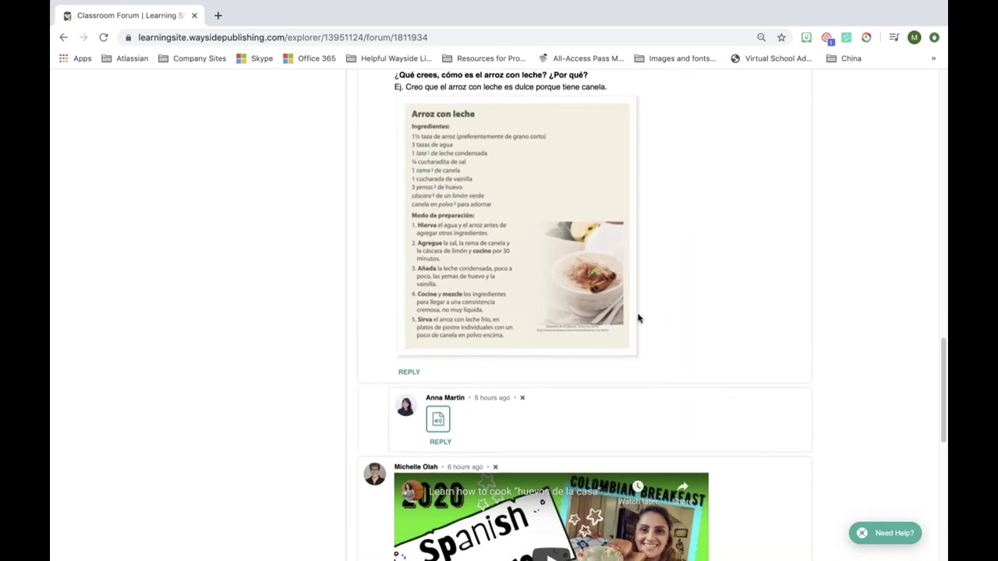
# Review the forum's lesson posts and briefly play the embedded video Learn how to cook "huevos de la casa", pausing it after a few seconds.
pyautogui.scroll(-2, 592, 366)
pyautogui.scroll(-3, 768, 309)
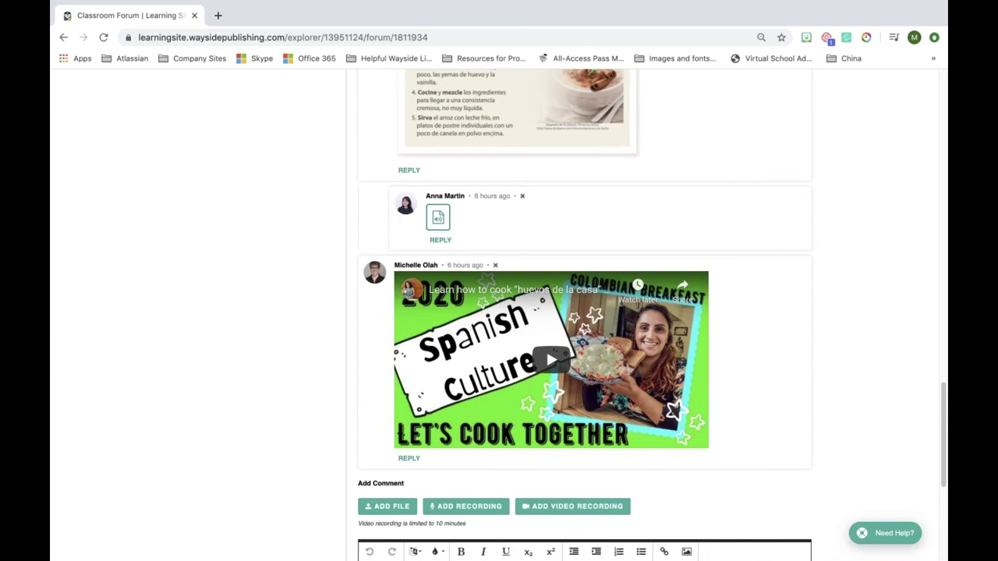
pyautogui.scroll(-1, 651, 380)
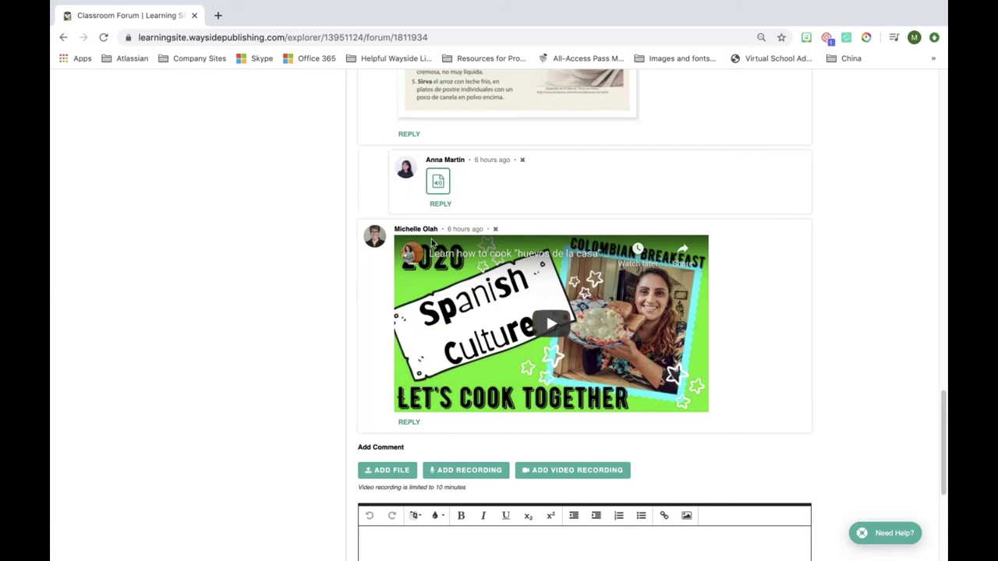
pyautogui.scroll(4, 762, 195)
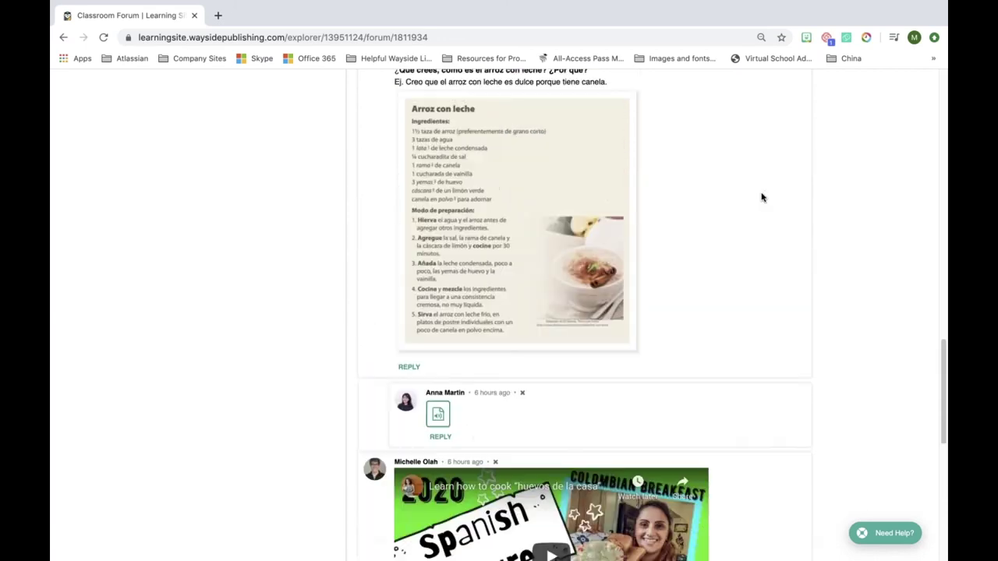
pyautogui.scroll(4, 760, 197)
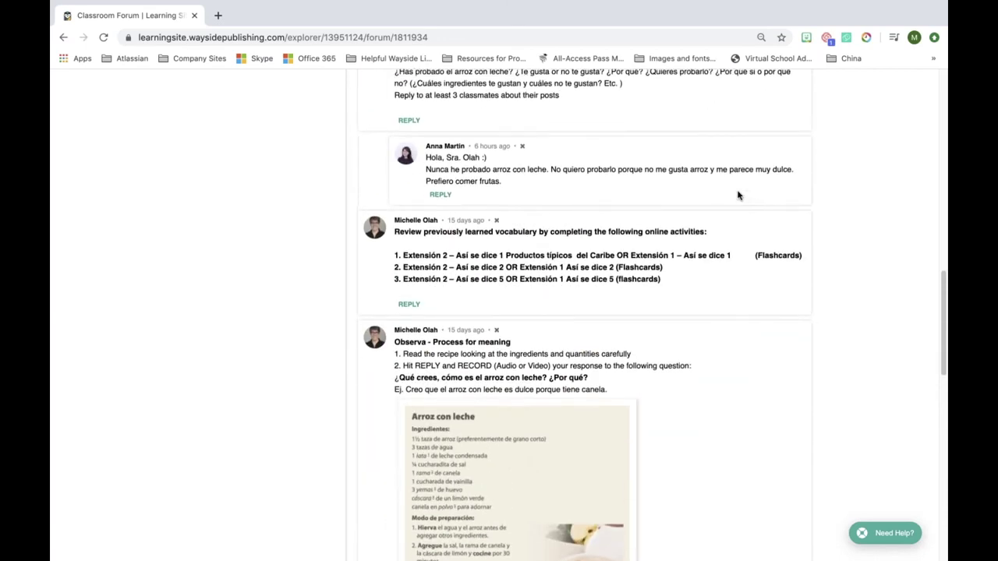
pyautogui.scroll(2, 483, 170)
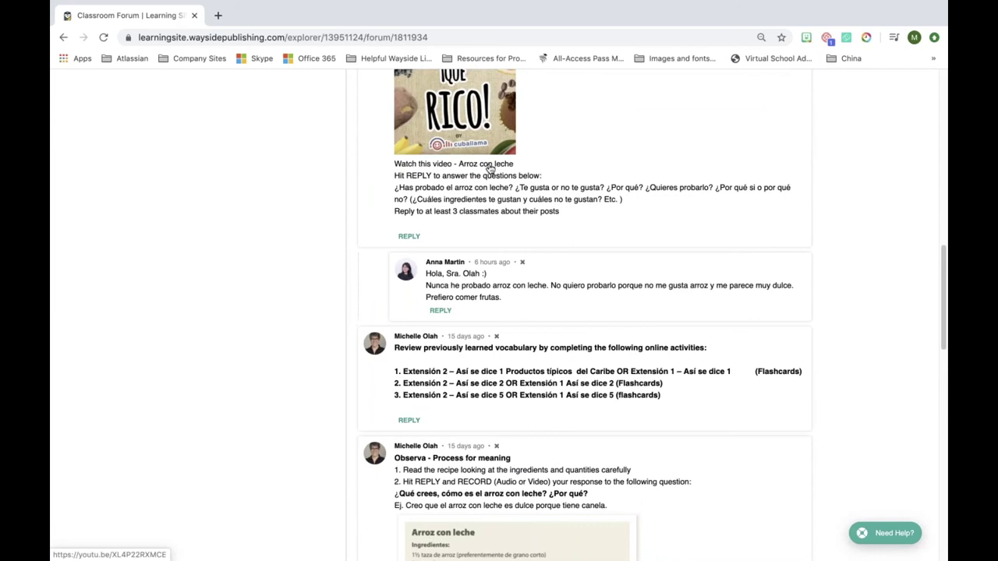
pyautogui.scroll(-6, 696, 328)
pyautogui.scroll(-3, 696, 328)
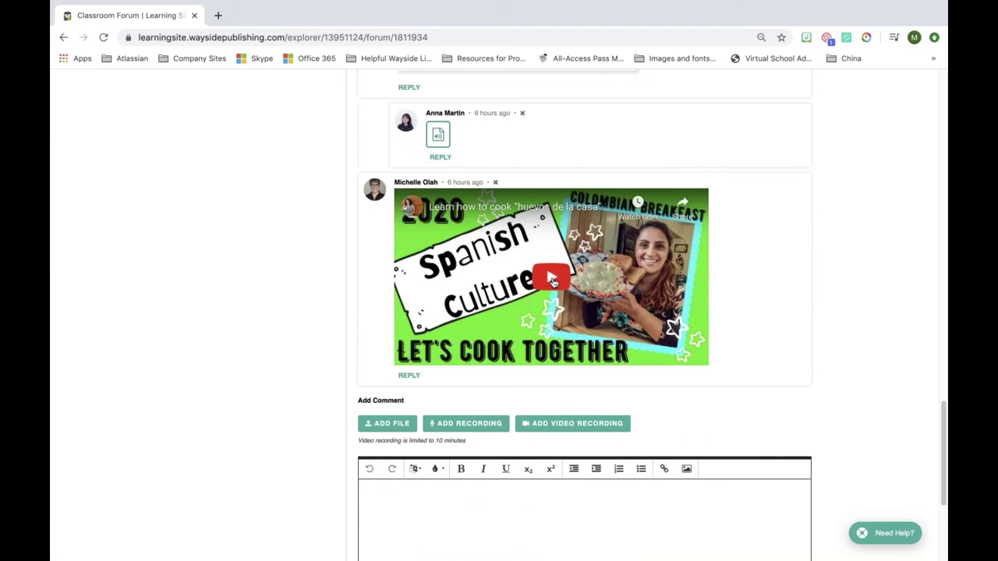
pyautogui.click(551, 277)
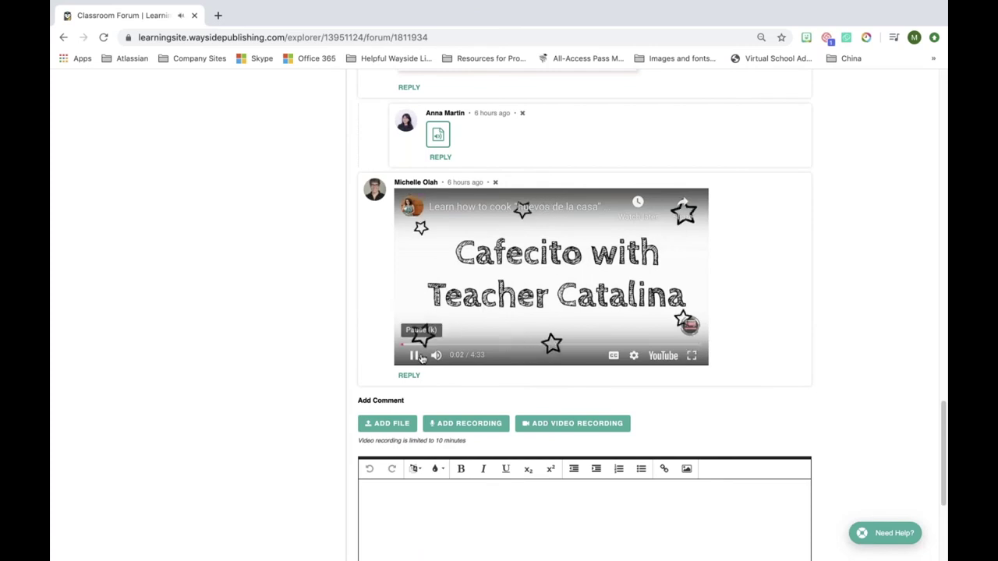
pyautogui.click(415, 357)
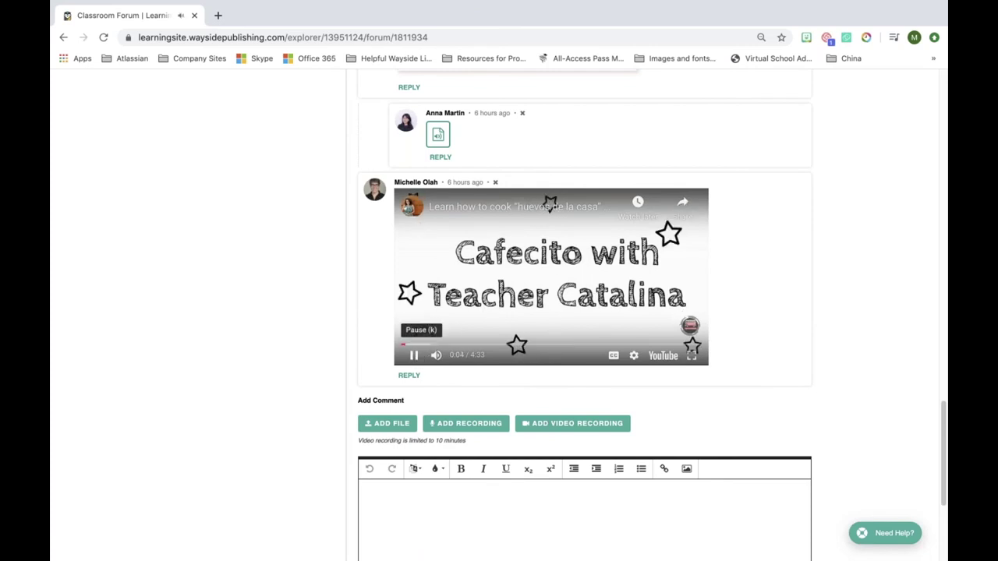
# Examine the Add Comment editor's formatting tools, including the special characters, text and background colours, and bold.
pyautogui.scroll(-3, 795, 308)
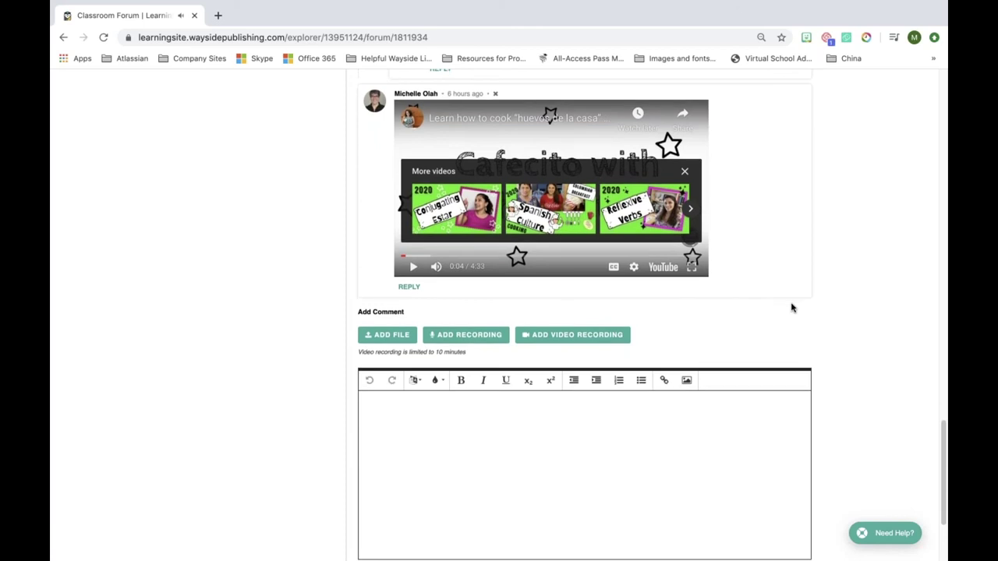
pyautogui.scroll(-1, 791, 308)
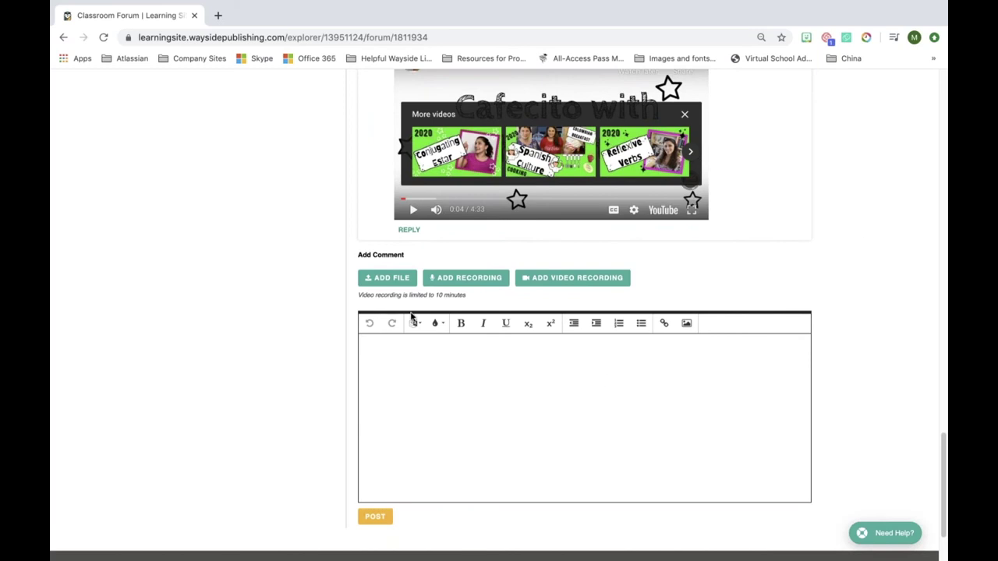
pyautogui.scroll(3, 897, 273)
pyautogui.moveTo(944, 399); pyautogui.dragTo(927, 378)
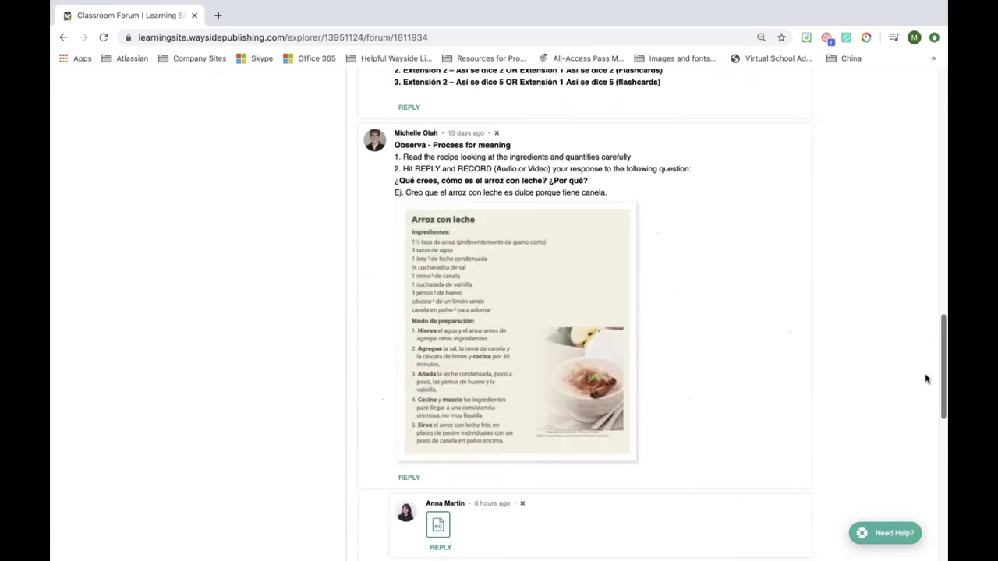
pyautogui.scroll(-12, 927, 379)
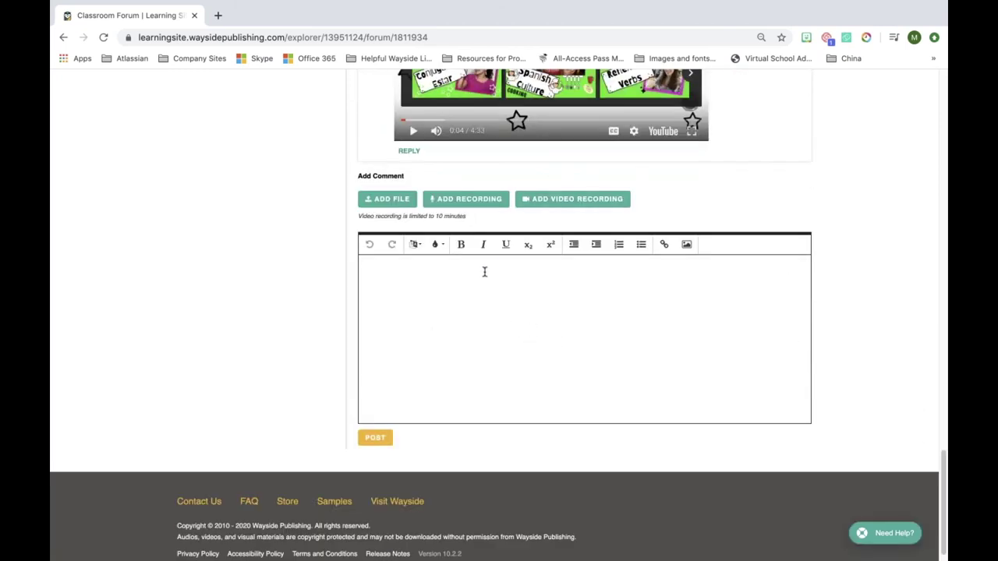
pyautogui.click(417, 248)
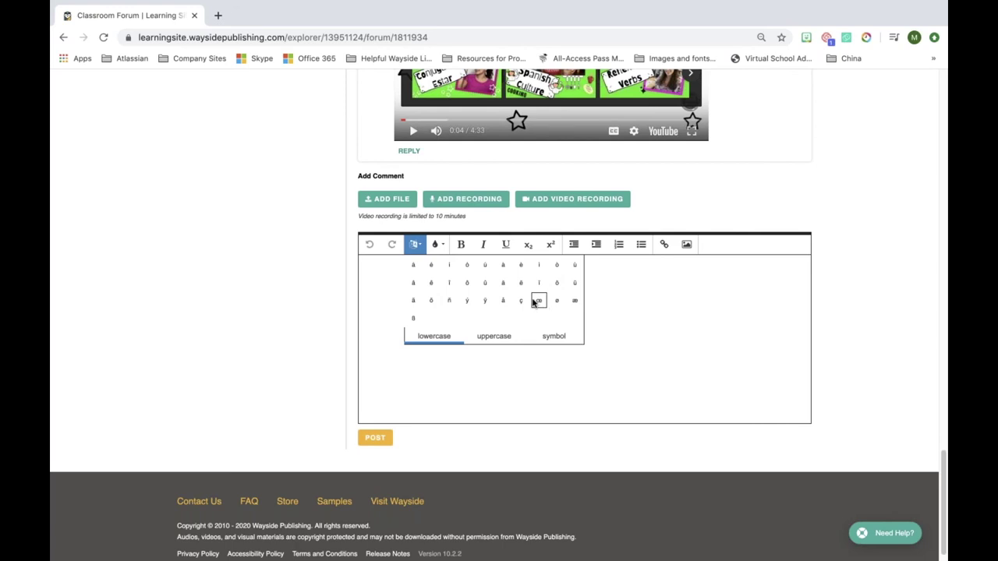
pyautogui.click(439, 245)
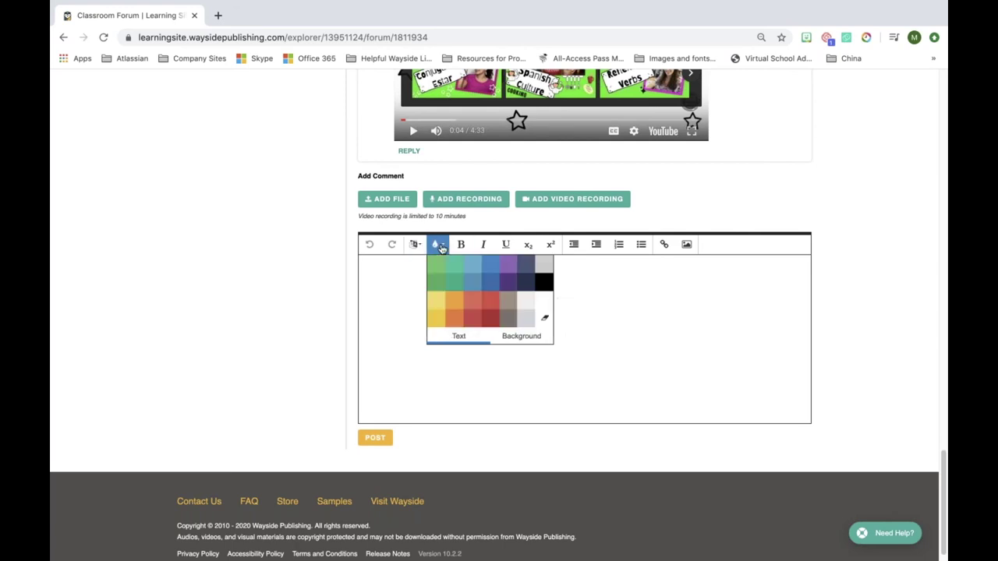
pyautogui.click(529, 341)
pyautogui.click(463, 245)
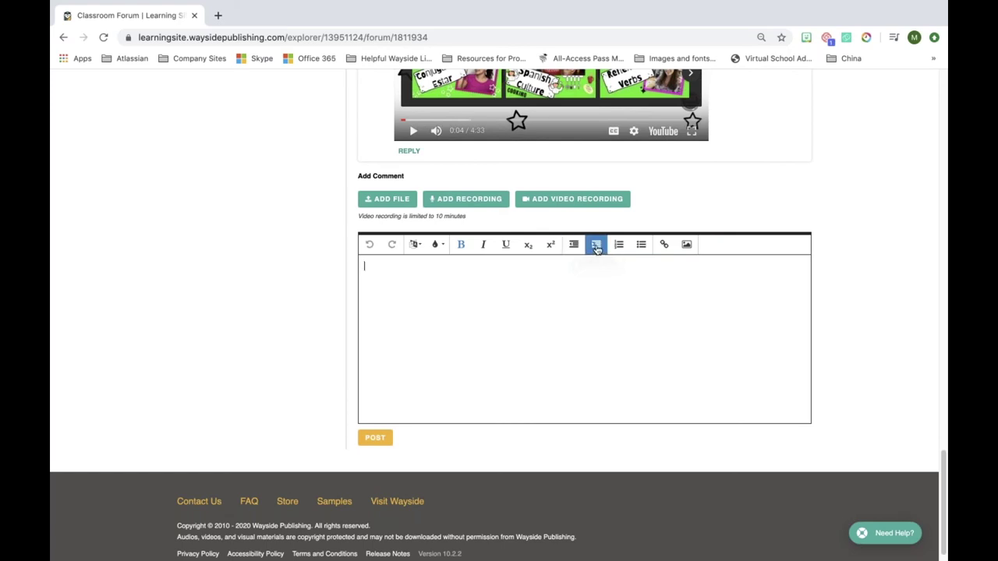
pyautogui.click(665, 245)
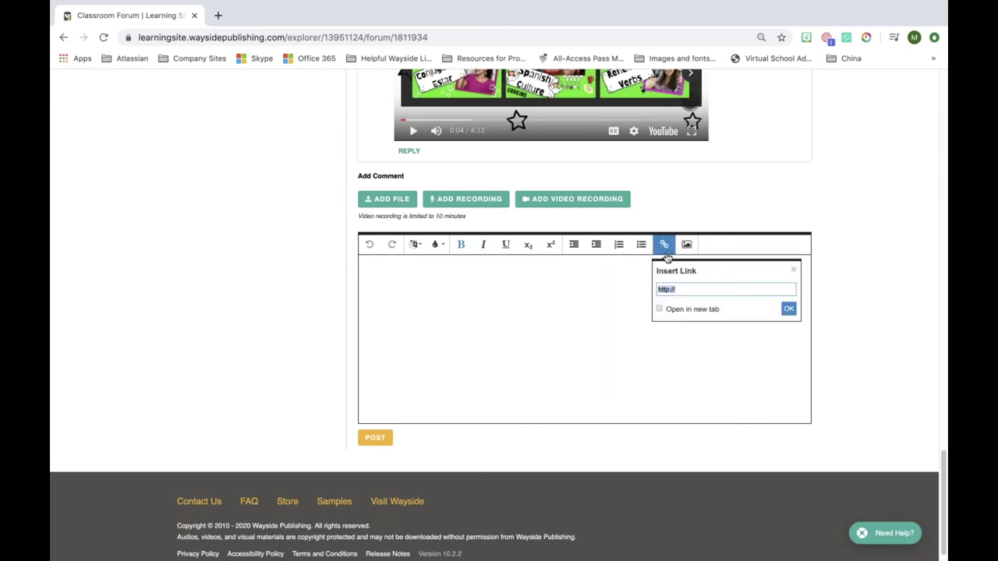
pyautogui.click(691, 289)
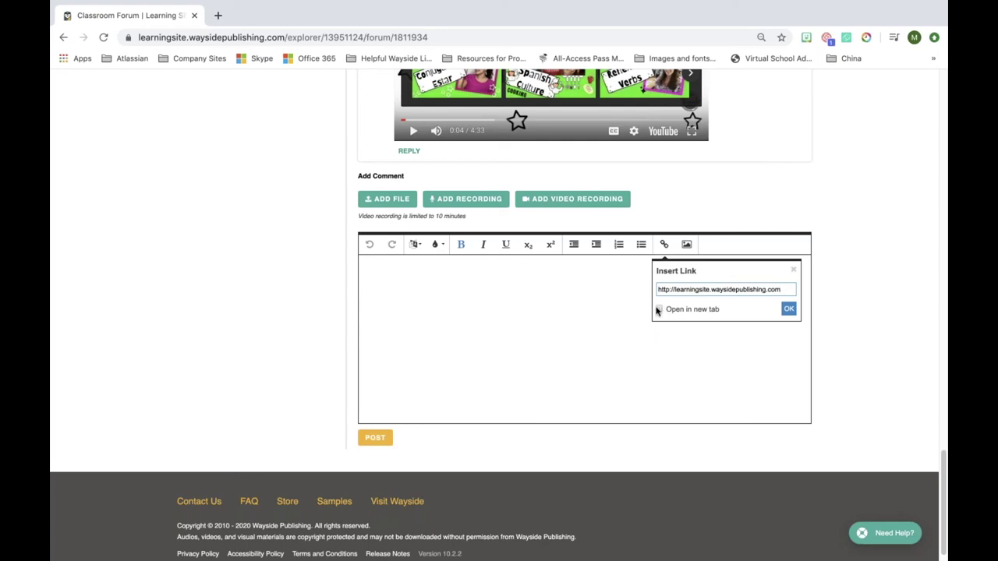
pyautogui.click(659, 310)
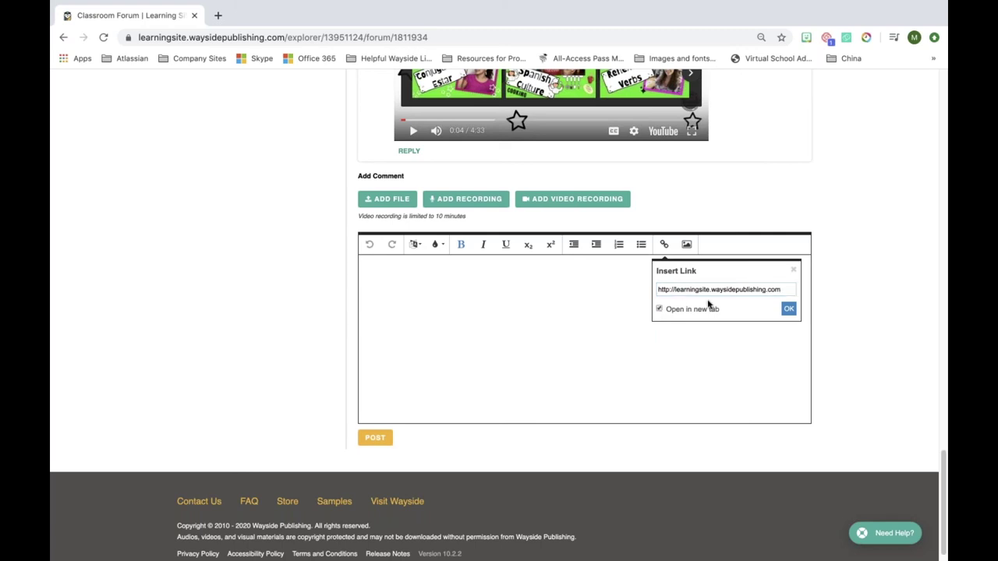
pyautogui.click(789, 309)
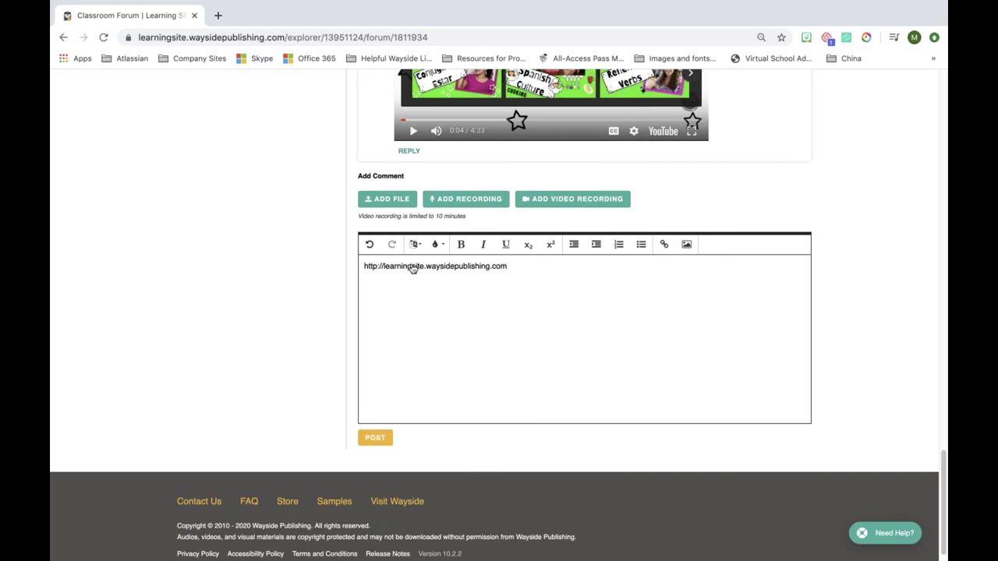
# Format the inserted link text in the comment as blue and bold.
pyautogui.moveTo(511, 267); pyautogui.dragTo(360, 267)
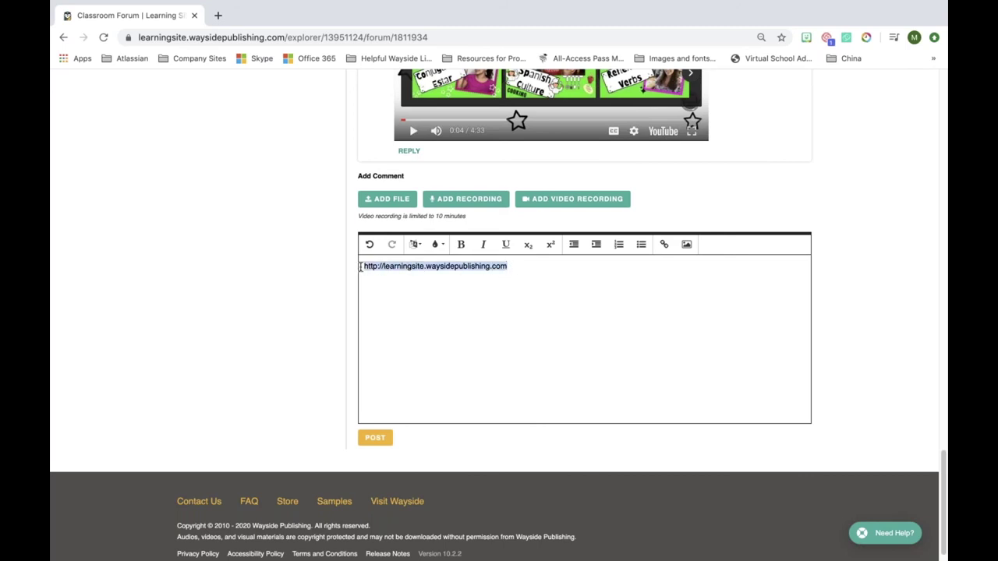
pyautogui.click(438, 245)
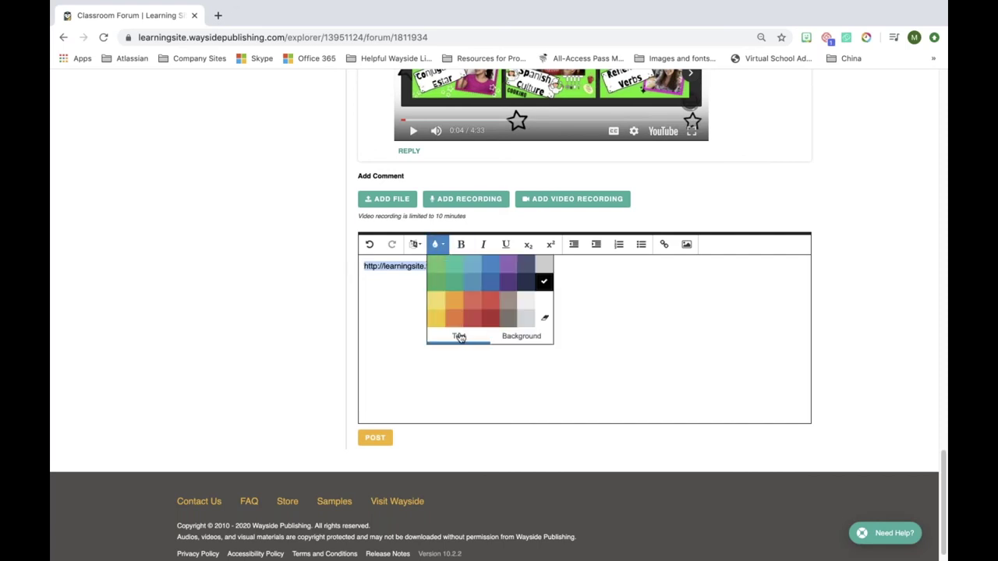
pyautogui.click(491, 265)
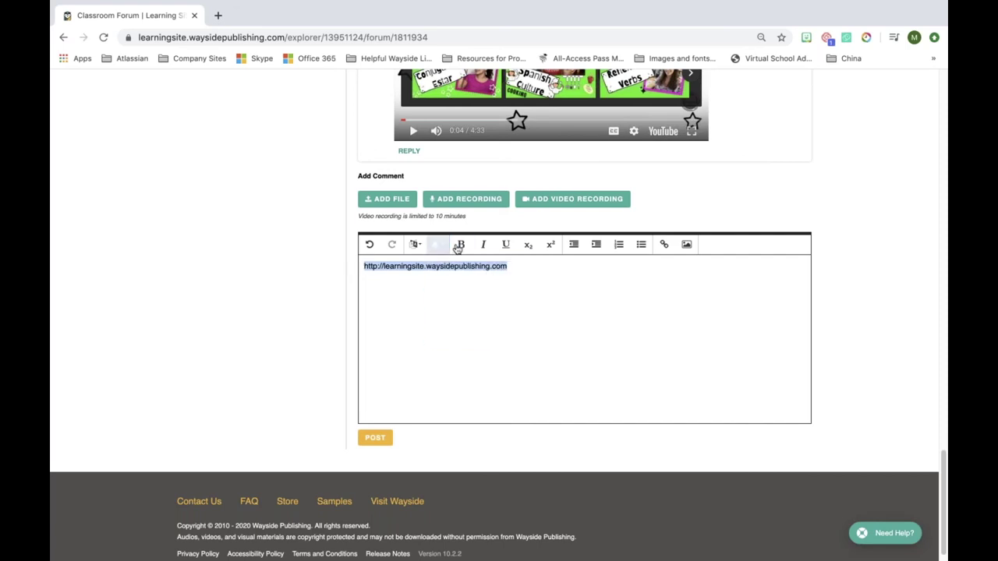
pyautogui.click(460, 244)
pyautogui.click(531, 266)
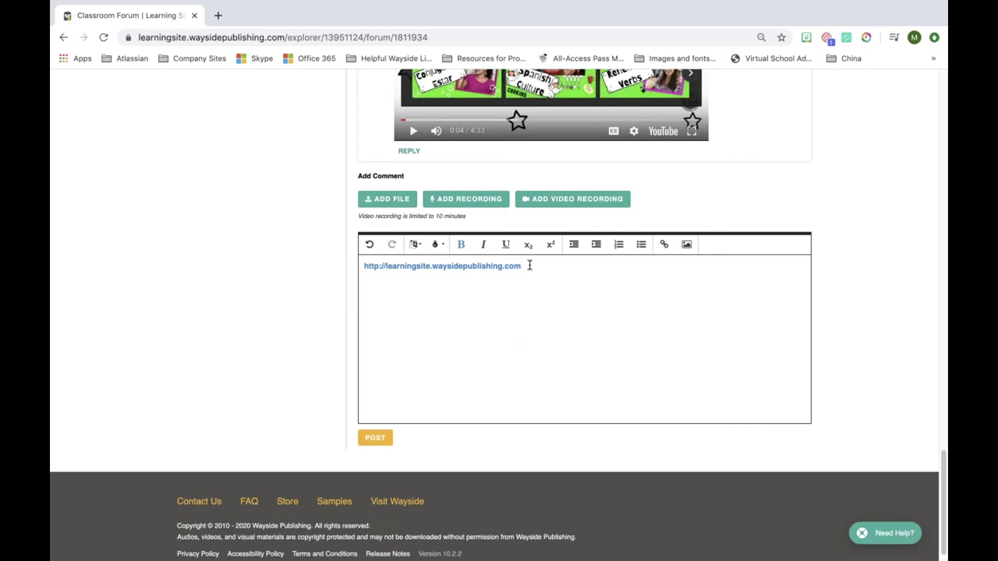
pyautogui.click(361, 269)
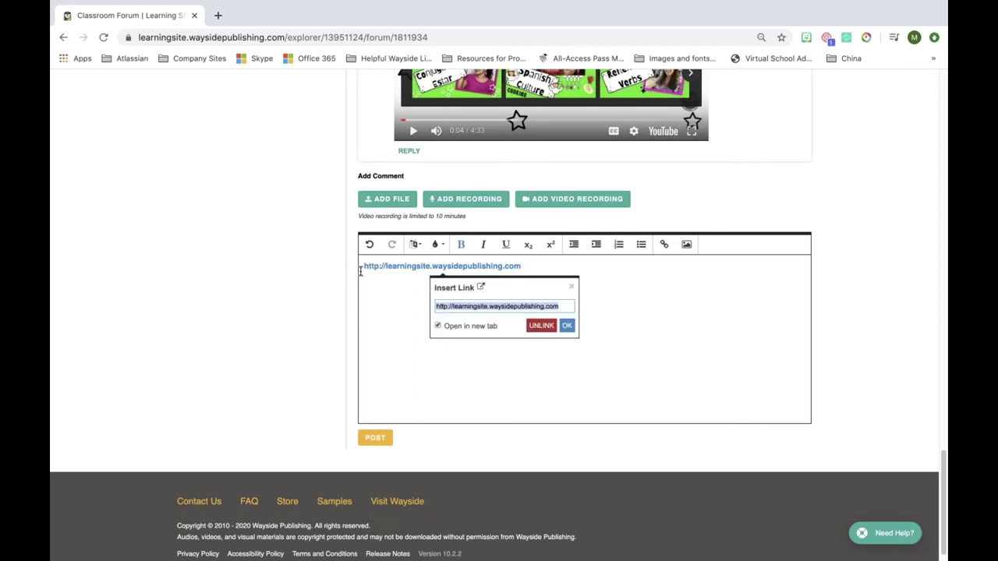
# Add the text "Click here:" in front of the linked address in the comment and dismiss the link settings.
pyautogui.click(534, 267)
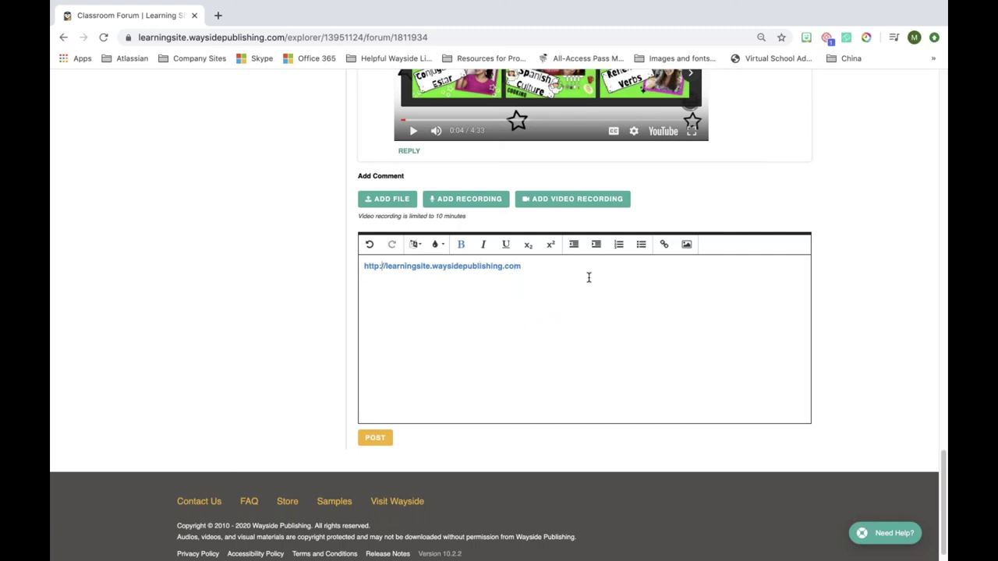
pyautogui.write('Click here')
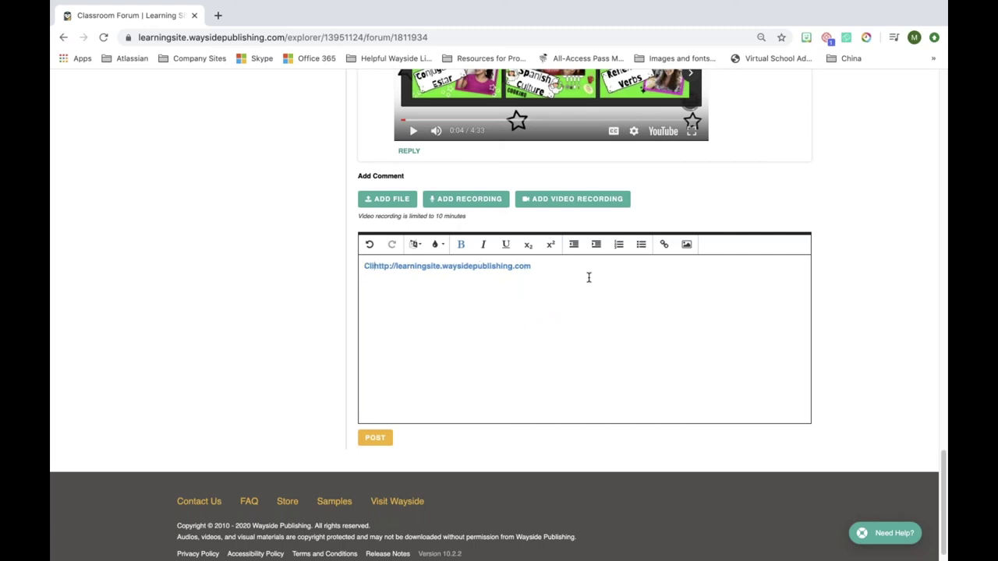
pyautogui.write(':')
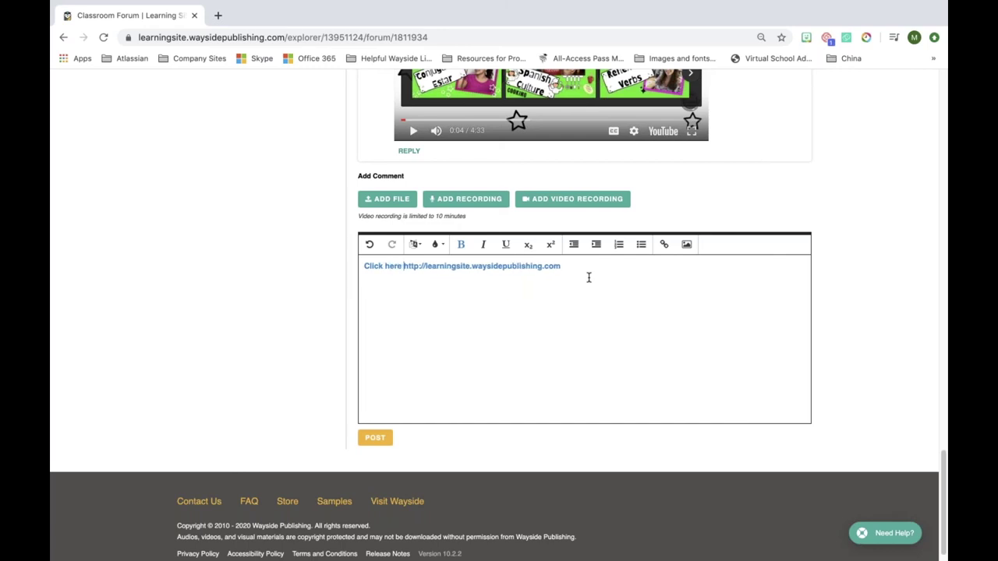
pyautogui.click(517, 266)
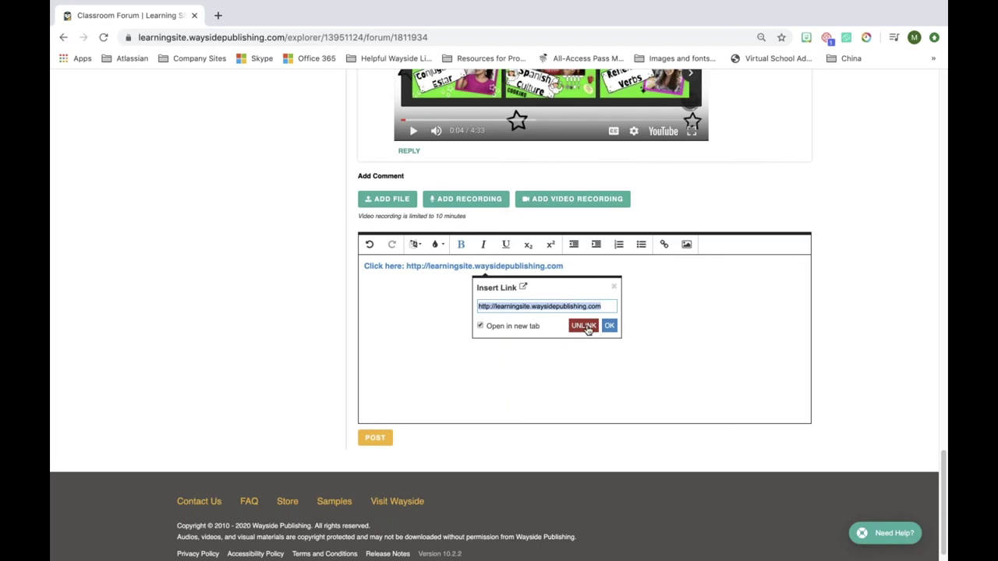
pyautogui.click(633, 347)
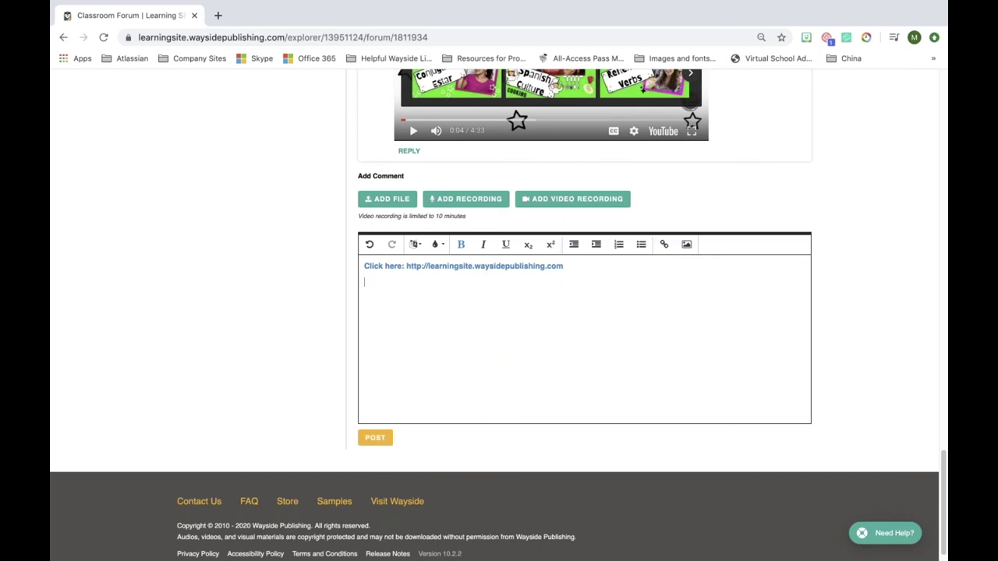
# Open the comment's insert-image-by-URL option and review the forum posts, including the Arroz con leche recipe image.
pyautogui.click(687, 244)
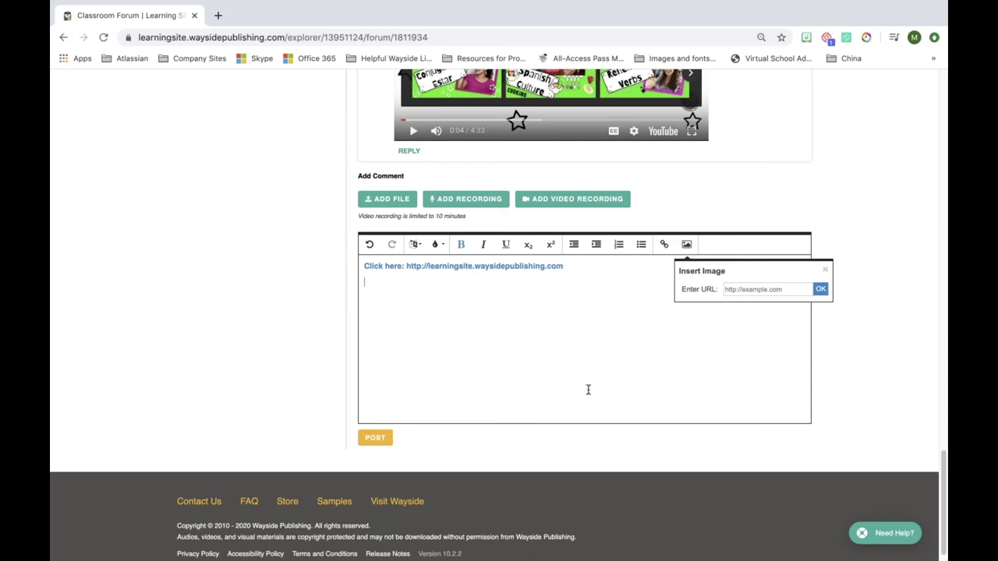
pyautogui.scroll(15, 593, 373)
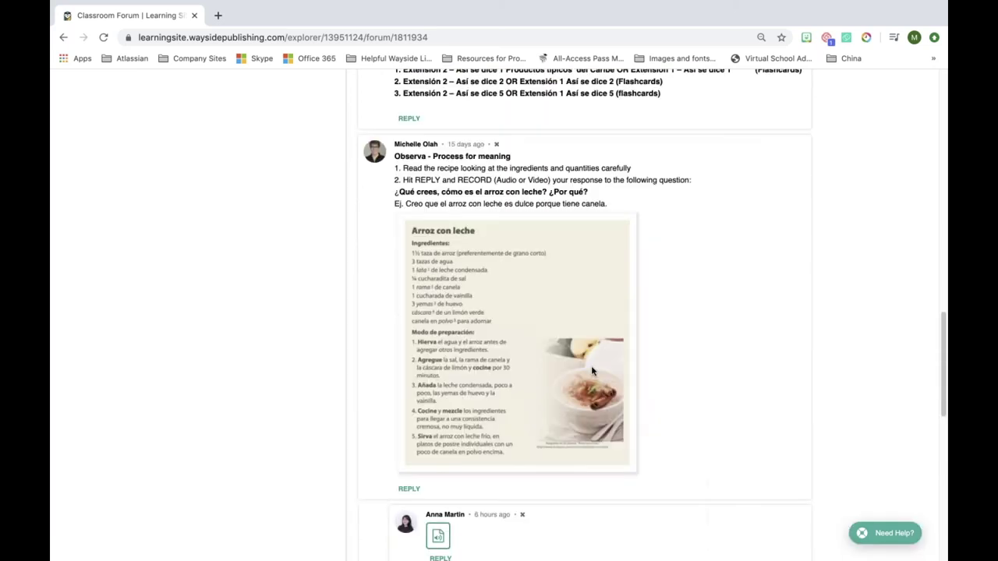
pyautogui.scroll(10, 592, 372)
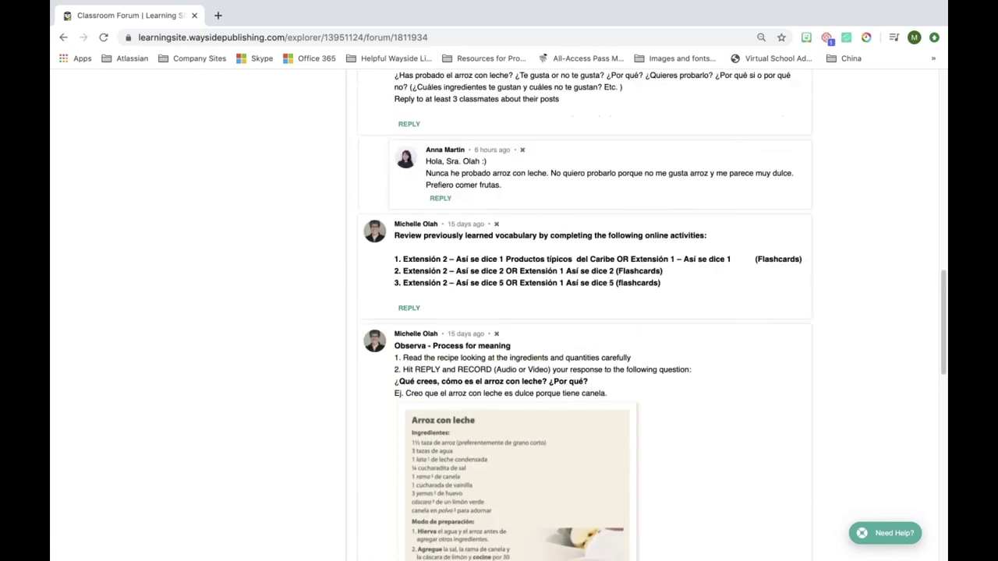
pyautogui.scroll(10, 593, 373)
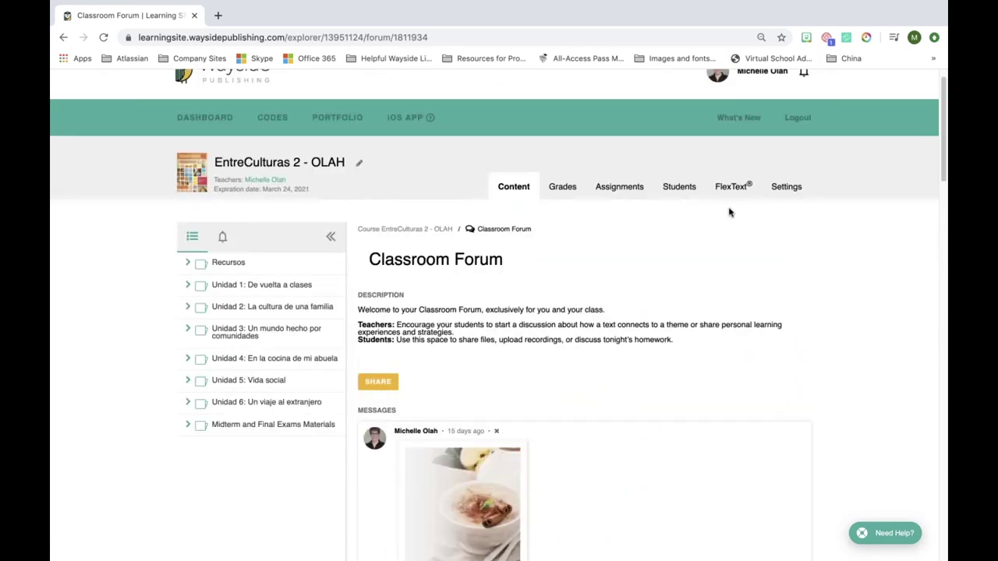
# Open the FlexText at Unidad 4, Observa 2: Los mandatos formales, and examine the Arroz con leche recipe.
pyautogui.click(733, 189)
pyautogui.click(505, 378)
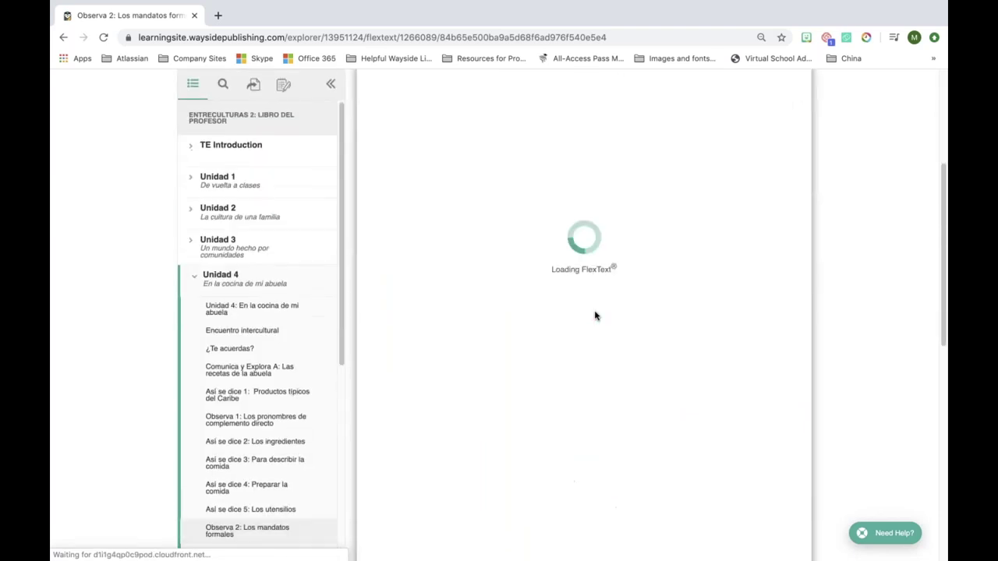
pyautogui.scroll(-1, 488, 367)
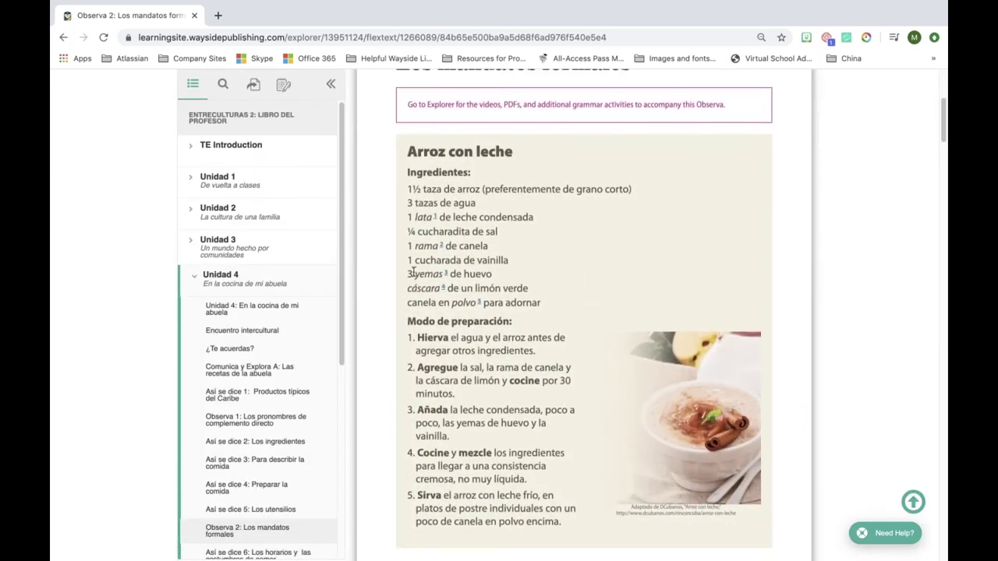
pyautogui.scroll(-5, 629, 267)
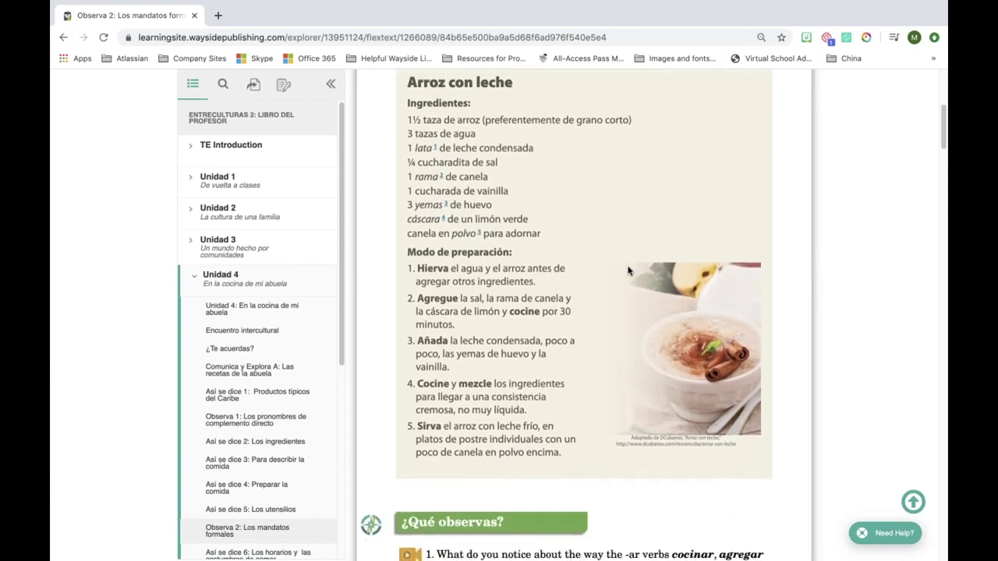
pyautogui.scroll(8, 628, 271)
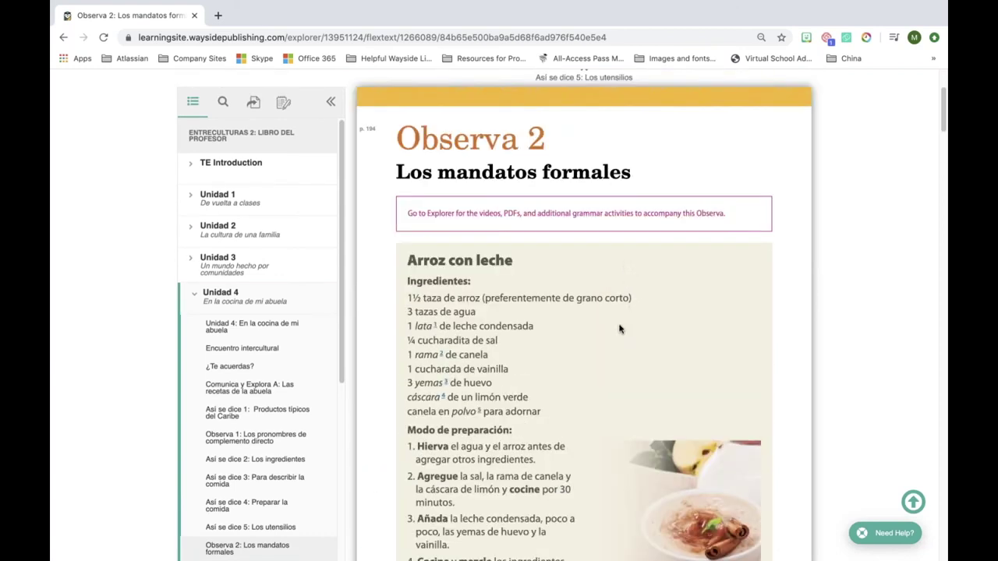
pyautogui.scroll(-2, 590, 338)
# Try saving the Arroz con leche recipe from the FlexText page as a file, cancelling both save attempts.
pyautogui.rightClick(586, 316)
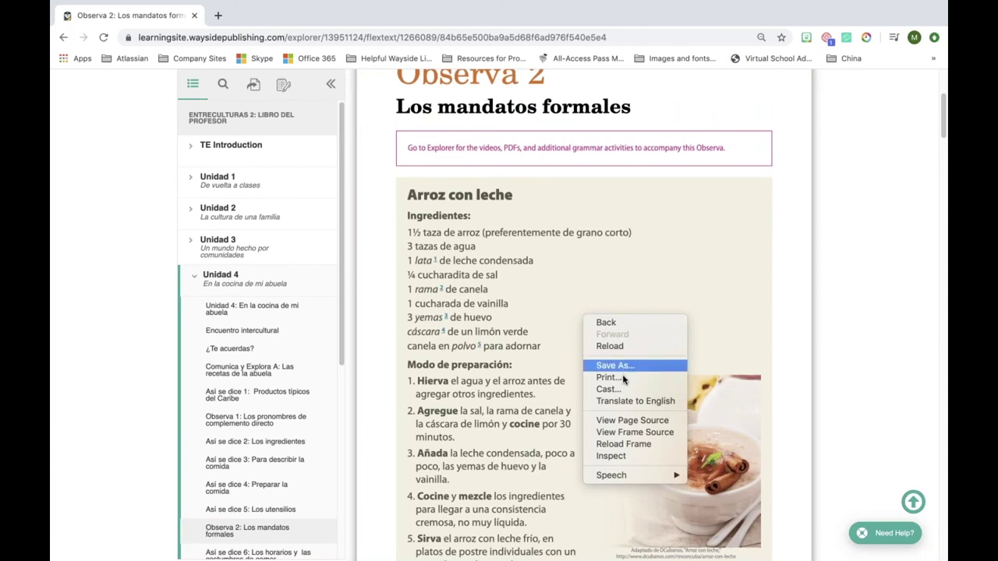
pyautogui.click(581, 303)
pyautogui.rightClick(581, 304)
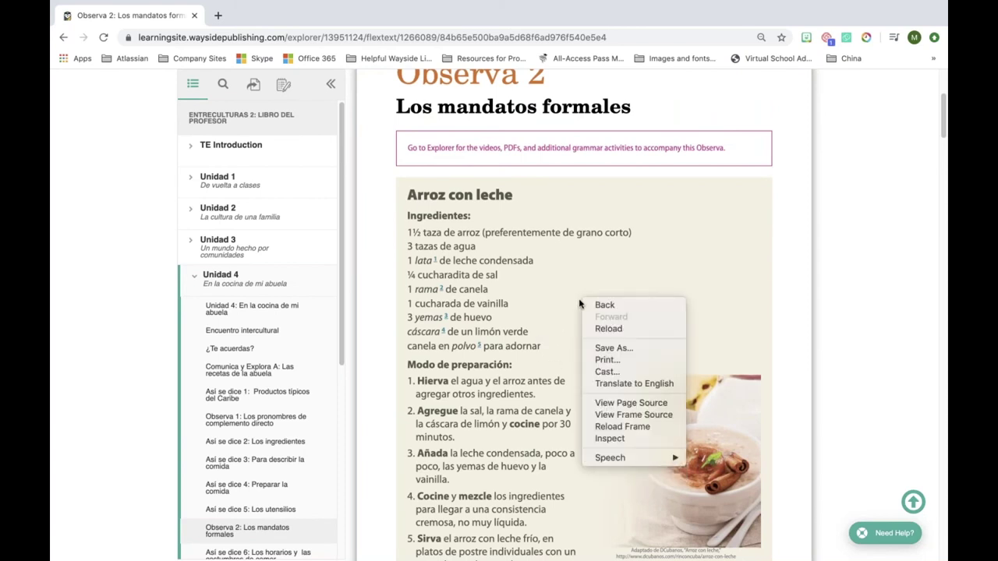
pyautogui.click(622, 348)
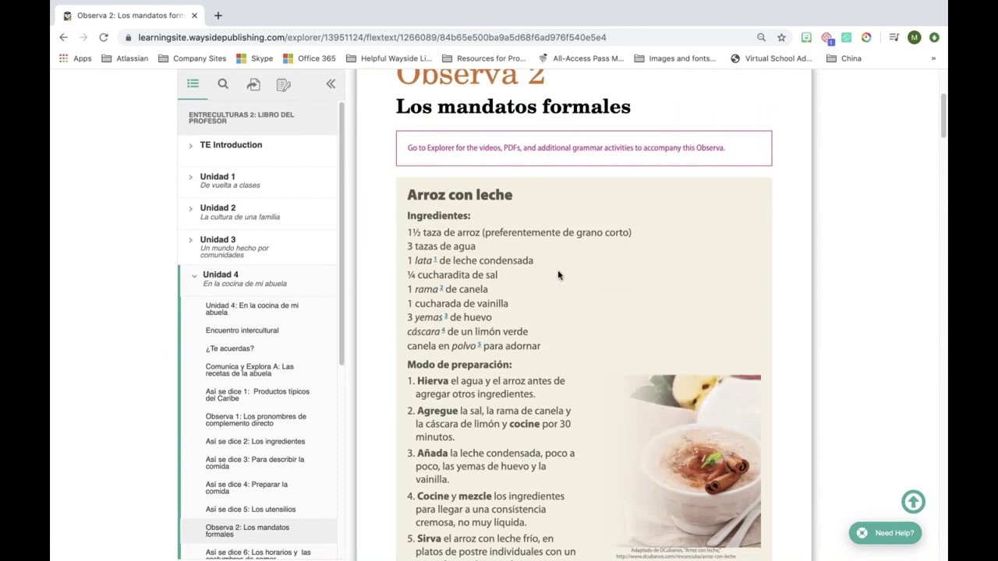
pyautogui.click(737, 266)
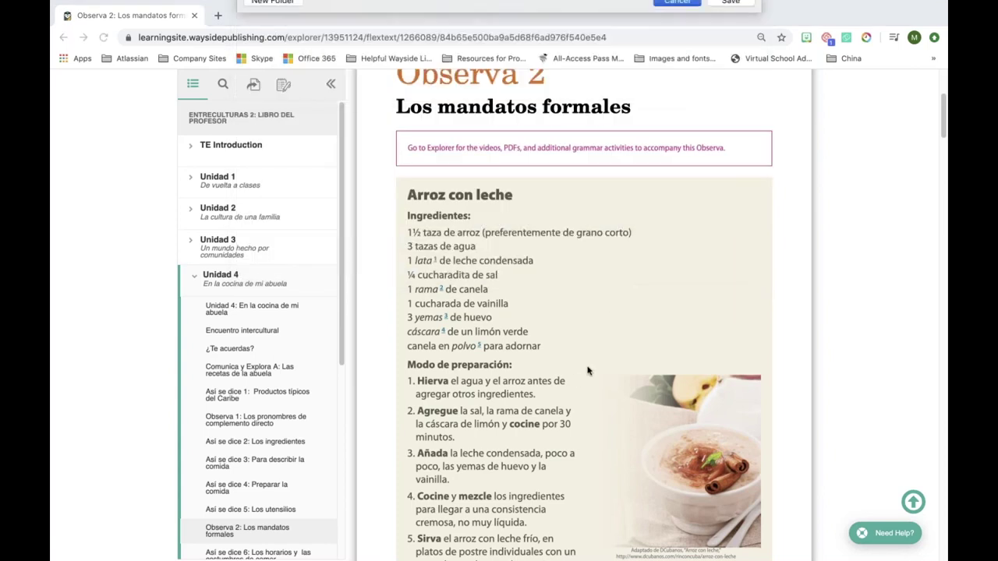
pyautogui.scroll(-4, 589, 367)
pyautogui.rightClick(578, 338)
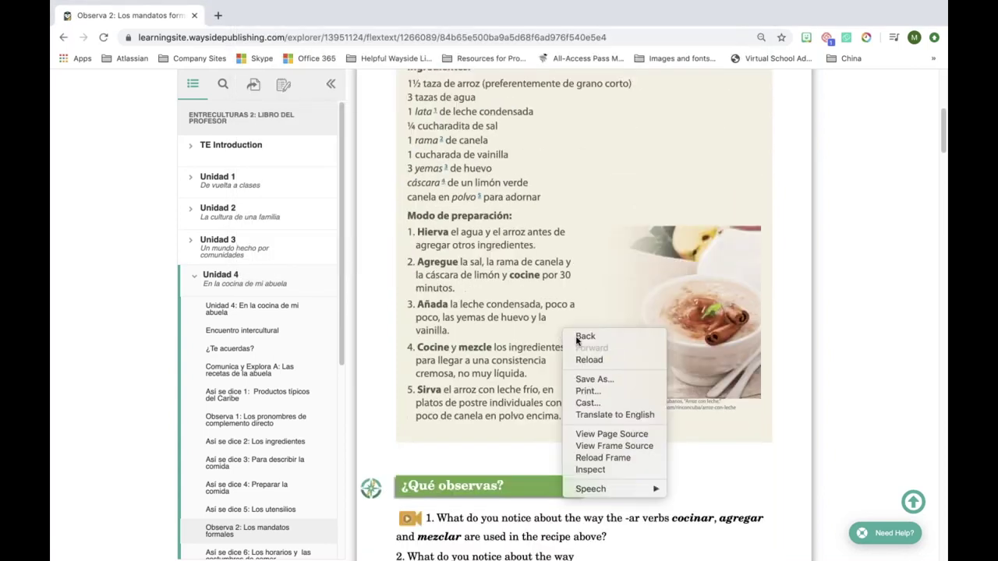
pyautogui.click(594, 380)
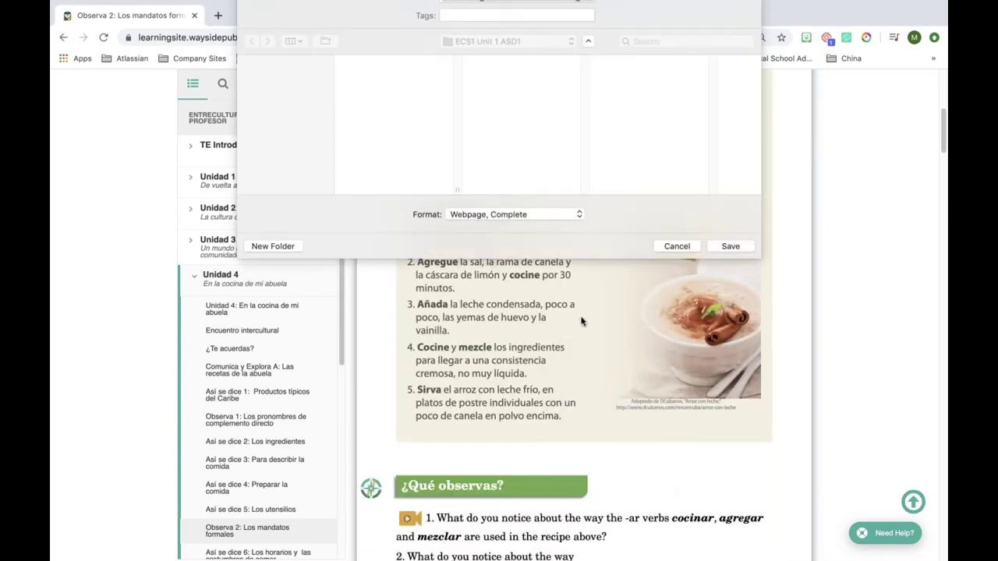
pyautogui.click(686, 268)
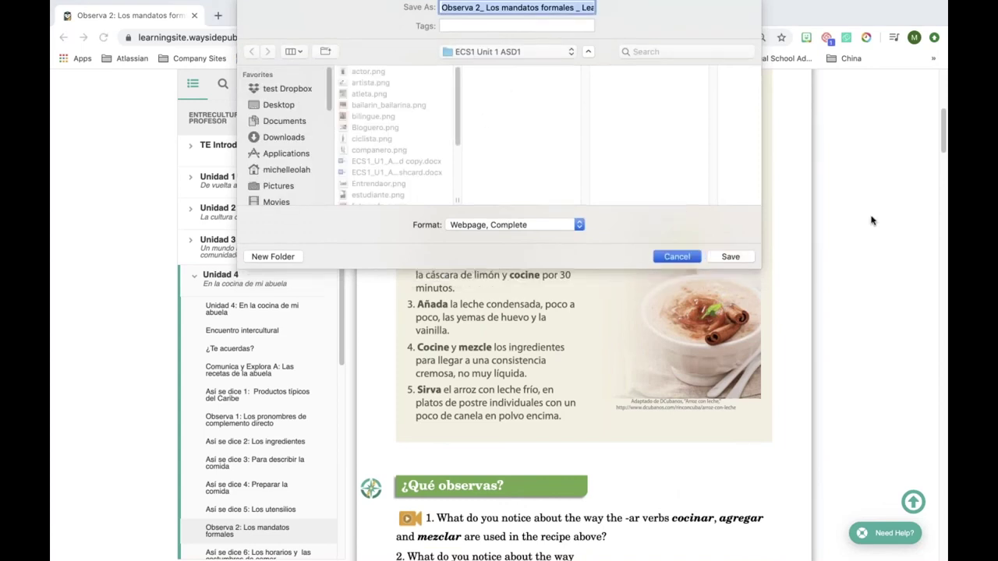
# Leave the FlexText and open the EntreCulturas 2 course from the dashboard.
pyautogui.scroll(5, 484, 212)
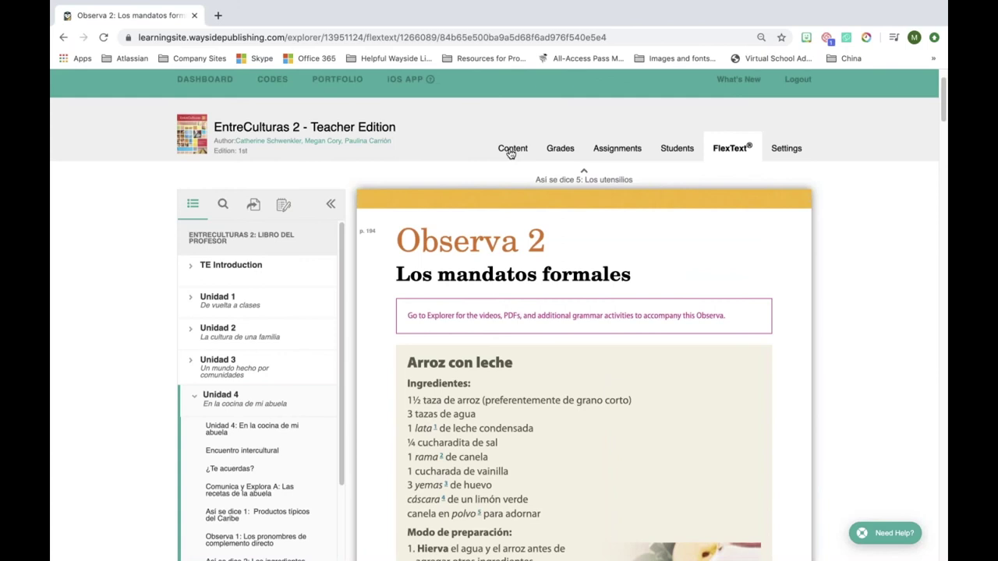
pyautogui.click(511, 150)
pyautogui.click(205, 143)
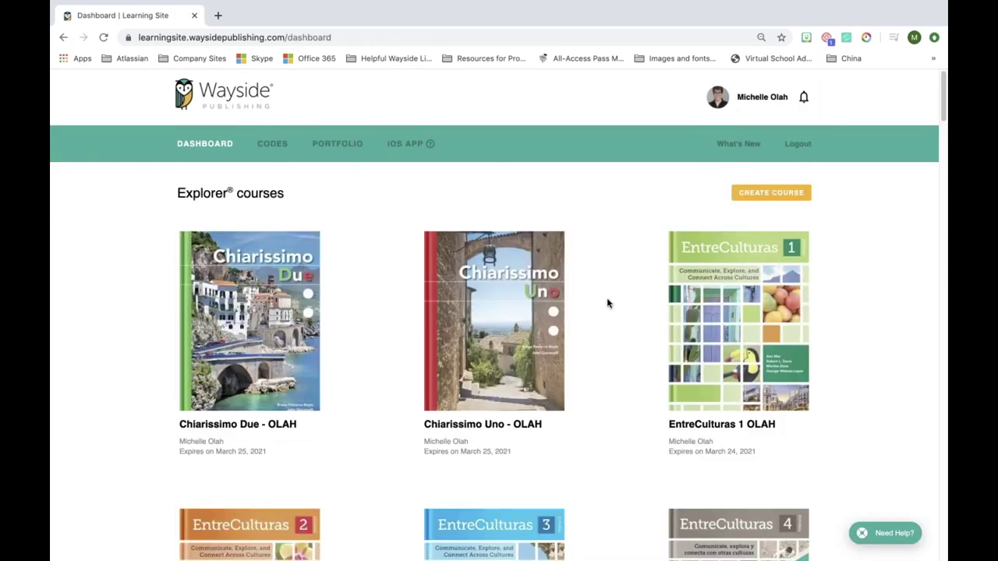
pyautogui.scroll(-2, 608, 303)
pyautogui.click(250, 468)
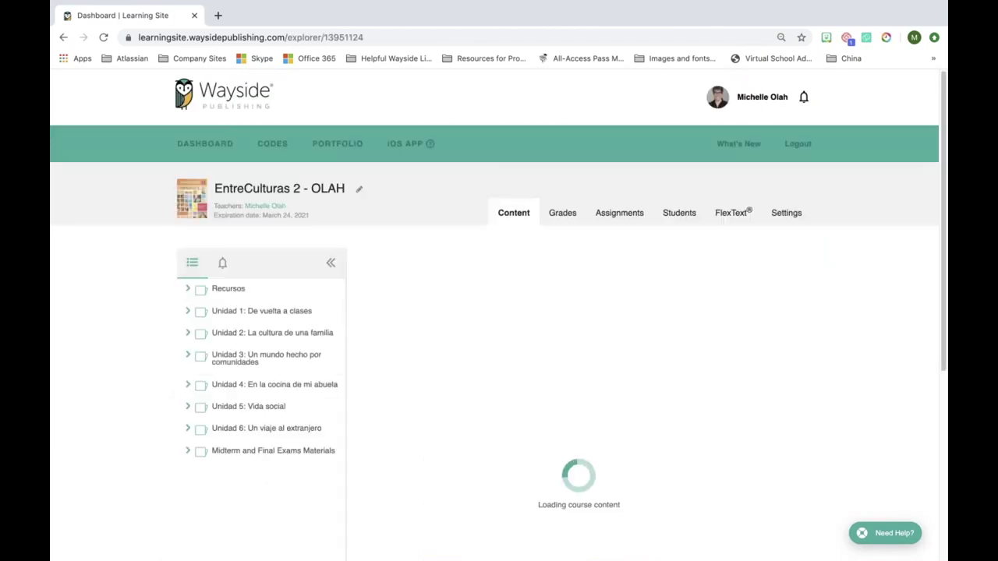
# Open the course's Classroom Forum and go to the Add Comment editor below the last post.
pyautogui.scroll(-3, 413, 422)
pyautogui.click(413, 421)
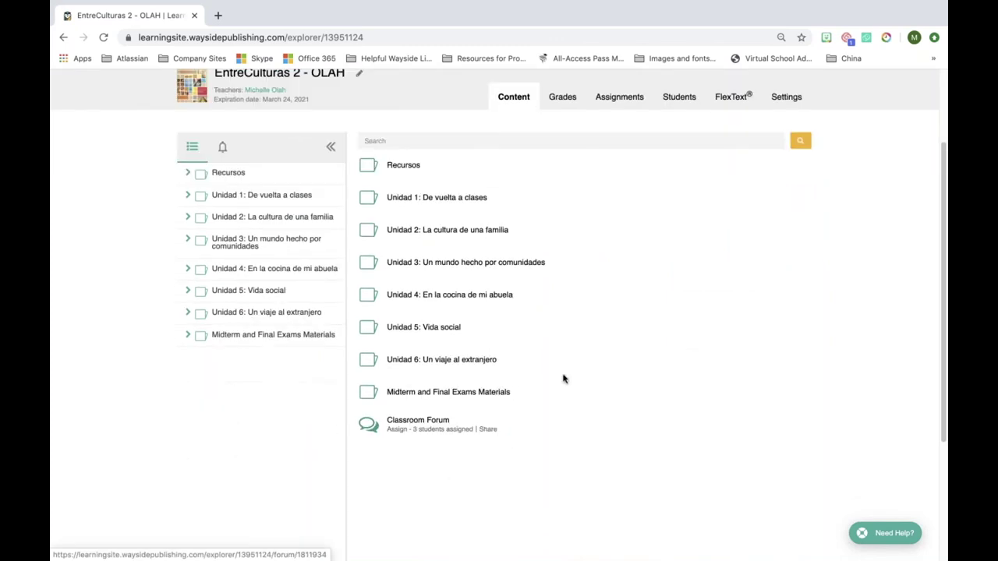
pyautogui.scroll(-1, 687, 375)
pyautogui.scroll(-20, 687, 375)
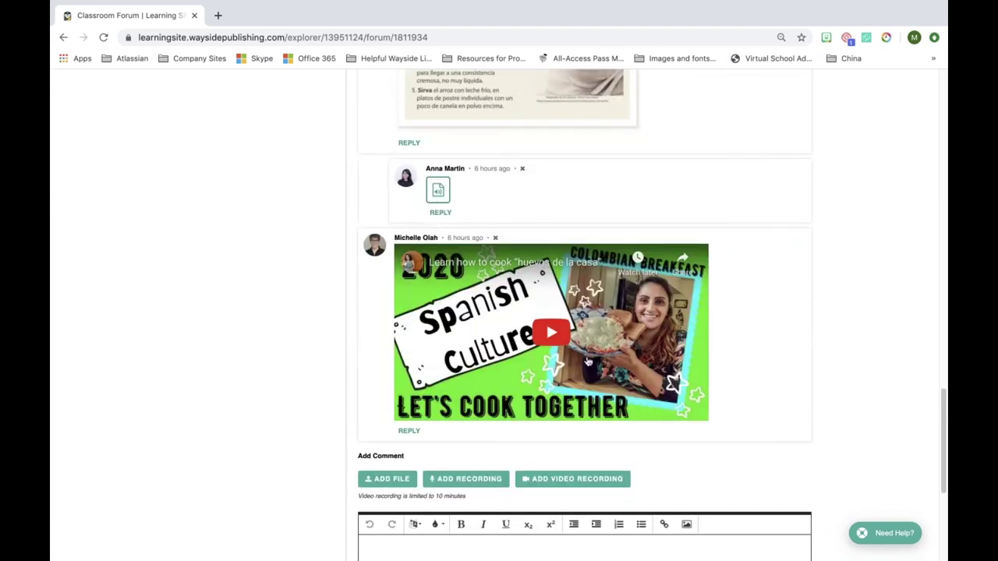
pyautogui.scroll(-3, 593, 458)
pyautogui.scroll(-1, 592, 458)
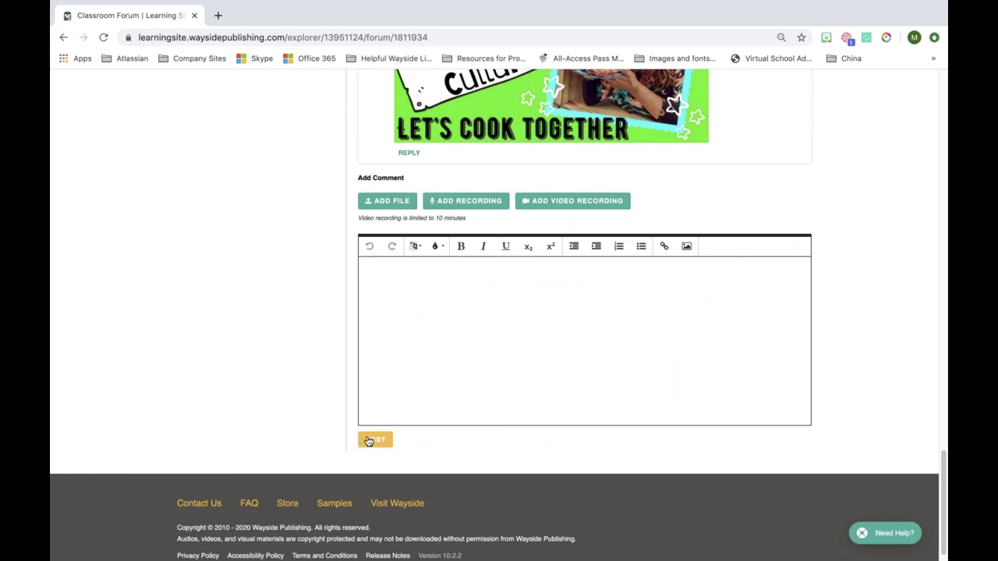
# Open the YouTube video "Arroz con leche | CubaLlama" in a new browser tab and pause its playback.
pyautogui.click(217, 16)
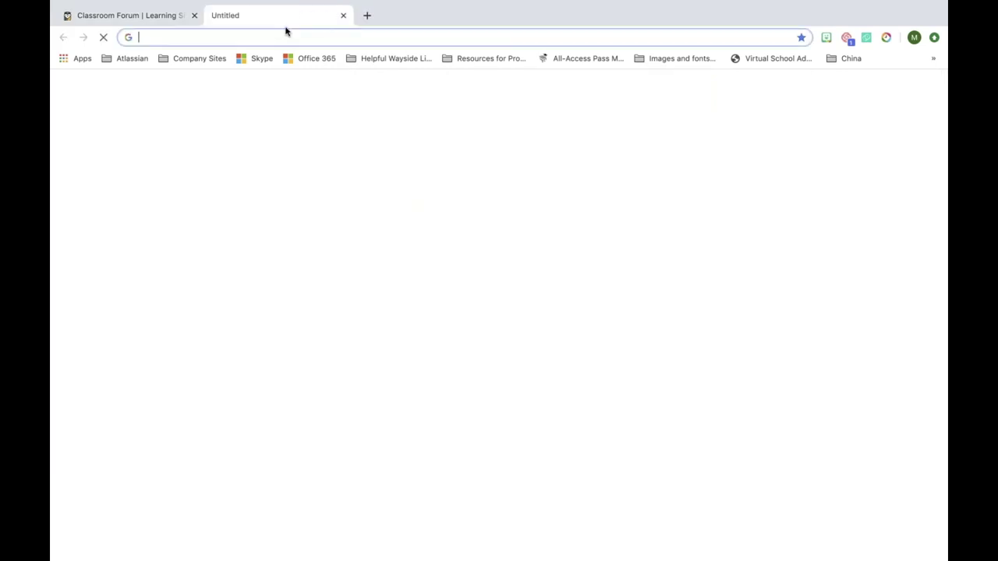
pyautogui.write('you')
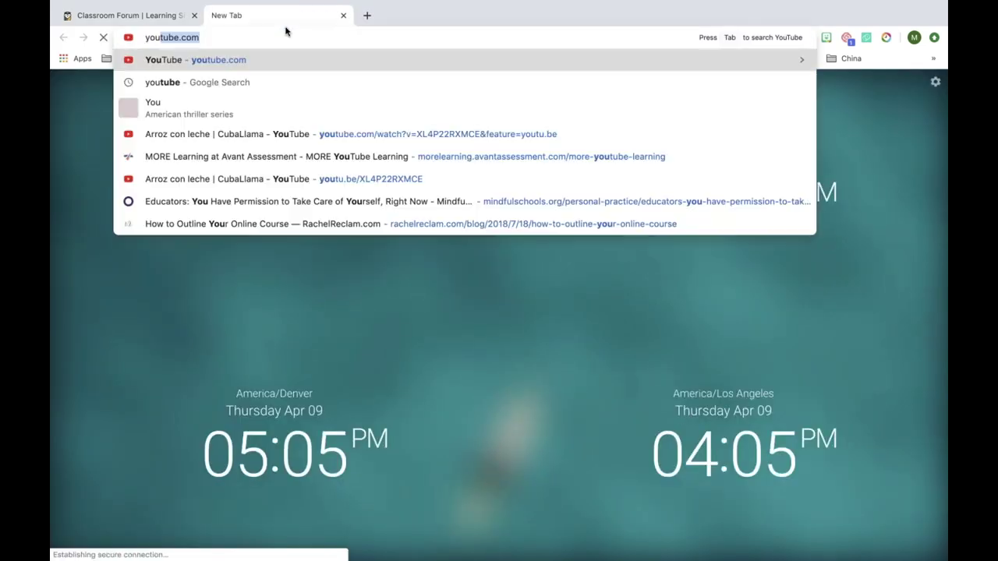
pyautogui.write('t')
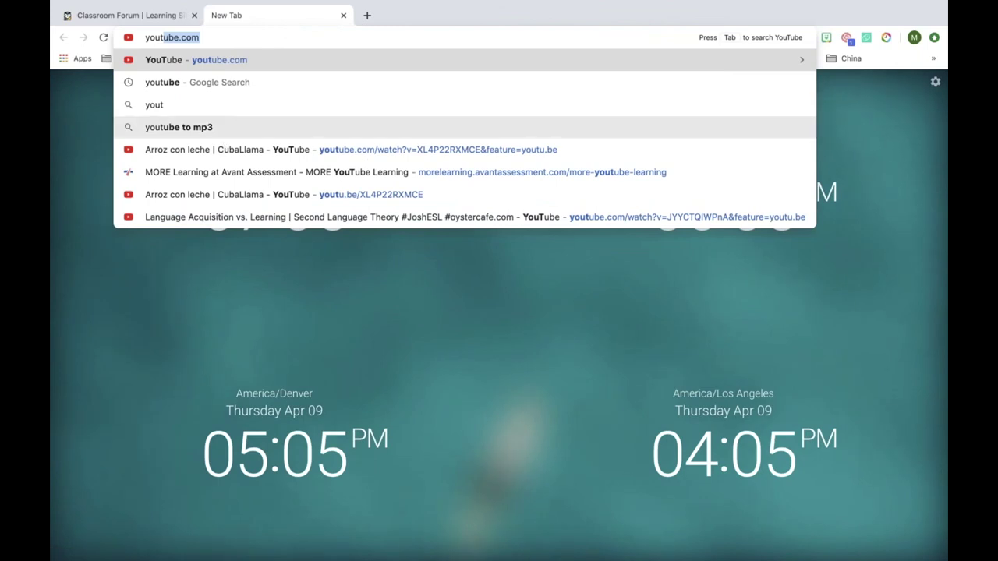
pyautogui.click(437, 148)
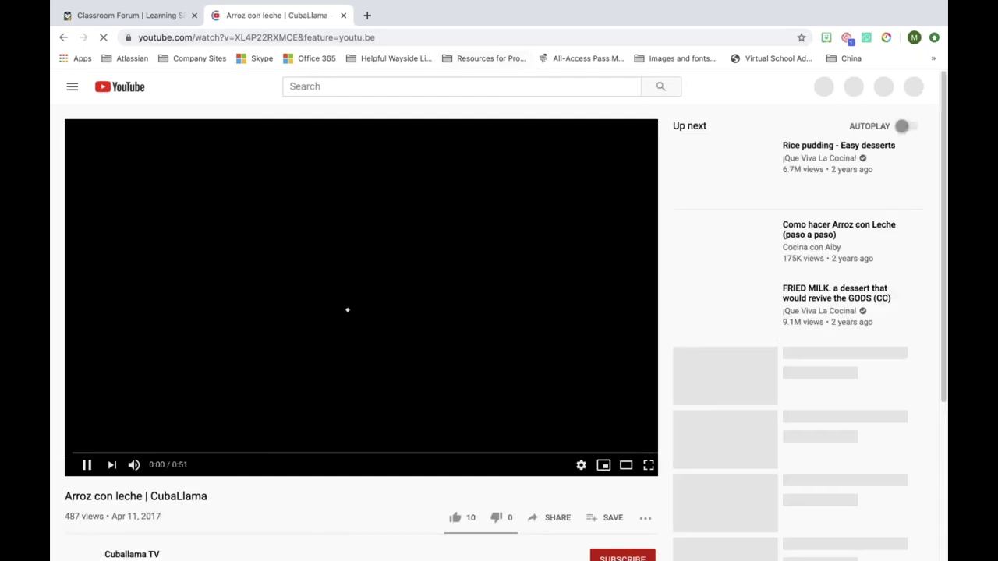
pyautogui.scroll(-1, 304, 295)
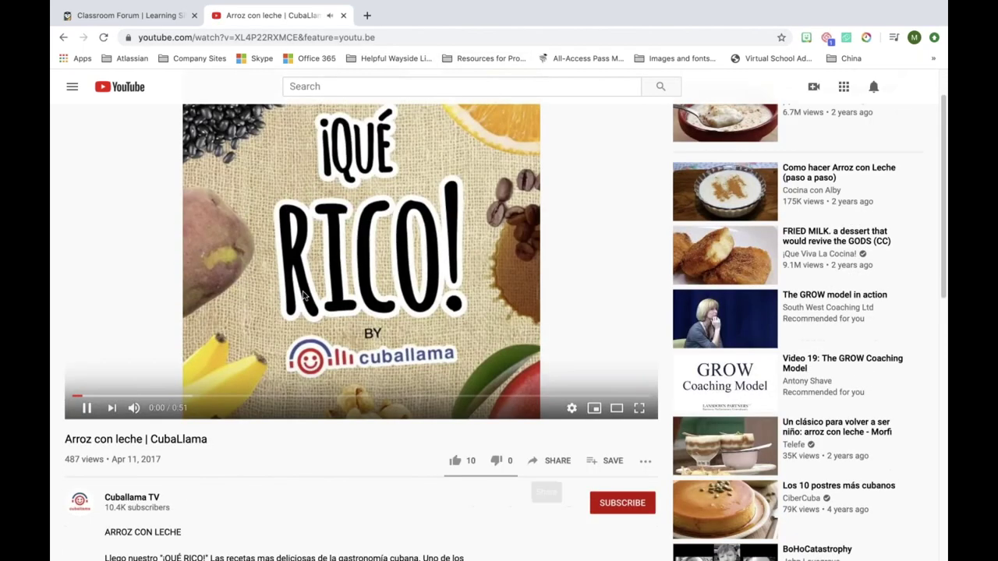
pyautogui.click(87, 407)
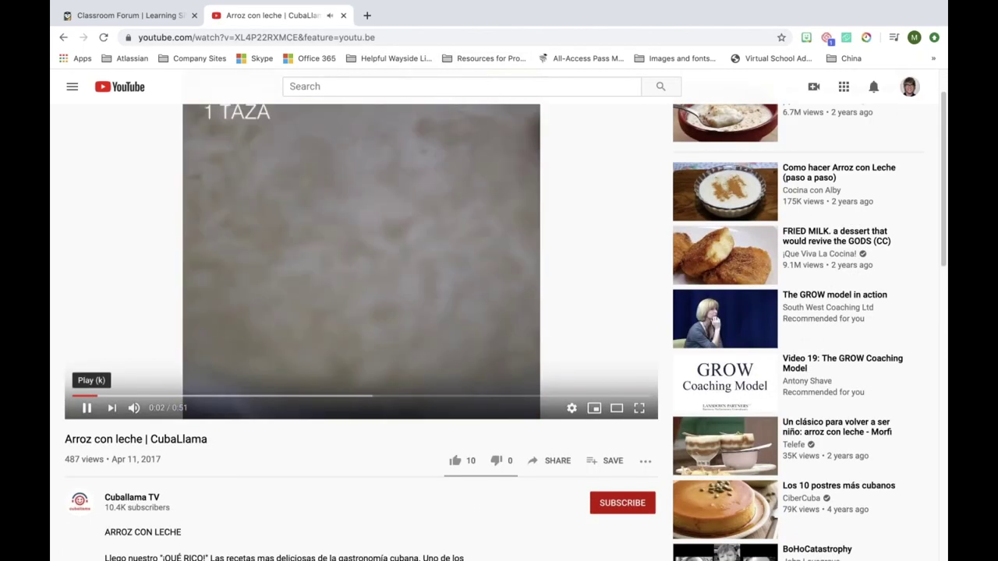
# Copy the iframe embed code for the Arroz con leche video from its sharing options.
pyautogui.click(552, 460)
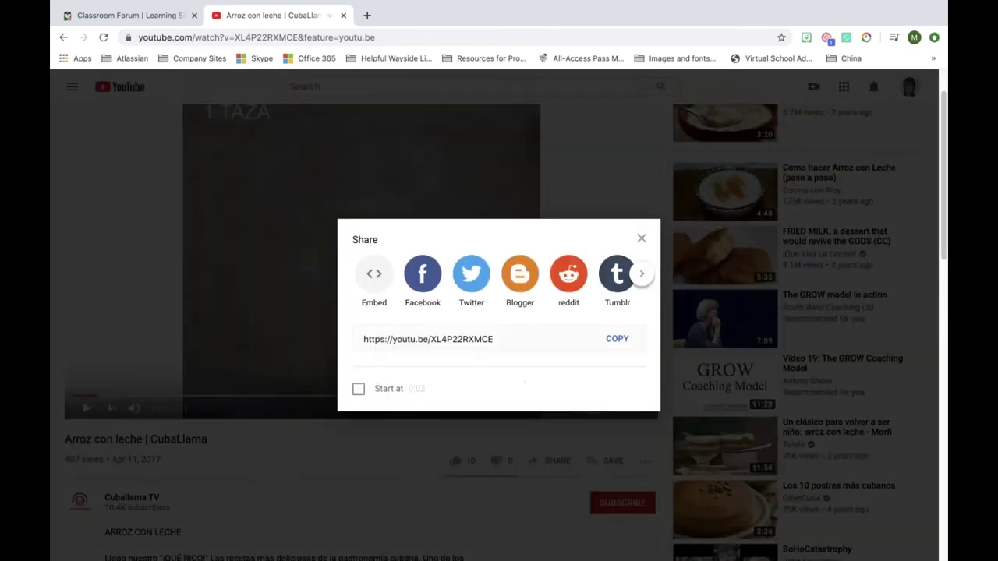
pyautogui.click(375, 275)
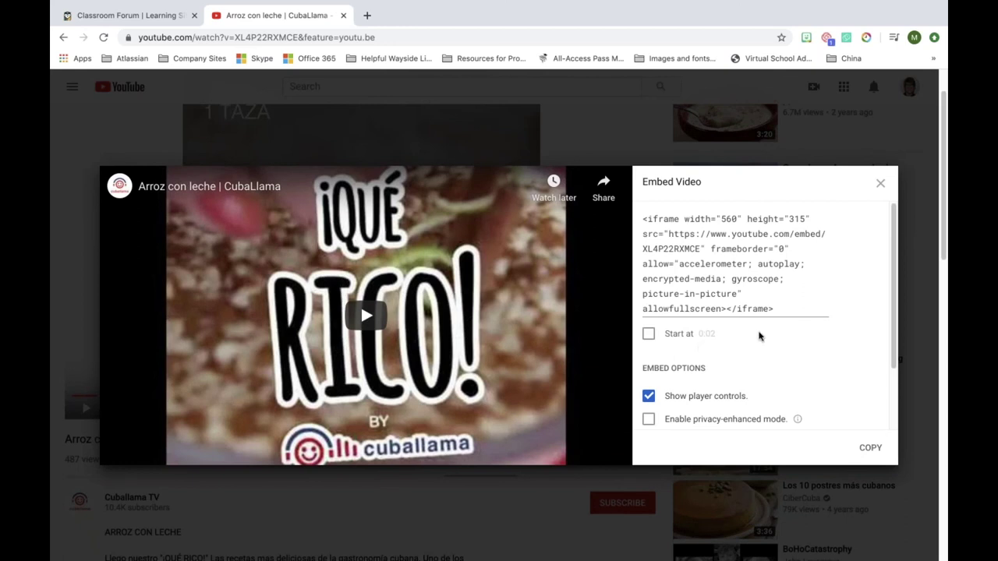
pyautogui.click(871, 448)
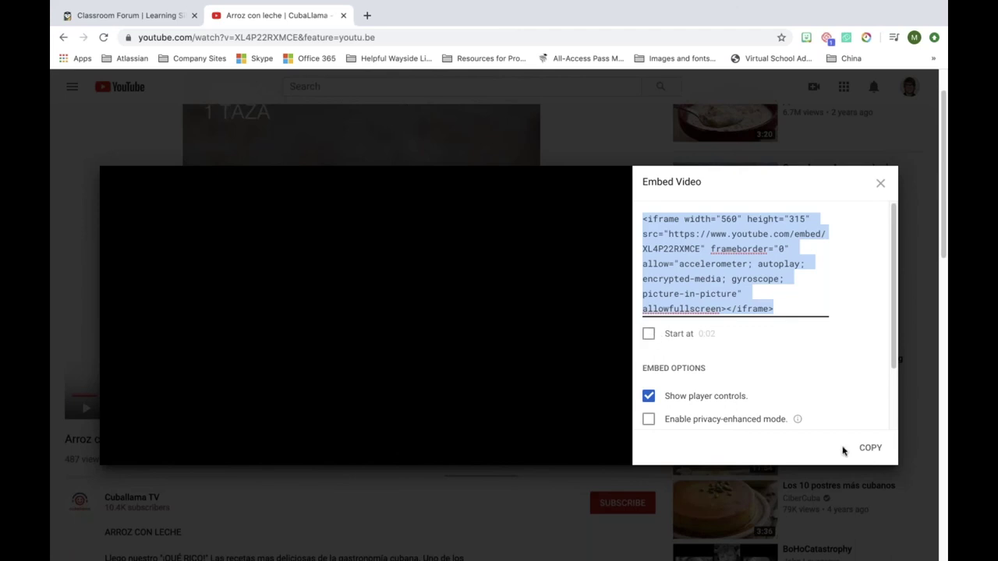
# Paste the copied Arroz con leche embed code into the Classroom Forum's Add Comment editor and post it.
pyautogui.click(875, 449)
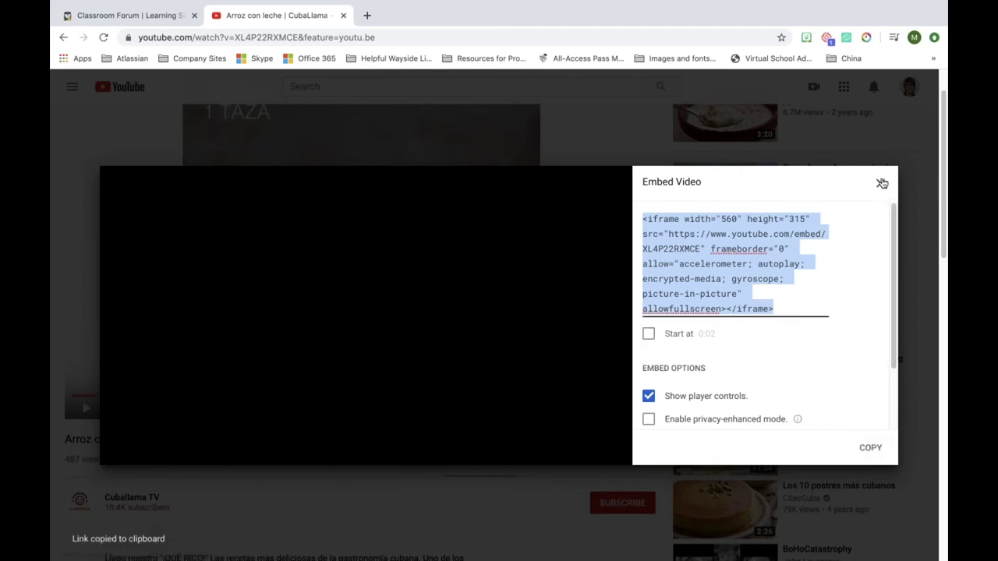
pyautogui.click(126, 15)
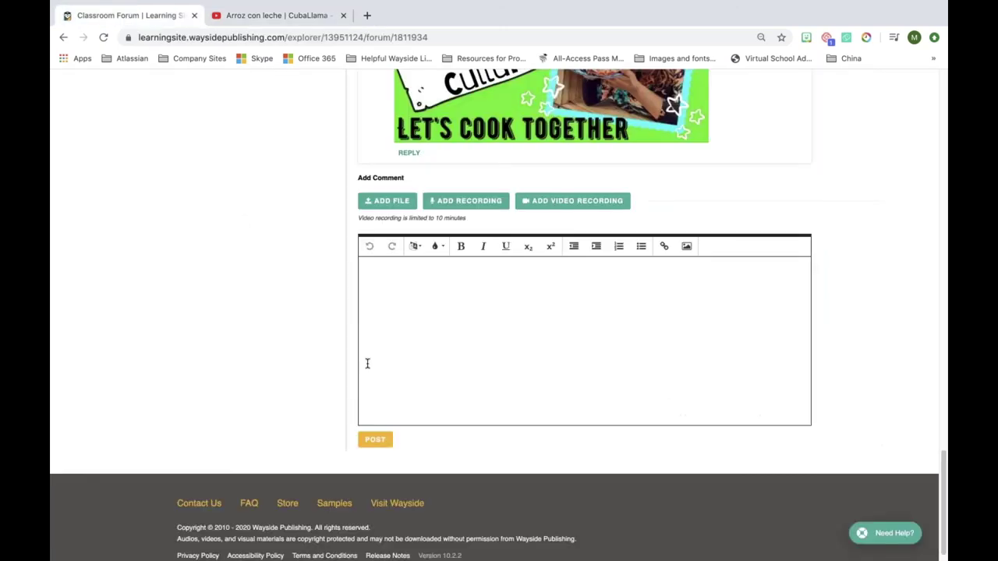
pyautogui.rightClick(377, 285)
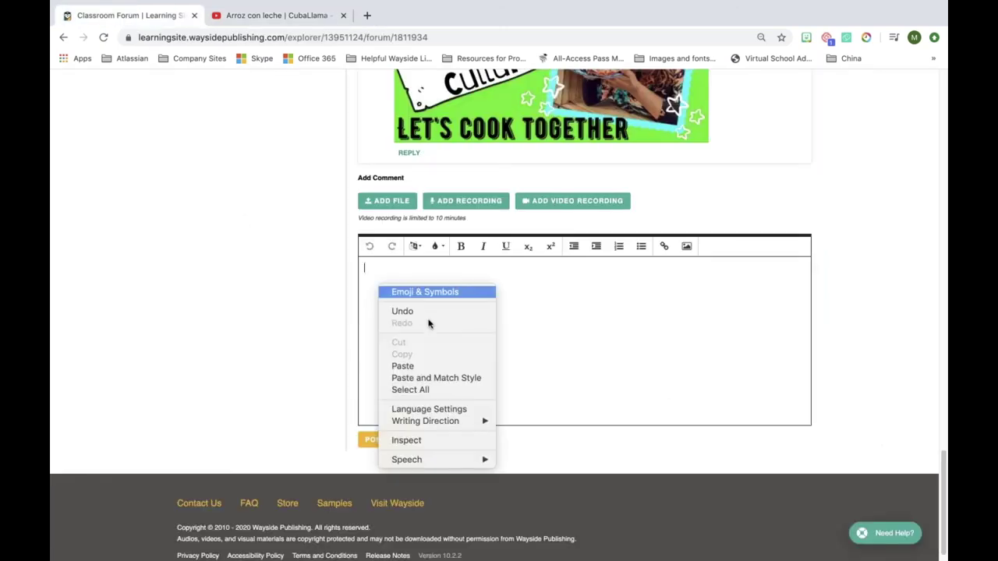
pyautogui.click(419, 367)
pyautogui.click(379, 441)
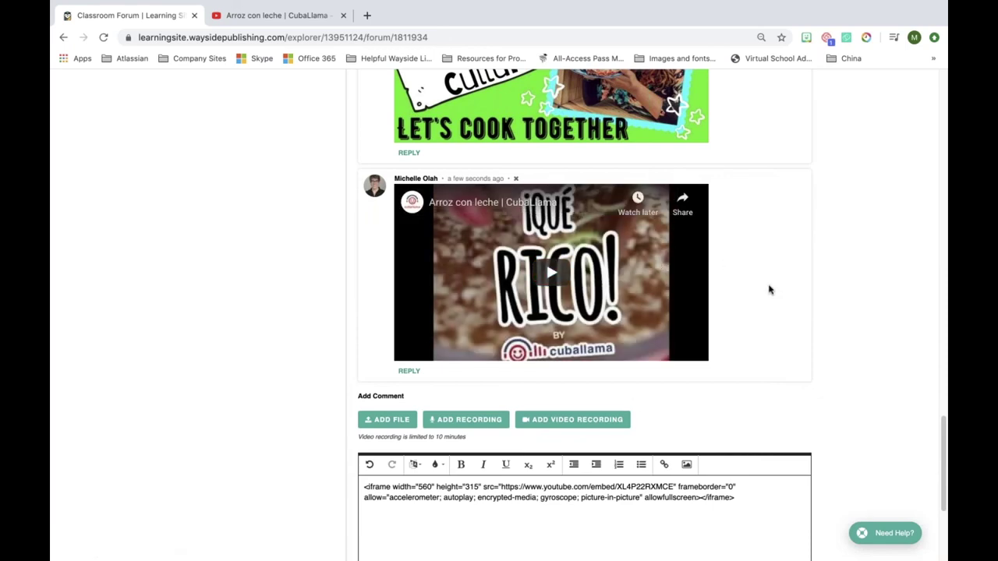
pyautogui.scroll(-1, 769, 289)
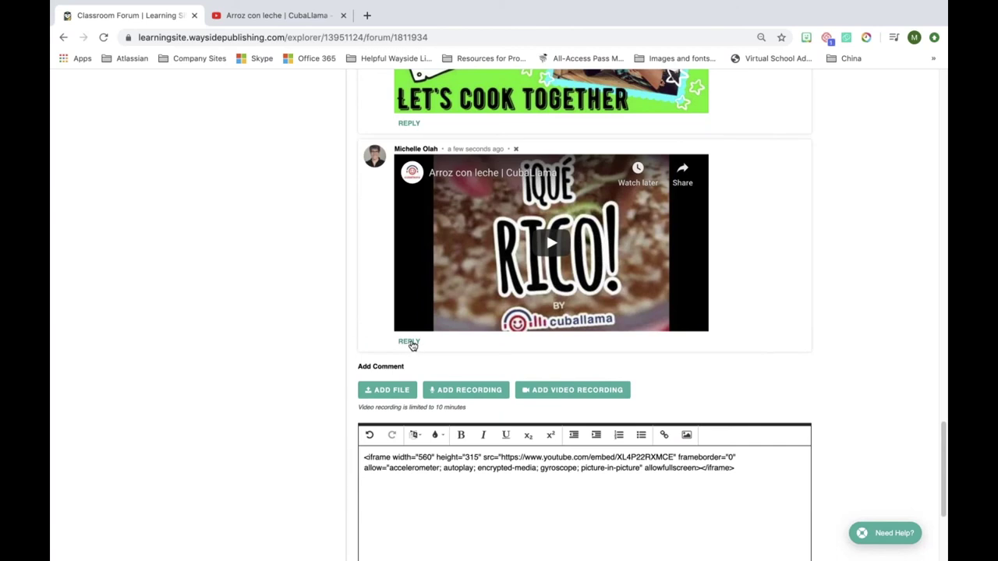
pyautogui.scroll(1, 740, 338)
pyautogui.scroll(5, 739, 338)
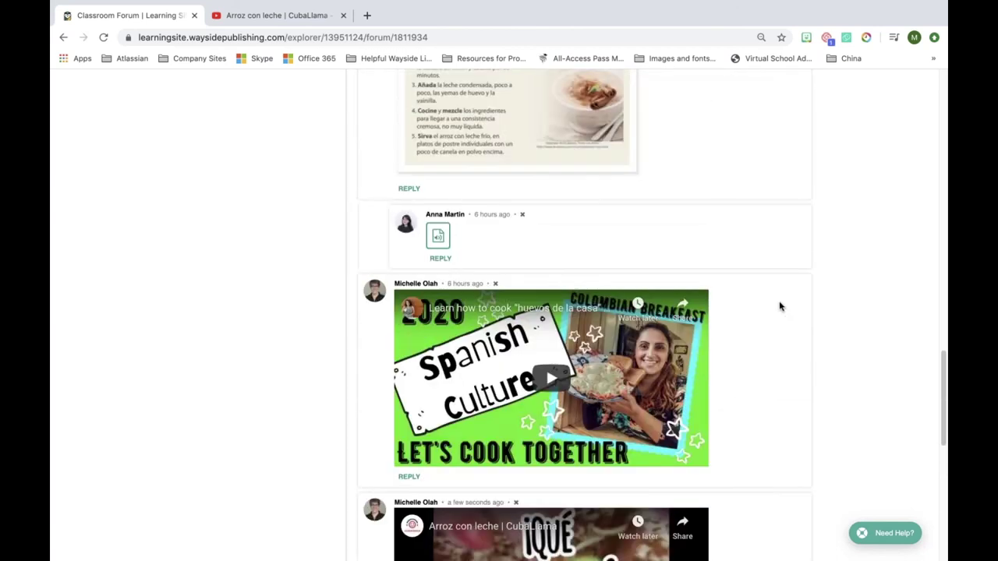
# Browse the Desktop for a file to attach to the new comment, and leave without choosing one.
pyautogui.scroll(-8, 776, 300)
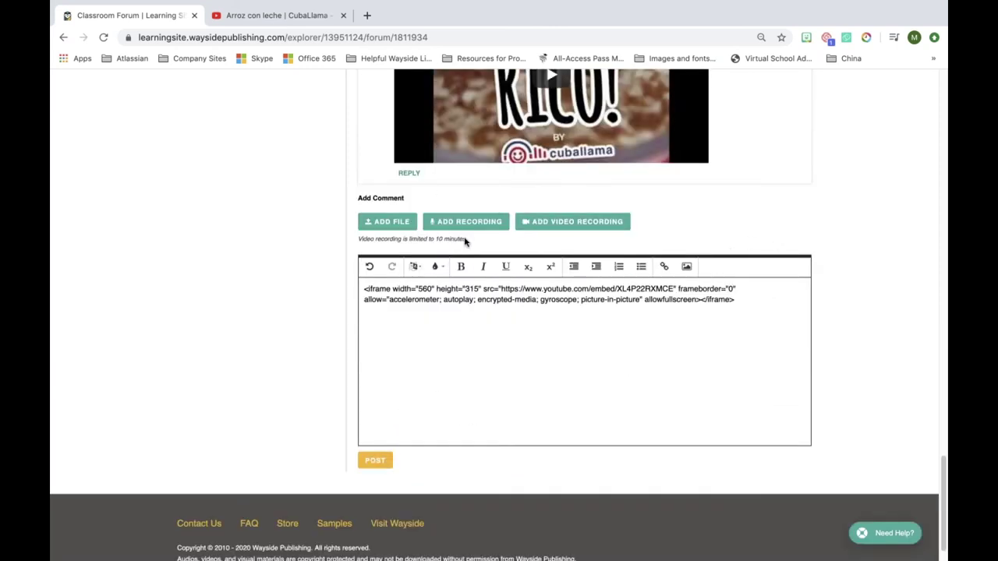
pyautogui.click(394, 226)
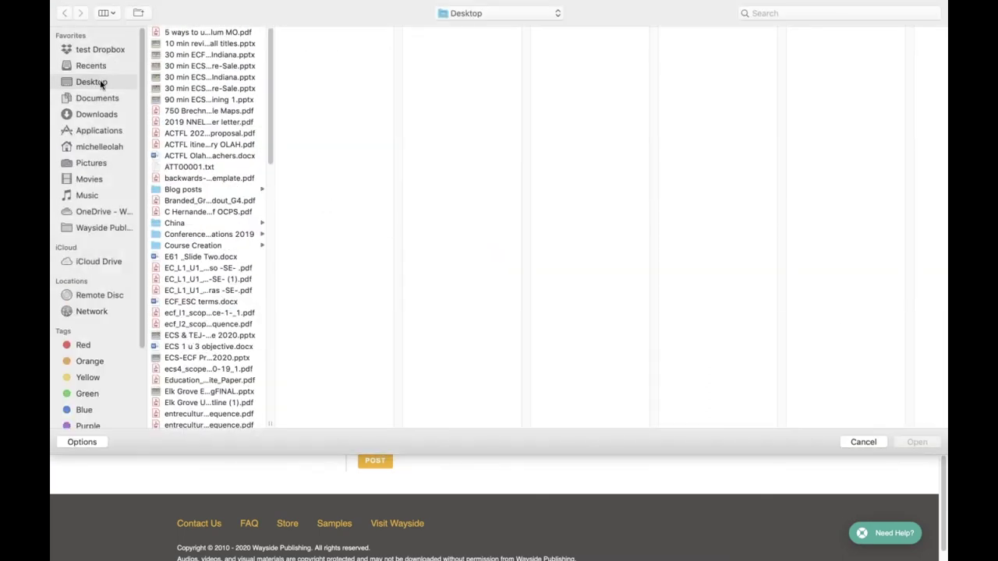
pyautogui.click(863, 442)
# Turn on the camera preview for a video recording in the comment, and post the Arroz con leche embed code again.
pyautogui.click(432, 337)
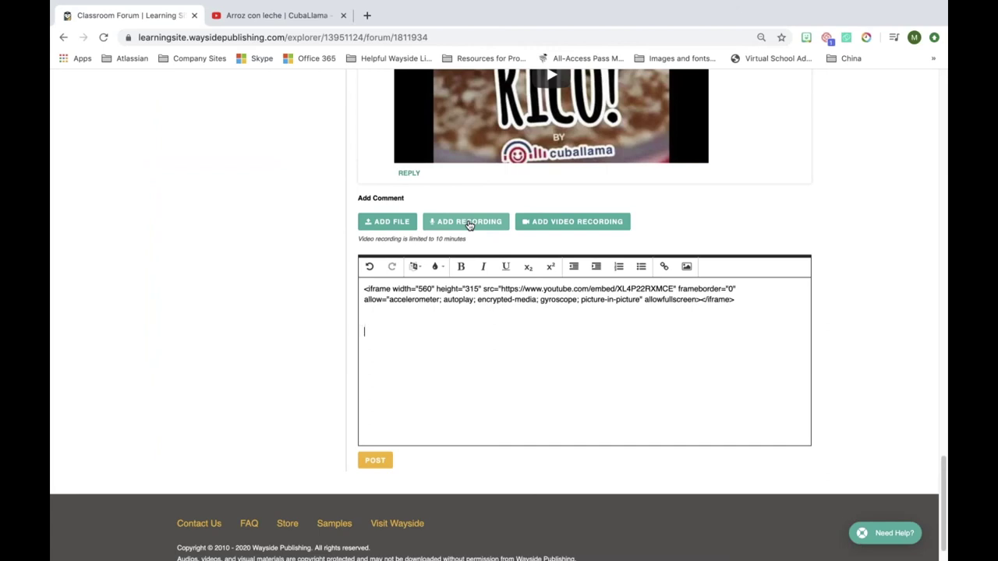
pyautogui.click(573, 223)
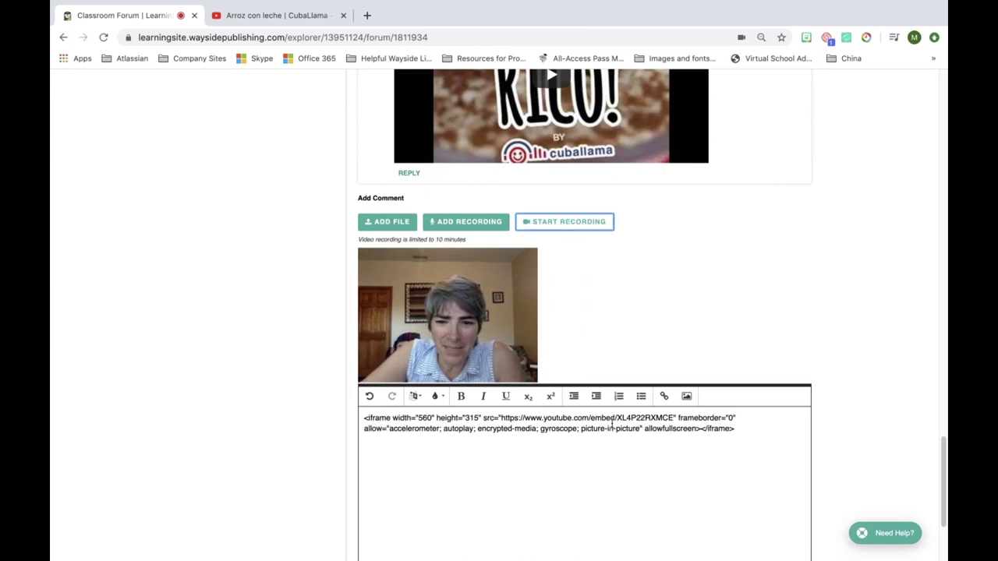
pyautogui.scroll(-3, 611, 421)
pyautogui.scroll(-2, 609, 425)
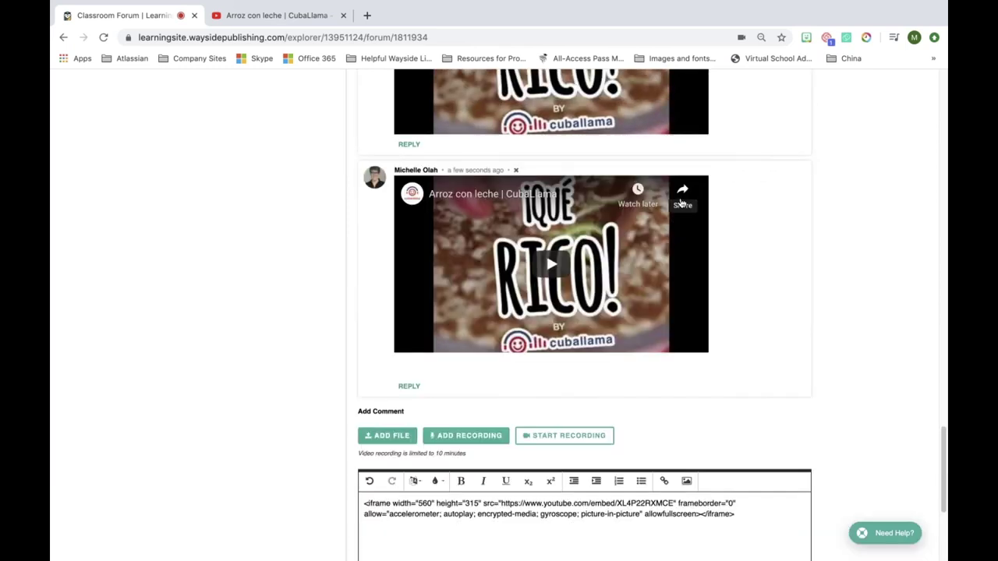
pyautogui.scroll(2, 583, 311)
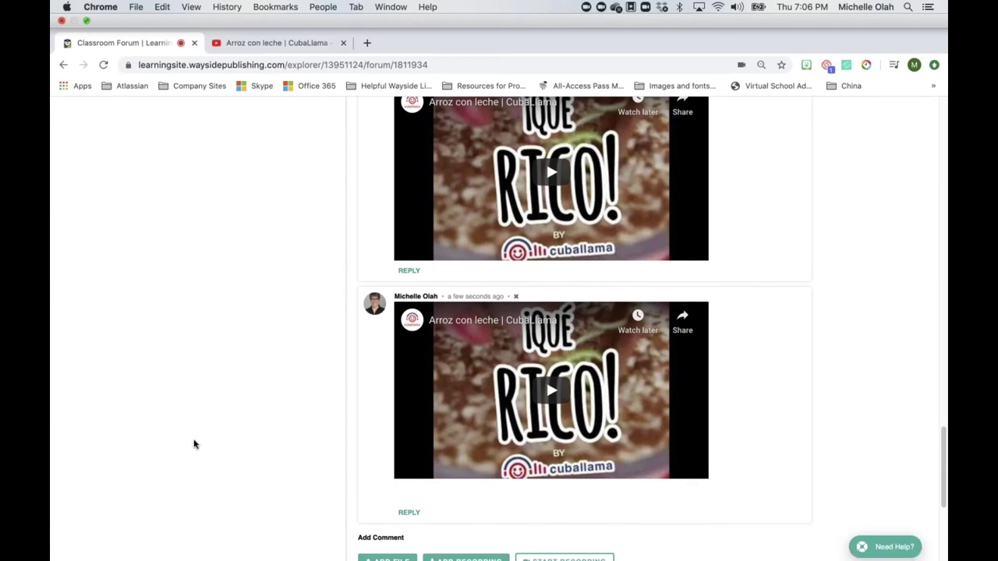
# Switch to the full-screen incognito browser window that shows the student's EntreCulturas 2 assignments calendar.
pyautogui.click(87, 20)
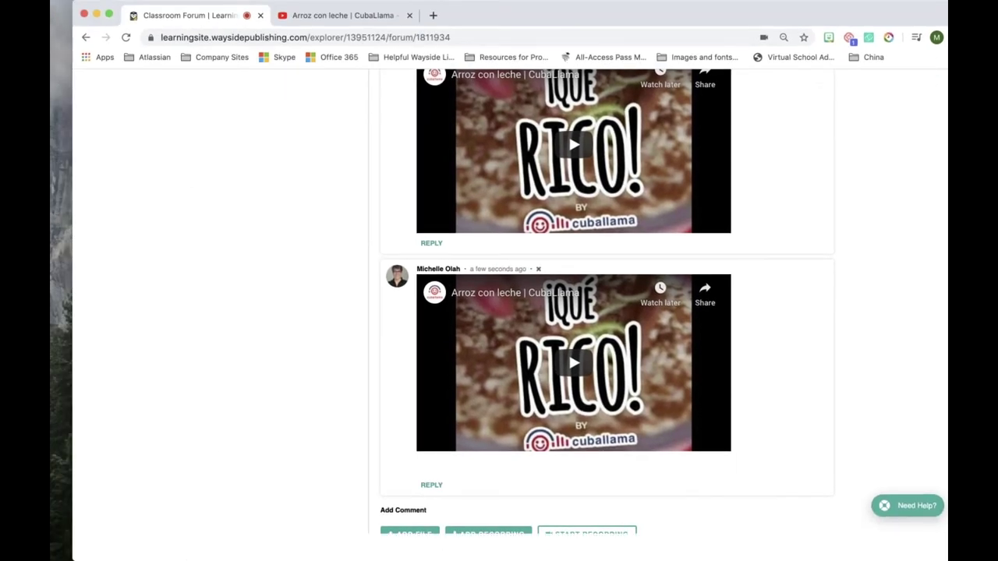
pyautogui.click(108, 14)
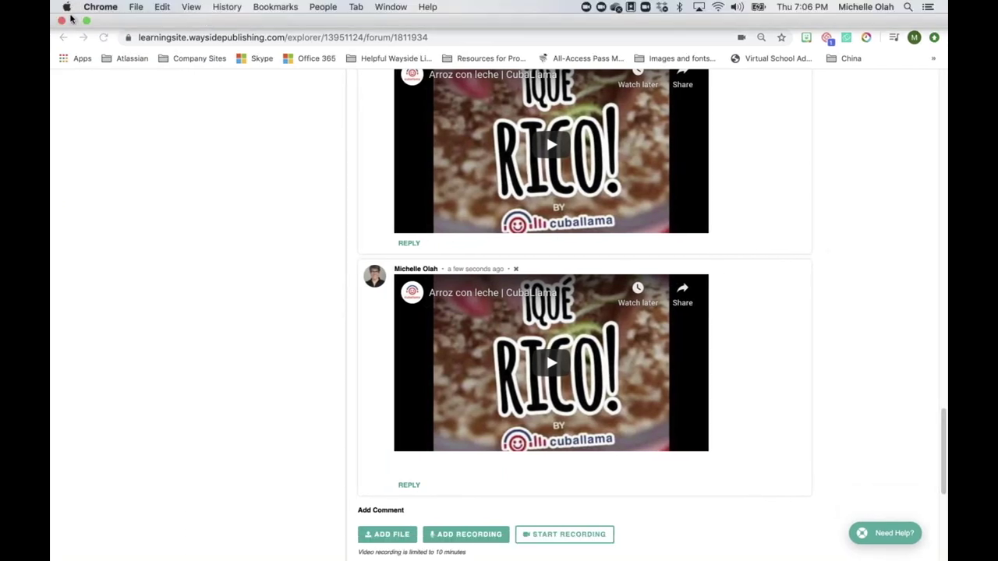
pyautogui.hotkey('ctrl', 'Left')
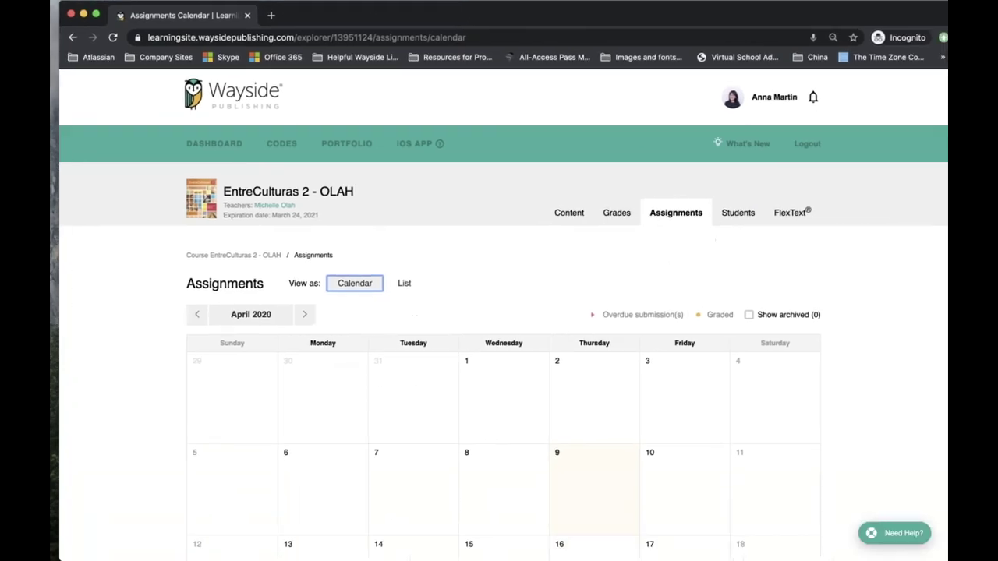
pyautogui.hotkey('ctrl', 'Left')
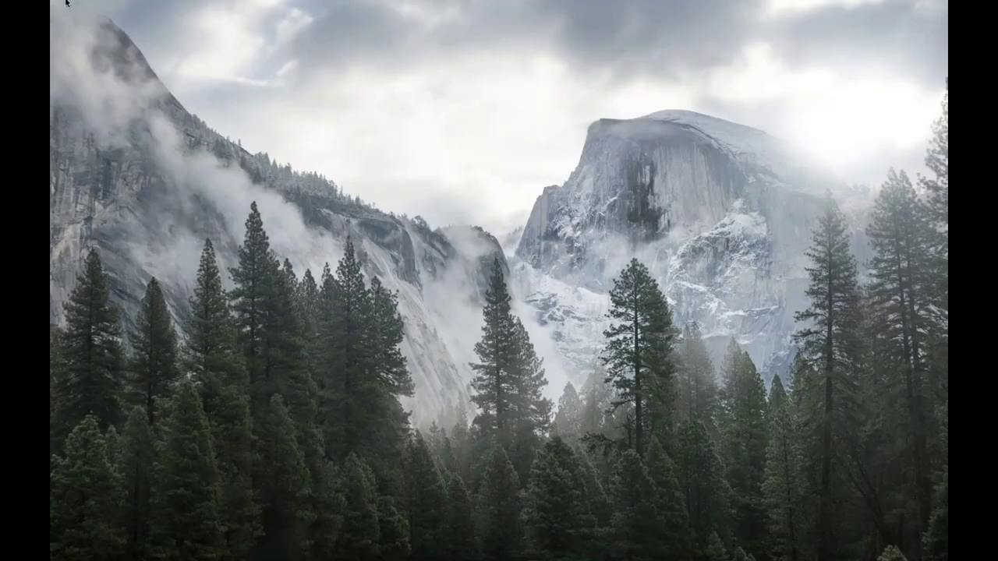
pyautogui.hotkey('ctrl', 'Right')
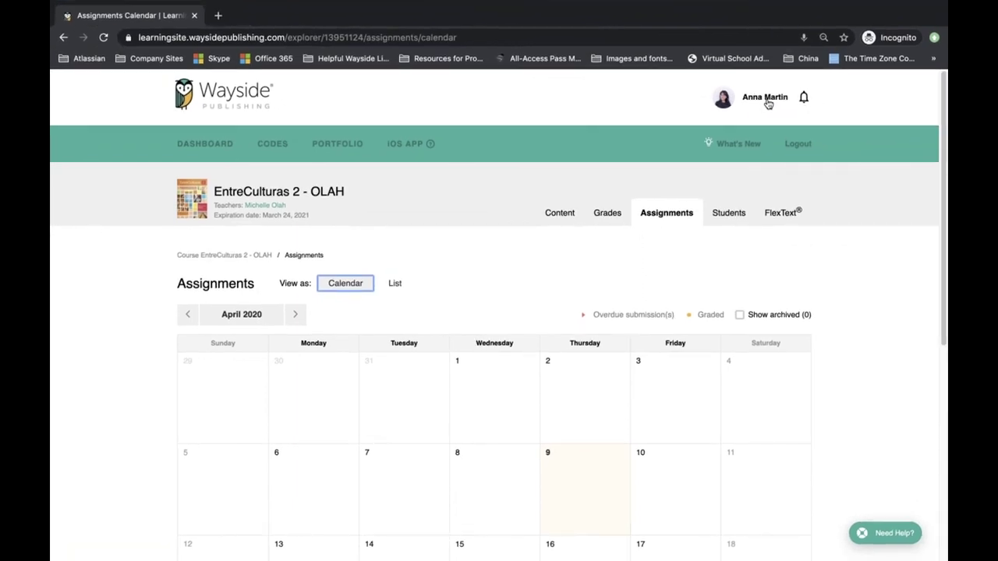
# Go to the EntreCulturas 2 course content in the student account and open its Classroom Forum.
pyautogui.scroll(-1, 769, 97)
pyautogui.scroll(-5, 760, 105)
pyautogui.scroll(3, 499, 156)
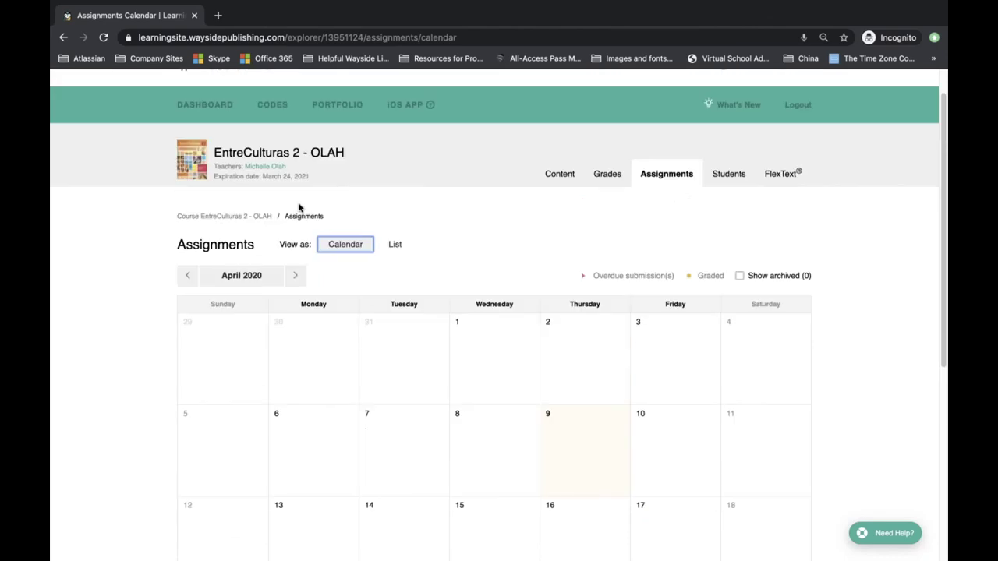
pyautogui.click(334, 162)
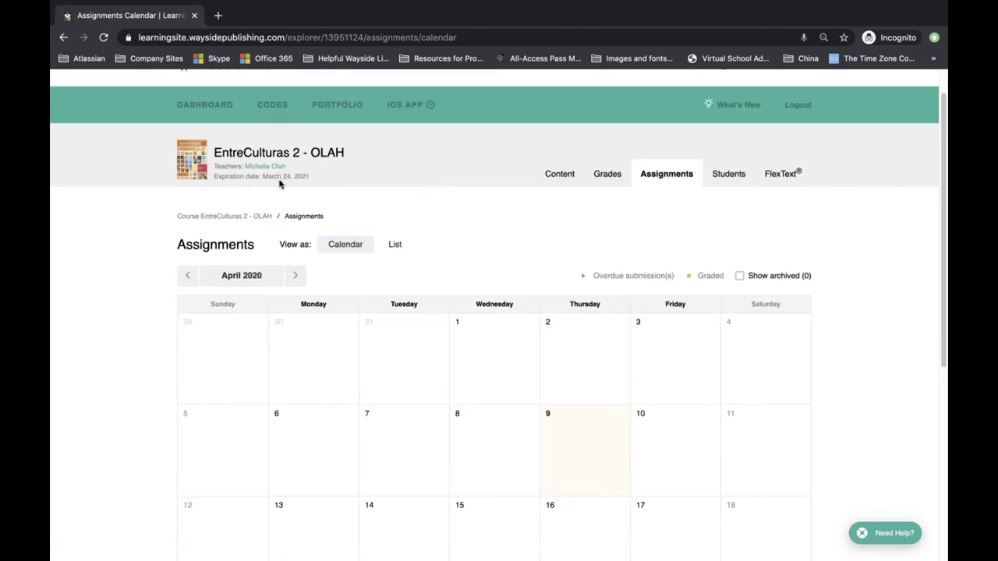
pyautogui.click(260, 159)
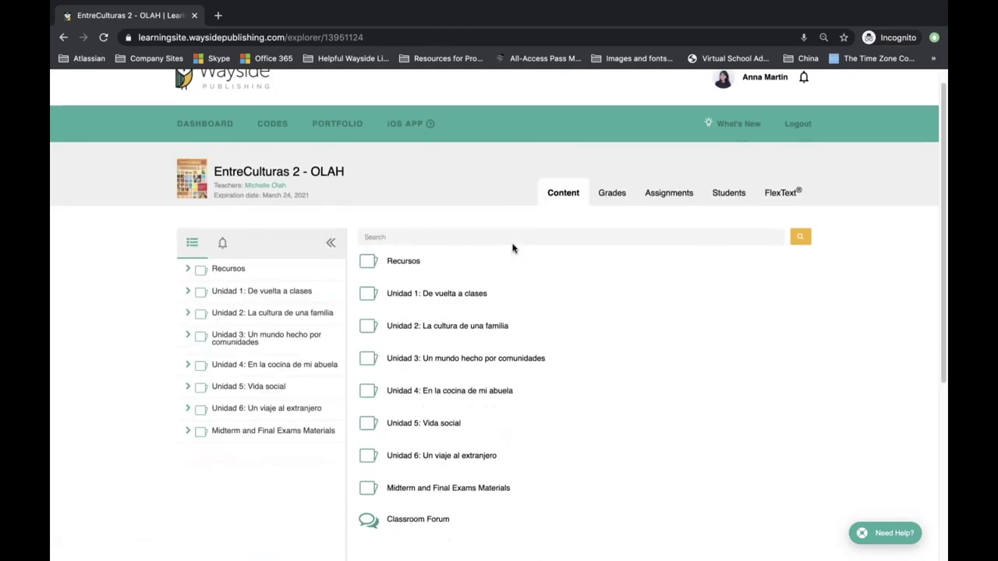
pyautogui.scroll(-3, 414, 329)
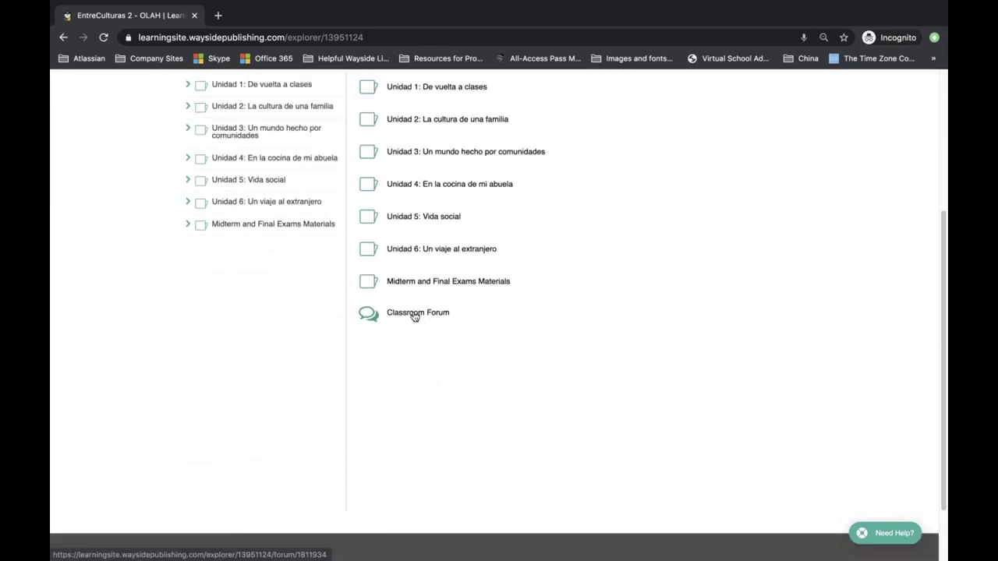
pyautogui.click(414, 314)
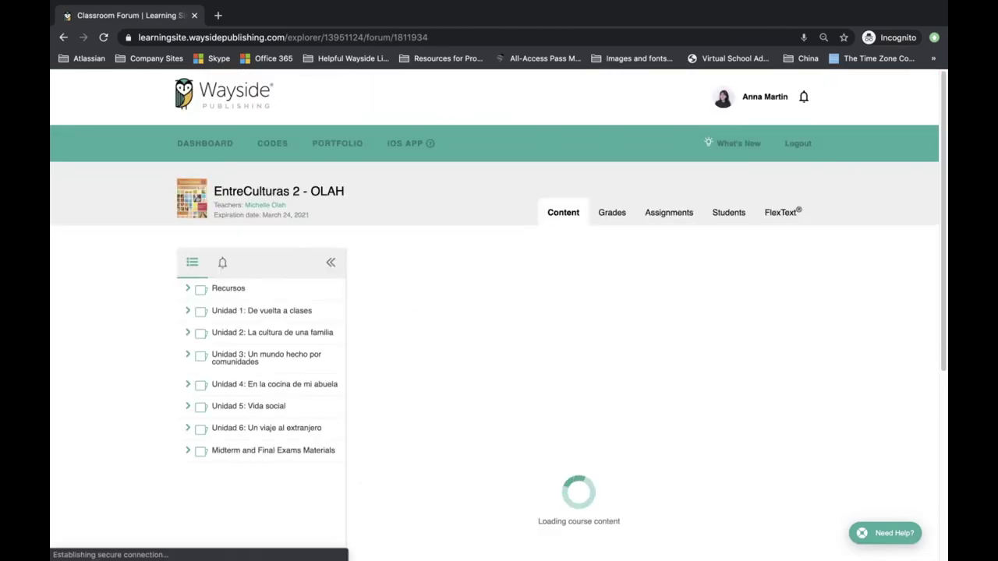
# Start a reply to the "Message #1 - Previewing lesson" post in the Classroom Forum.
pyautogui.scroll(-1, 494, 315)
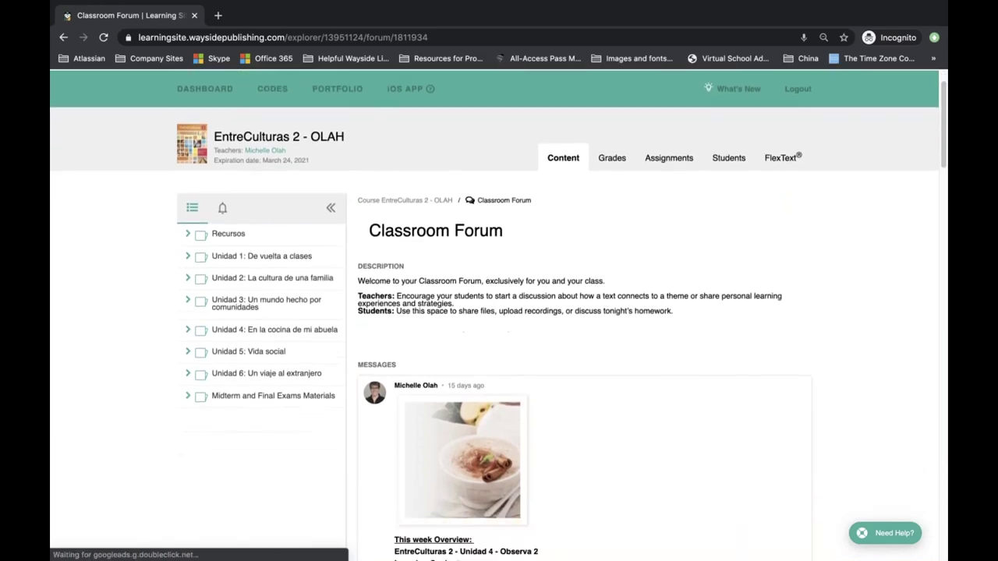
pyautogui.scroll(-5, 494, 315)
pyautogui.scroll(-6, 494, 315)
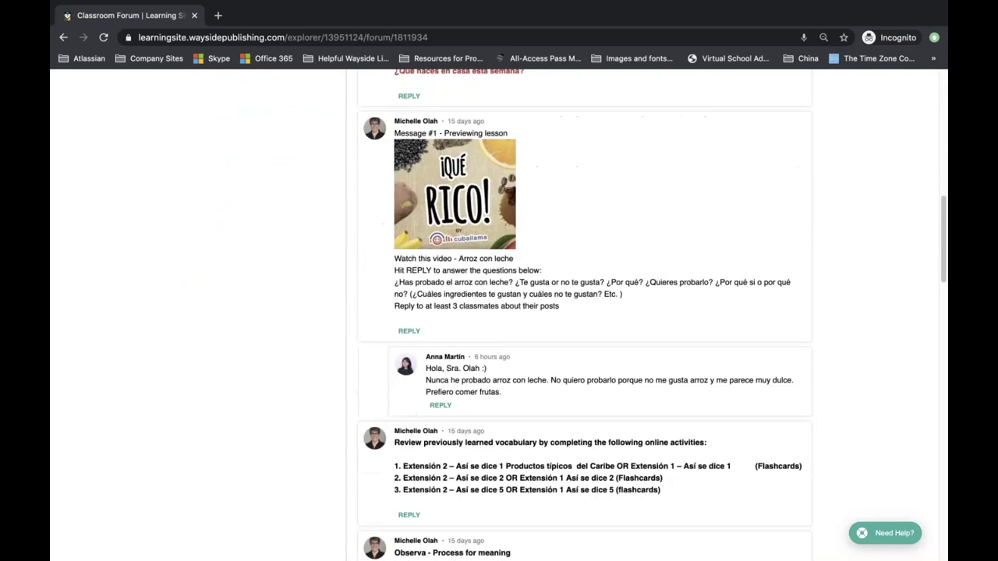
pyautogui.scroll(-1, 439, 243)
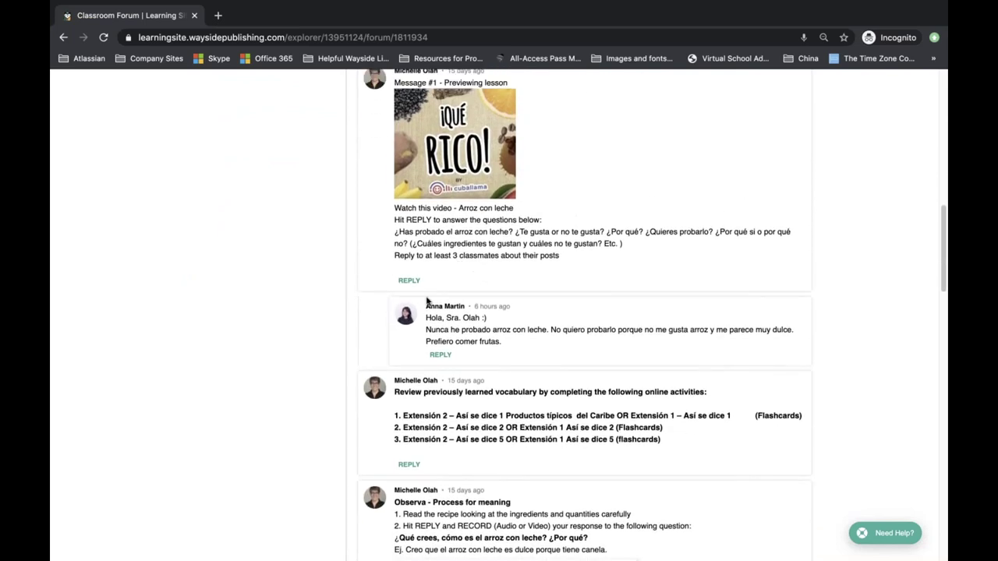
pyautogui.scroll(1, 421, 298)
pyautogui.click(412, 294)
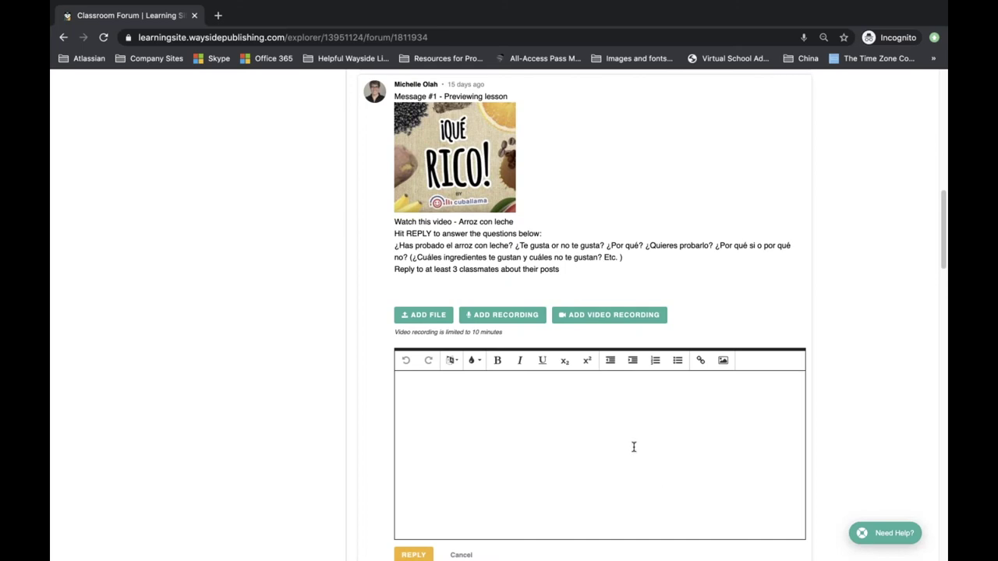
# Examine the teacher's posts and the student's replies in the Classroom Forum, from the recipe post back up to the forum description.
pyautogui.scroll(-6, 634, 446)
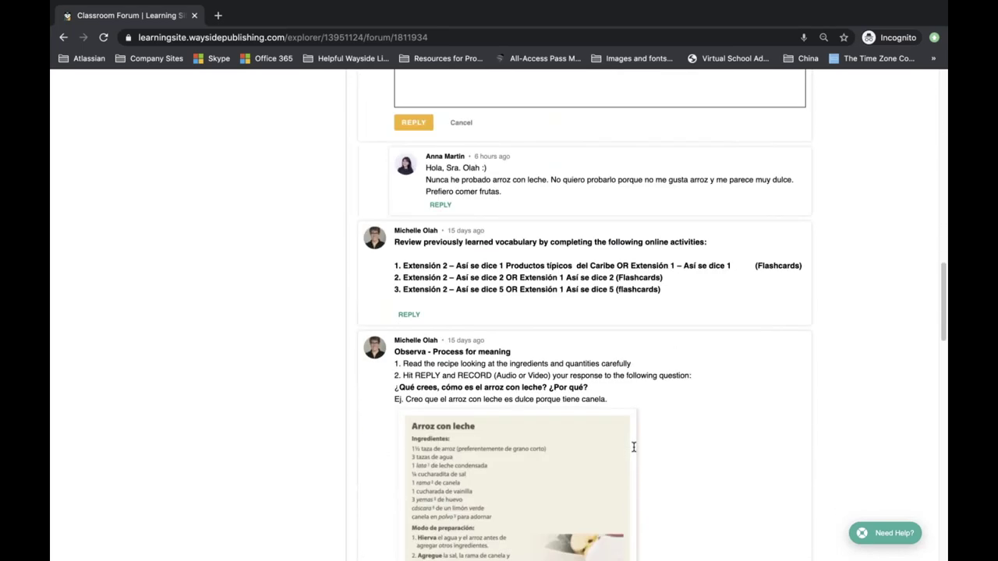
pyautogui.scroll(-4, 633, 446)
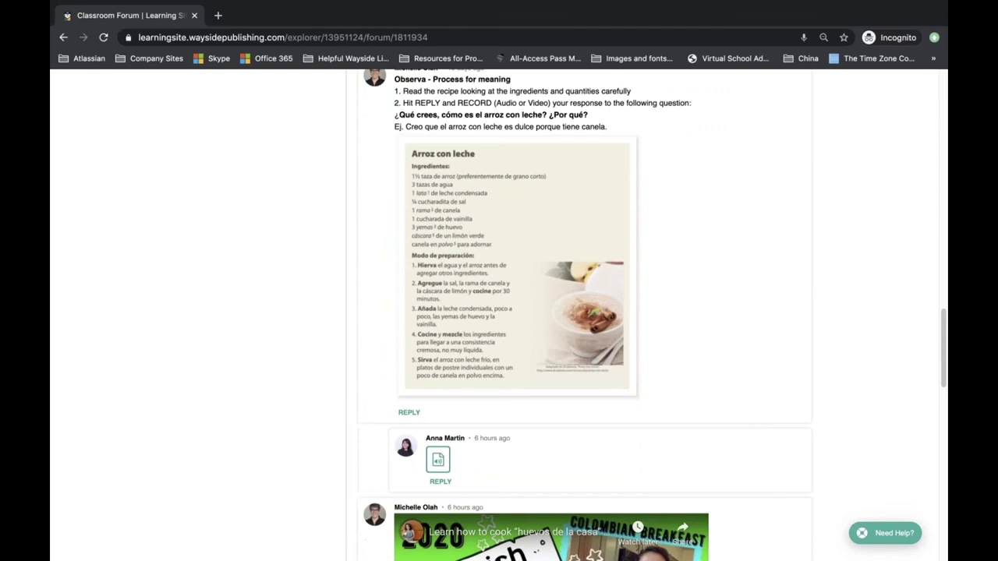
pyautogui.scroll(-1, 644, 382)
pyautogui.scroll(10, 644, 382)
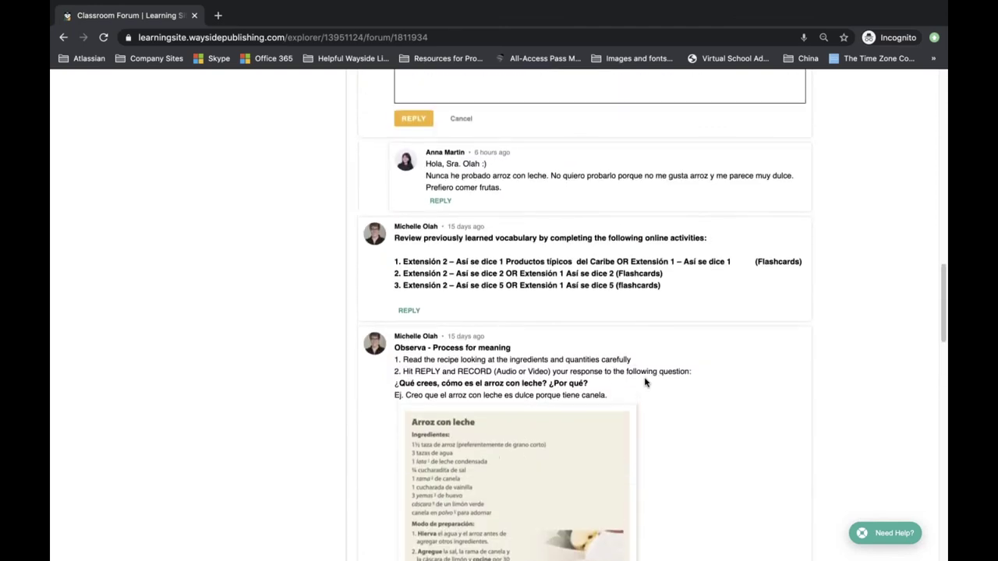
pyautogui.scroll(4, 646, 382)
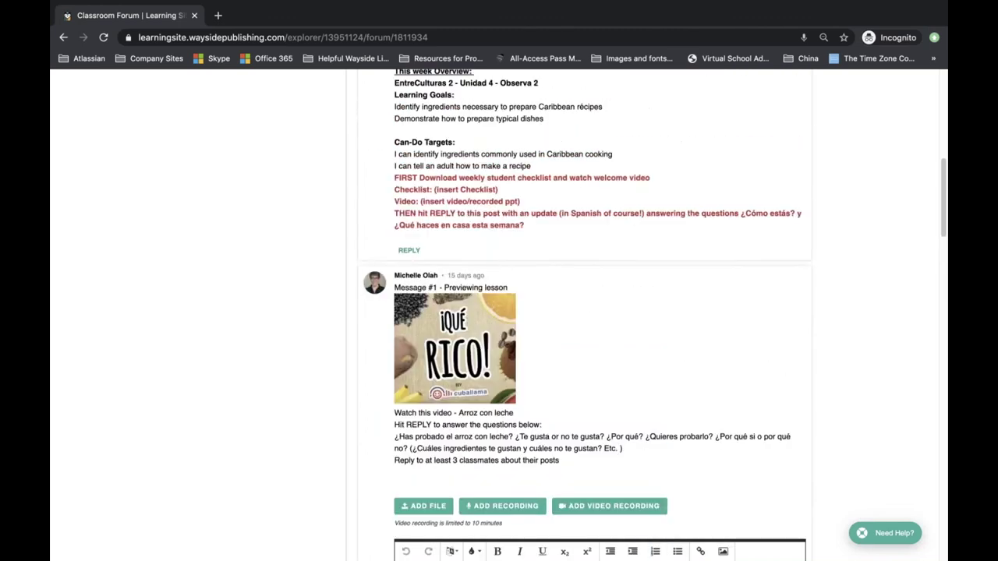
pyautogui.scroll(3, 646, 380)
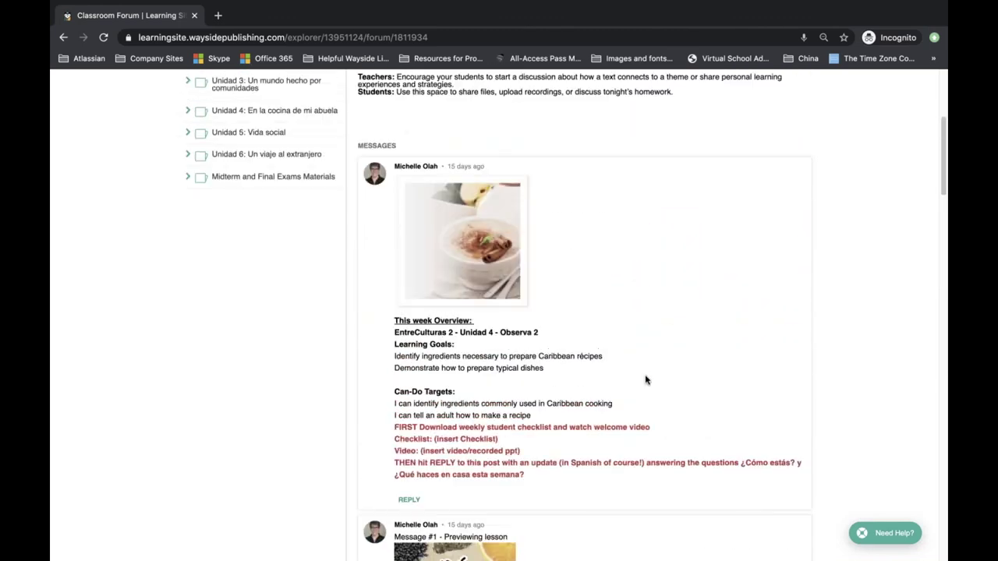
pyautogui.scroll(3, 646, 379)
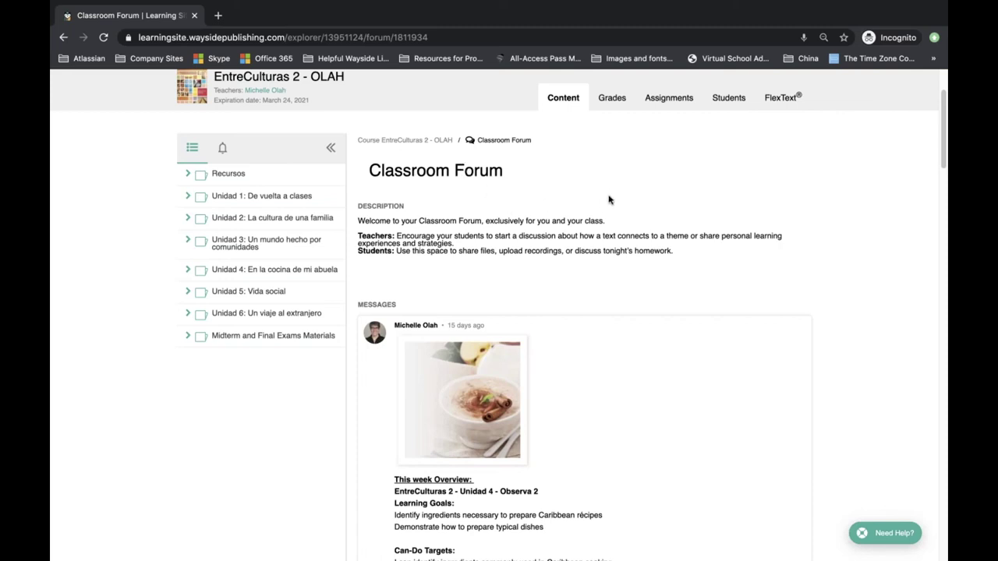
pyautogui.scroll(-1, 609, 200)
pyautogui.scroll(5, 608, 196)
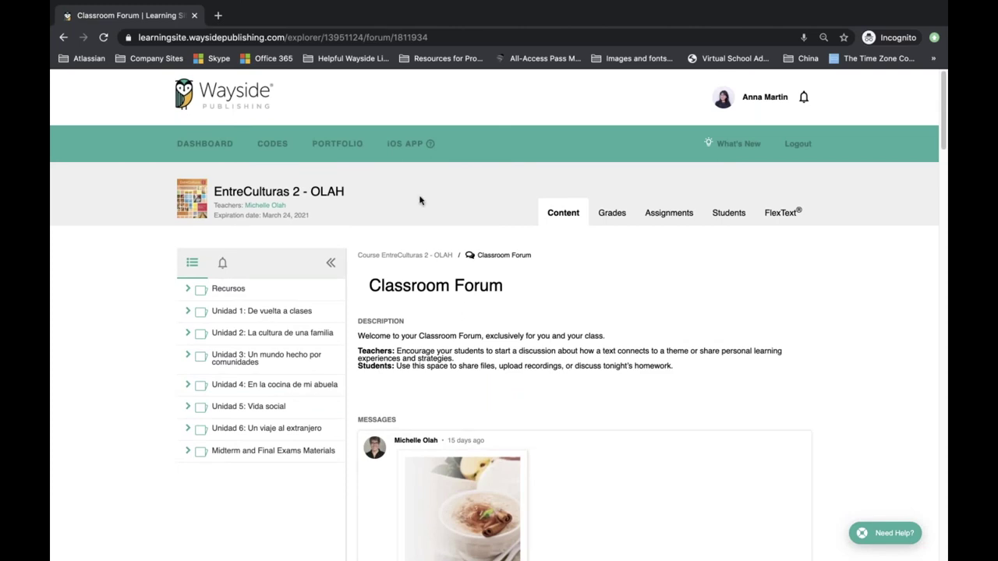
# Open the Wayside Publishing company website from the Company Sites bookmarks.
pyautogui.click(171, 59)
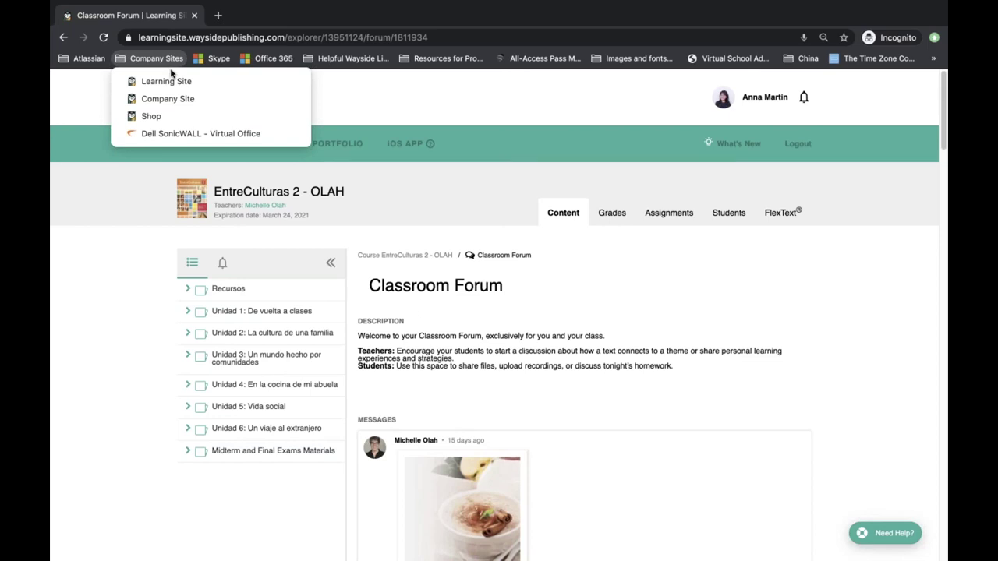
pyautogui.click(180, 99)
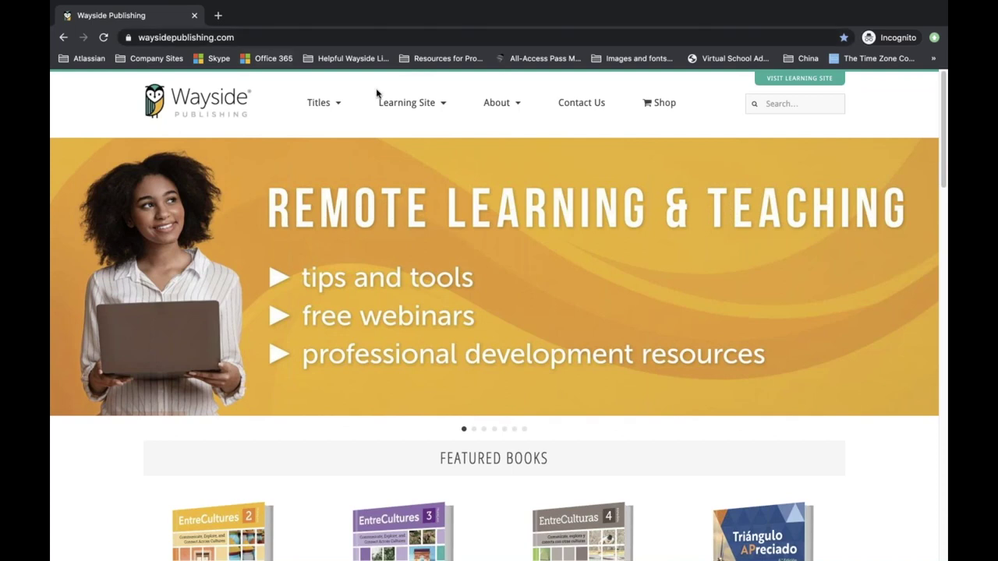
# Open the Remote Learning page of the Learning Site section and look over its free webinars and classroom downloads.
pyautogui.moveTo(441, 103)
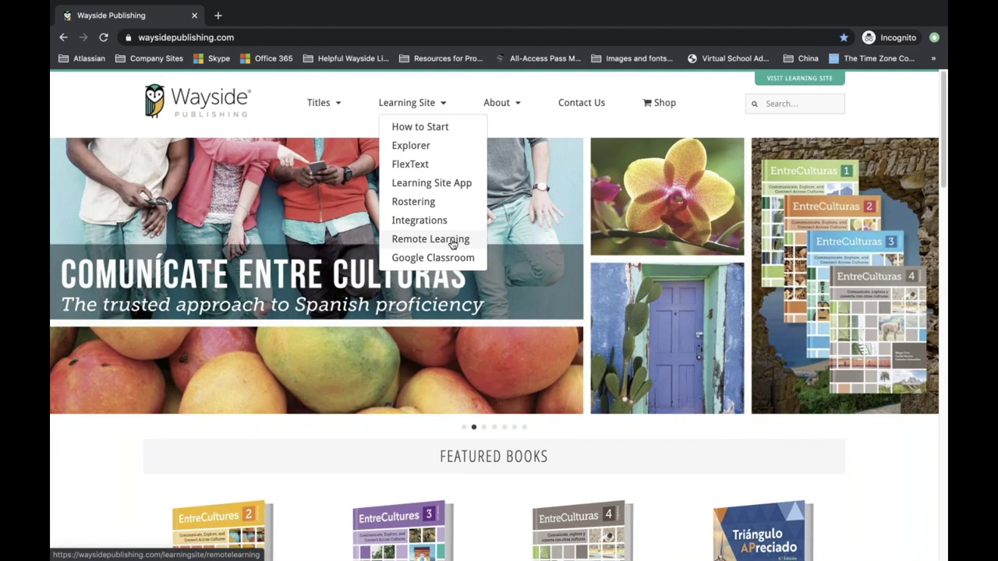
pyautogui.click(452, 244)
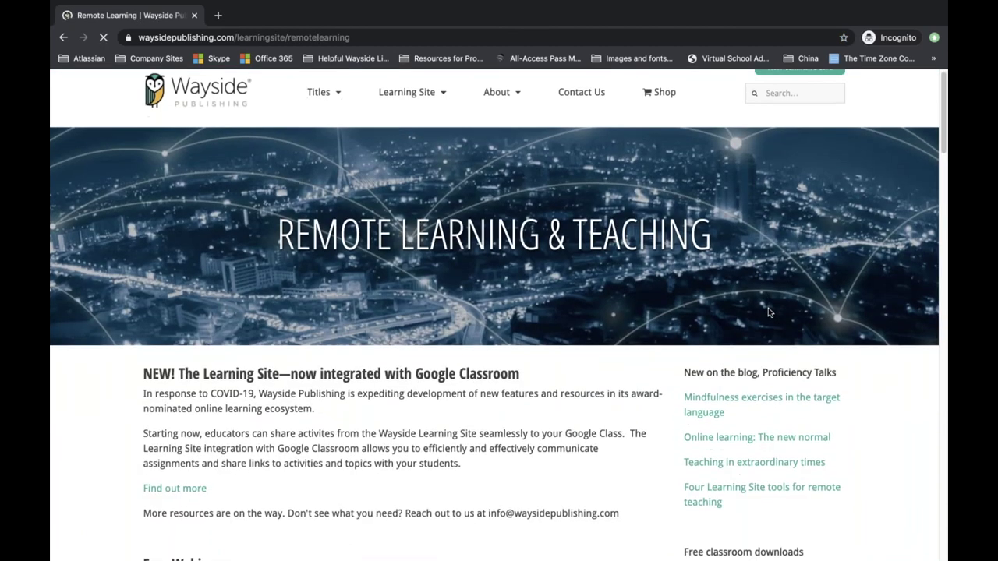
pyautogui.scroll(-3, 768, 313)
pyautogui.scroll(-3, 768, 313)
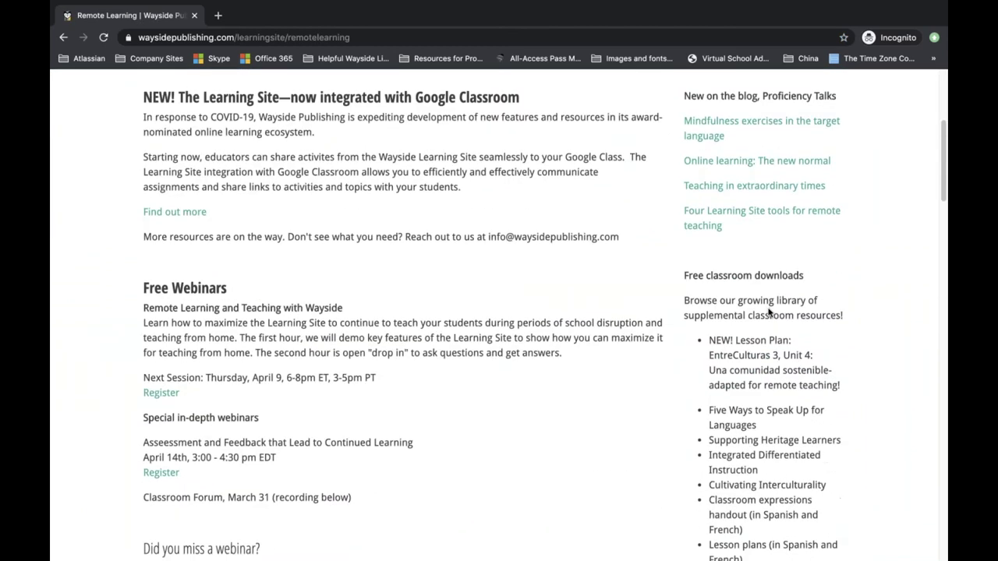
pyautogui.scroll(-2, 768, 313)
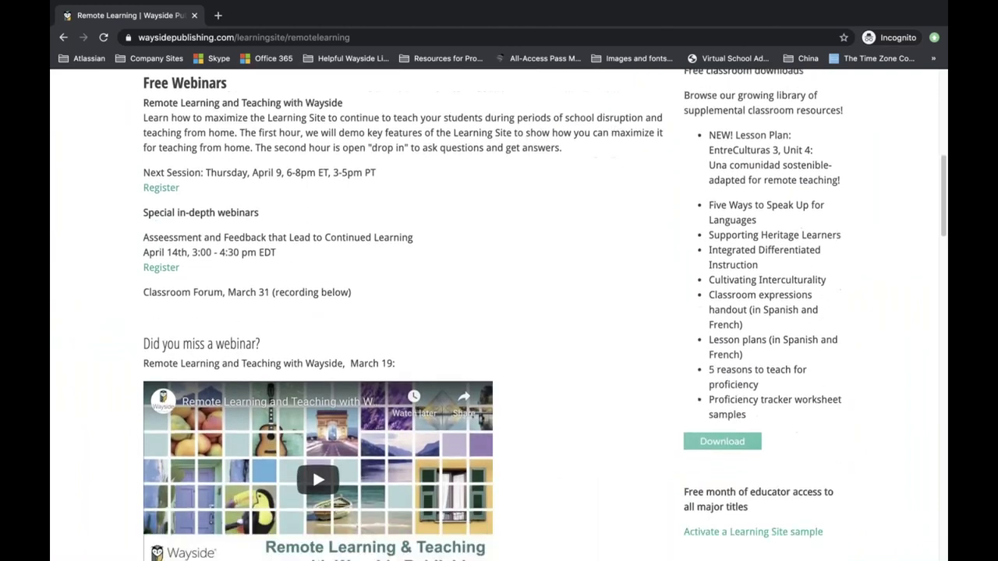
pyautogui.scroll(-1, 768, 313)
pyautogui.scroll(-3, 499, 315)
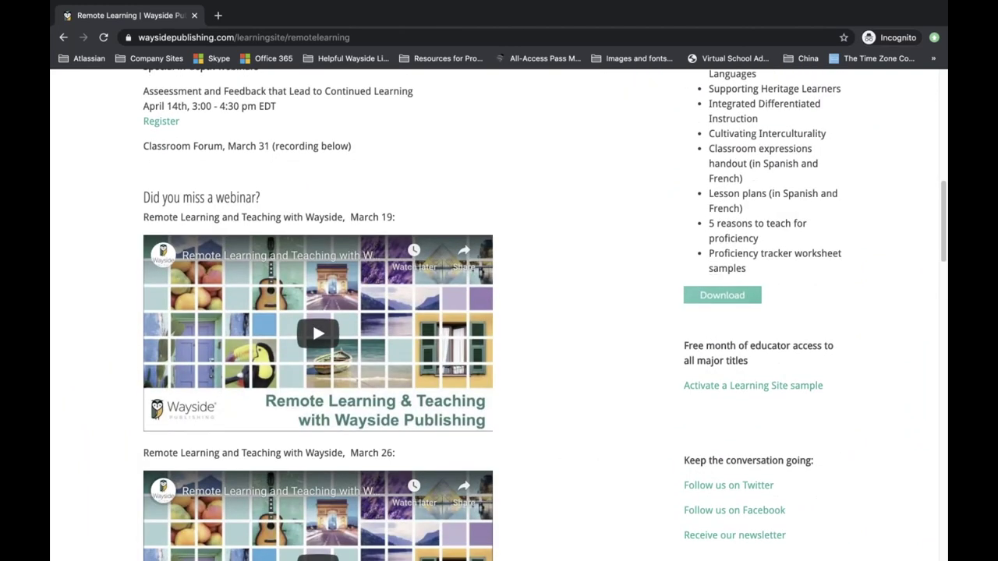
# Look over the webinar recordings on the Remote Learning page, including the Classroom Forum one, and close the browser window.
pyautogui.scroll(-5, 499, 315)
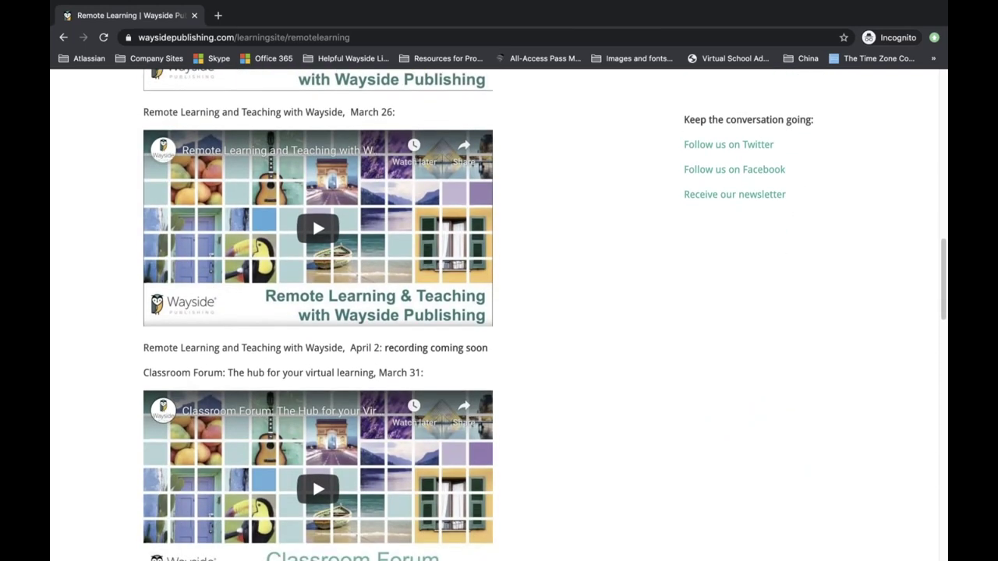
pyautogui.scroll(-2, 353, 349)
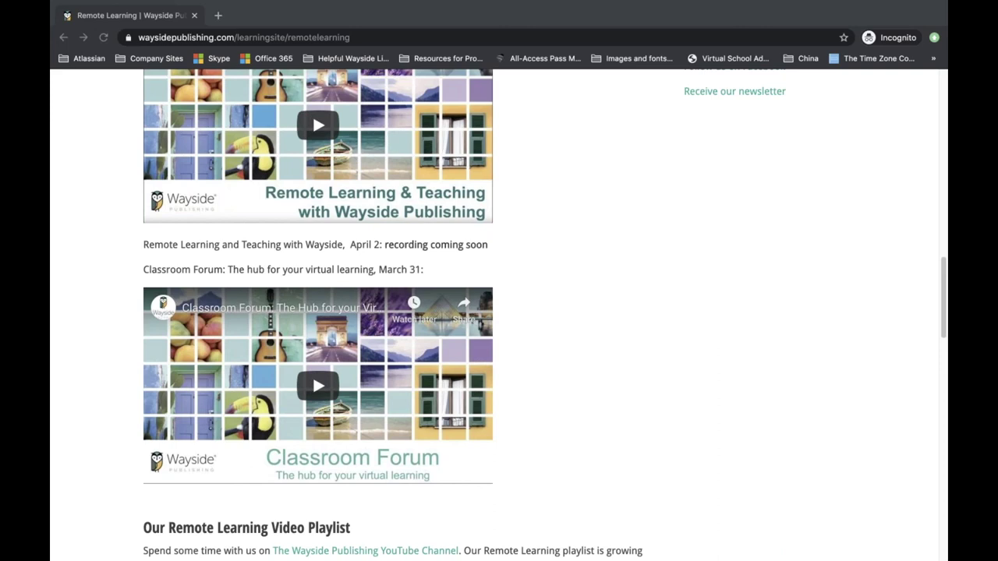
pyautogui.scroll(4, 527, 258)
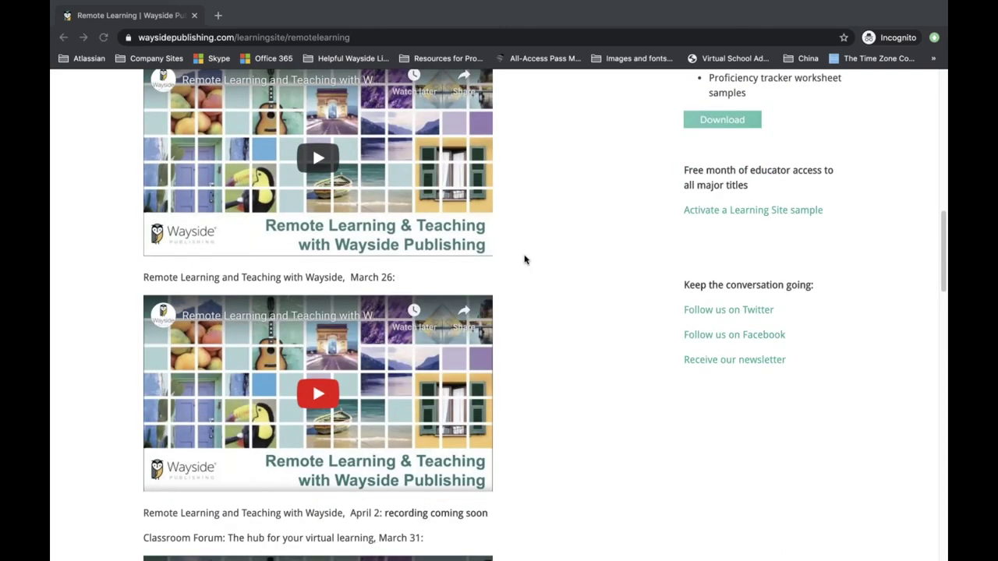
pyautogui.scroll(-1, 525, 260)
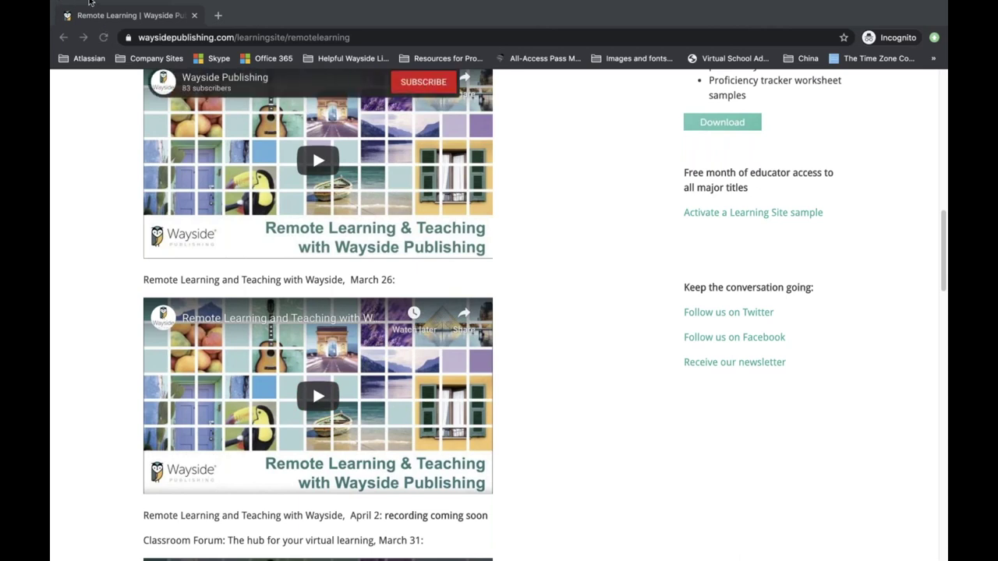
pyautogui.moveTo(90, 2)
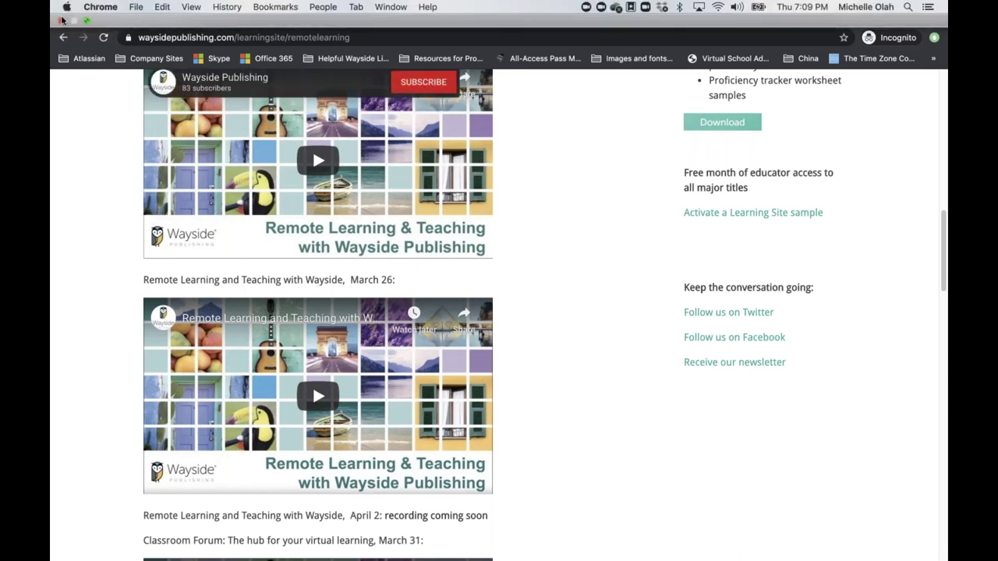
pyautogui.click(61, 22)
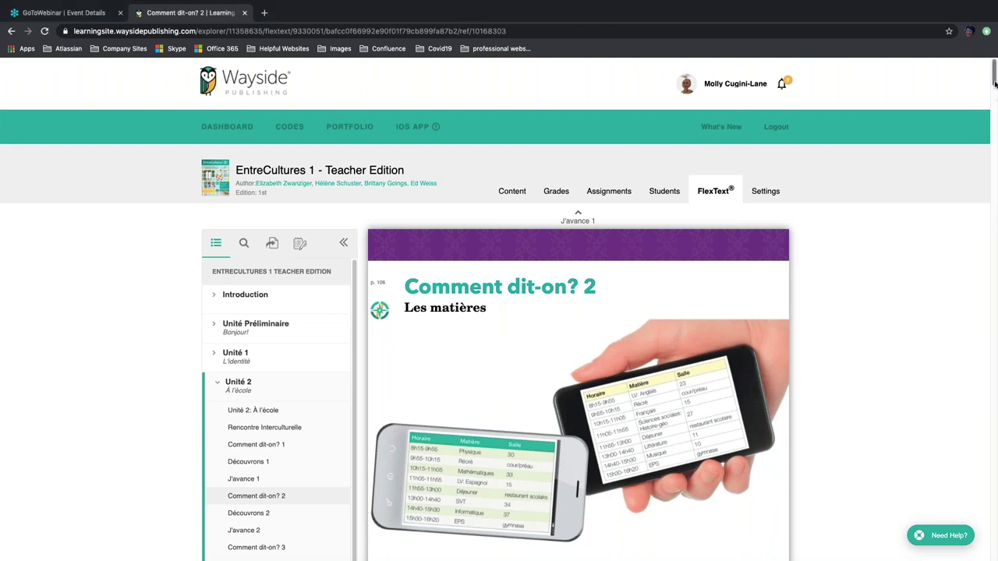
# Expand the Introduction in the EntreCultures 1 Teacher Edition FlexText contents and open the Icons Legend page.
pyautogui.moveTo(995, 83); pyautogui.dragTo(990, 108)
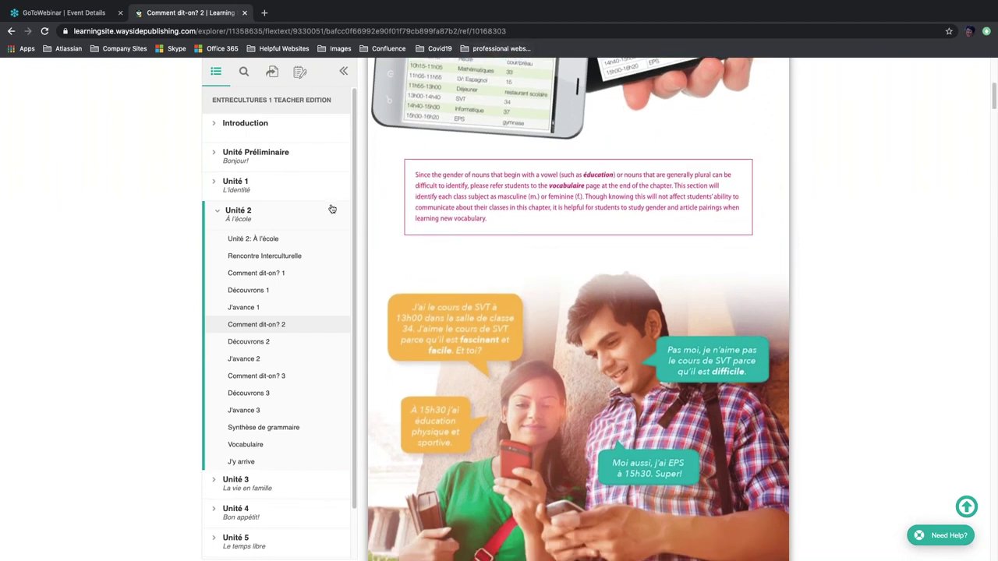
pyautogui.scroll(-1, 343, 234)
pyautogui.scroll(1, 357, 204)
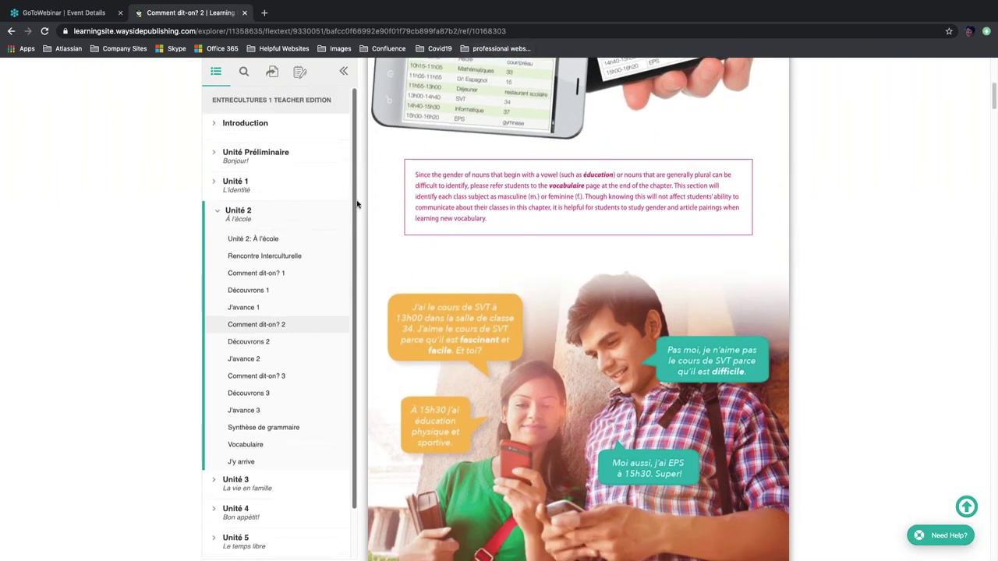
pyautogui.click(265, 126)
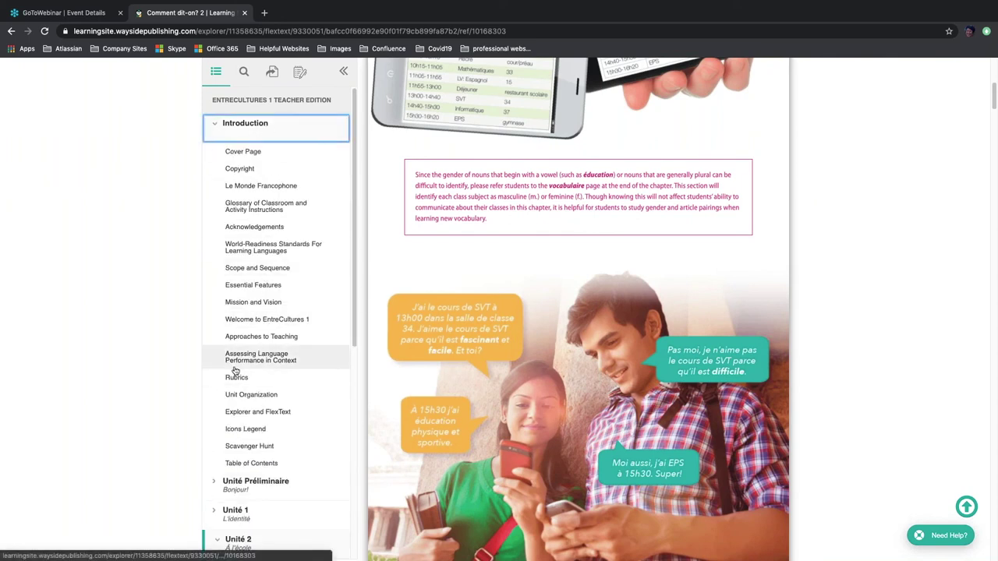
pyautogui.click(236, 429)
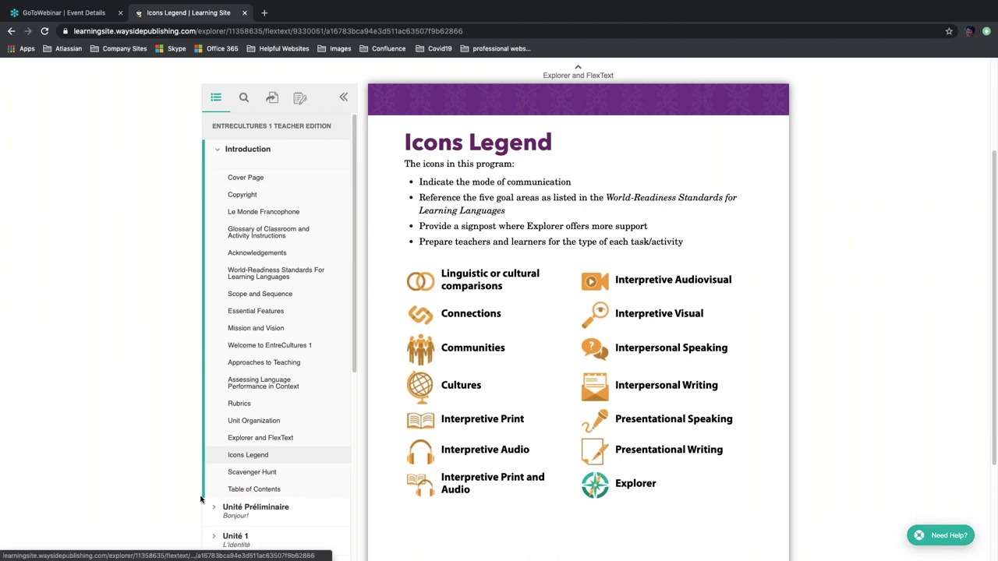
# Expand Unité 1 in the FlexText contents, open the "Unité 1: L'identité" page and dismiss the dictionary lookup pop-up.
pyautogui.click(224, 542)
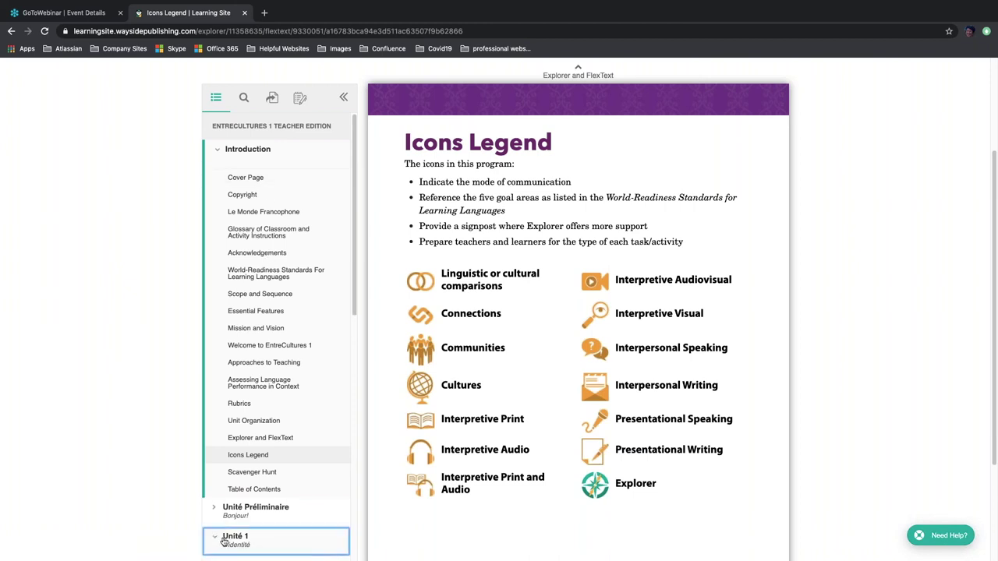
pyautogui.click(235, 543)
pyautogui.scroll(-3, 332, 448)
pyautogui.click(225, 390)
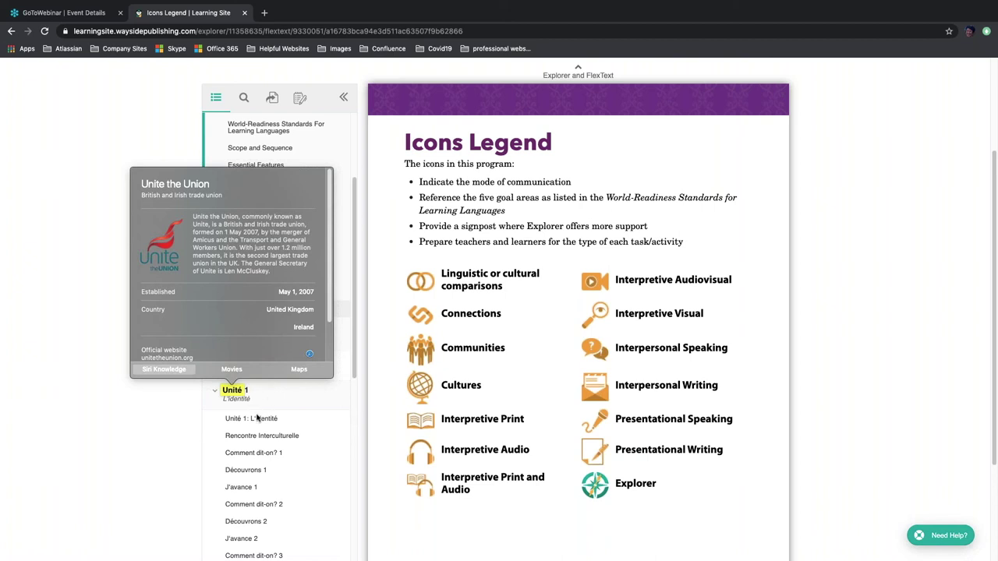
pyautogui.click(257, 419)
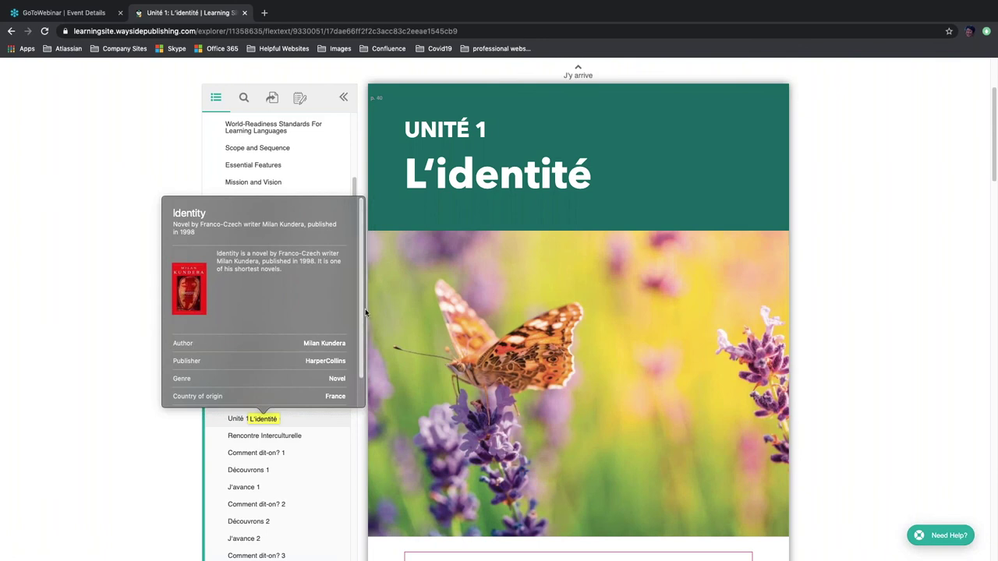
pyautogui.scroll(-2, 358, 312)
pyautogui.click(735, 360)
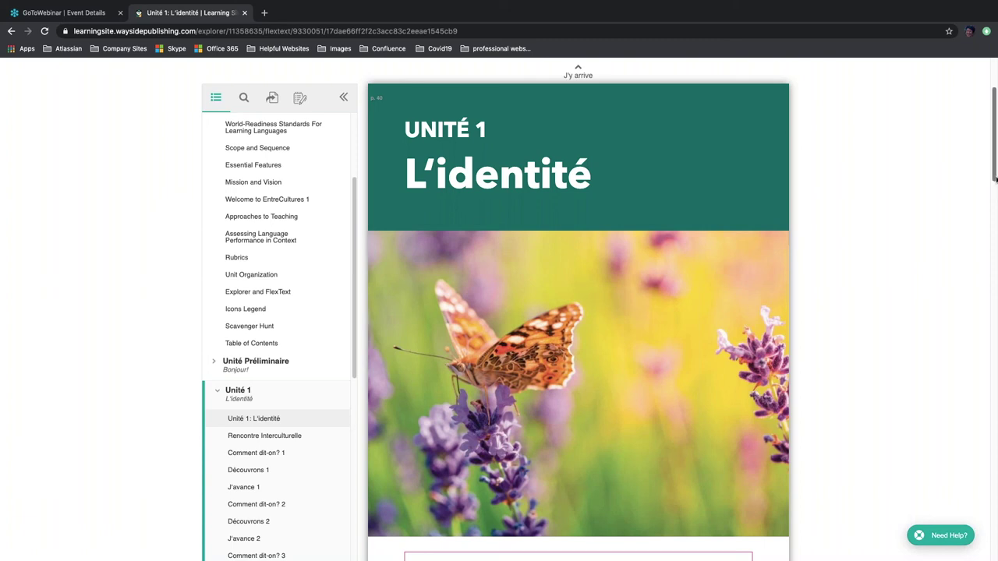
# Look through the Unité 1 overview, including its Questions essentielles and sections, and open the unit's Comment dit-on? 1 page in FlexText.
pyautogui.moveTo(995, 179); pyautogui.dragTo(979, 256)
pyautogui.scroll(-8, 970, 296)
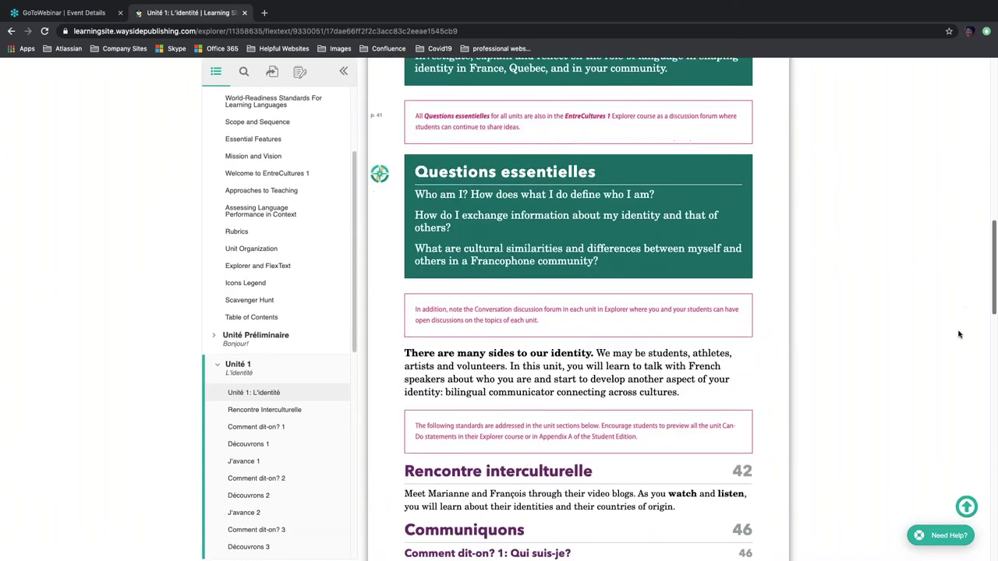
pyautogui.scroll(-10, 945, 390)
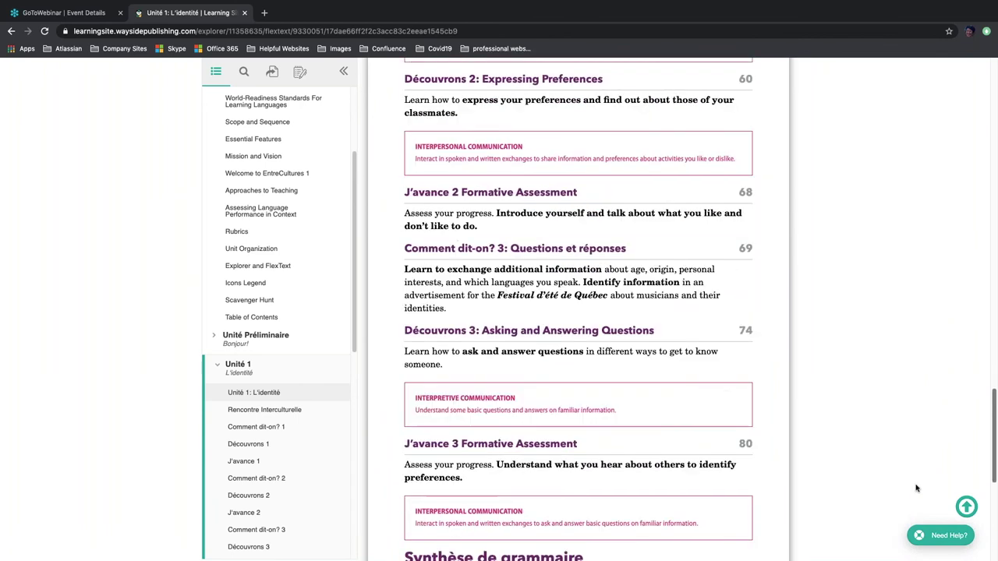
pyautogui.click(251, 428)
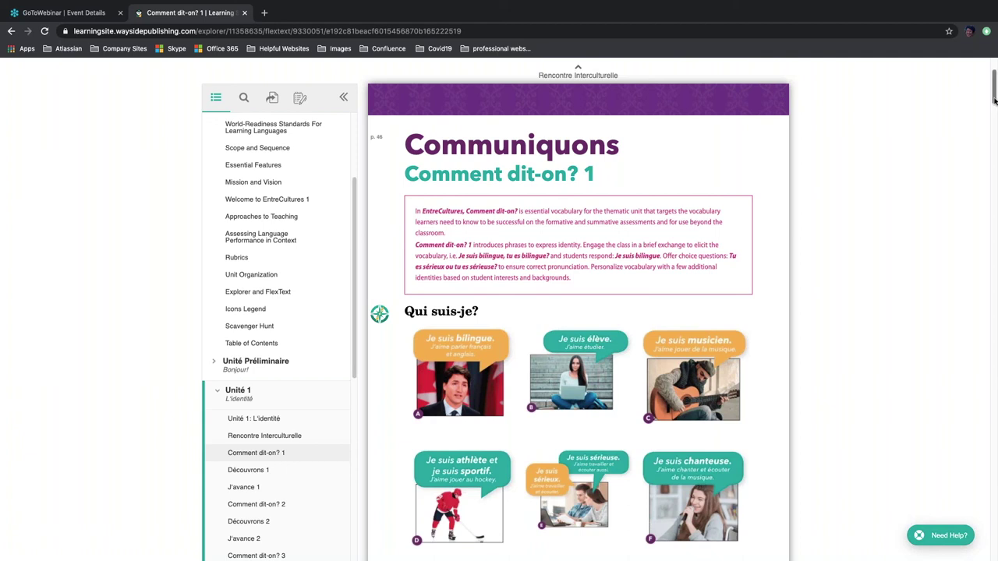
# Switch to the course content and go to Comment dit-on? 1 (p. 46-51) in UNITÉ 1 | L'identité to view its activity list.
pyautogui.scroll(4, 995, 100)
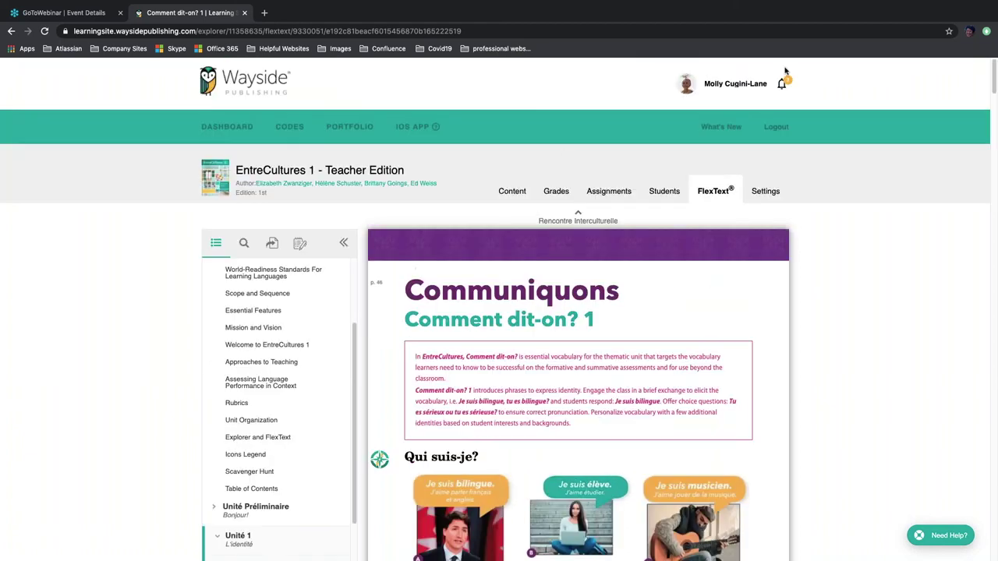
pyautogui.click(508, 195)
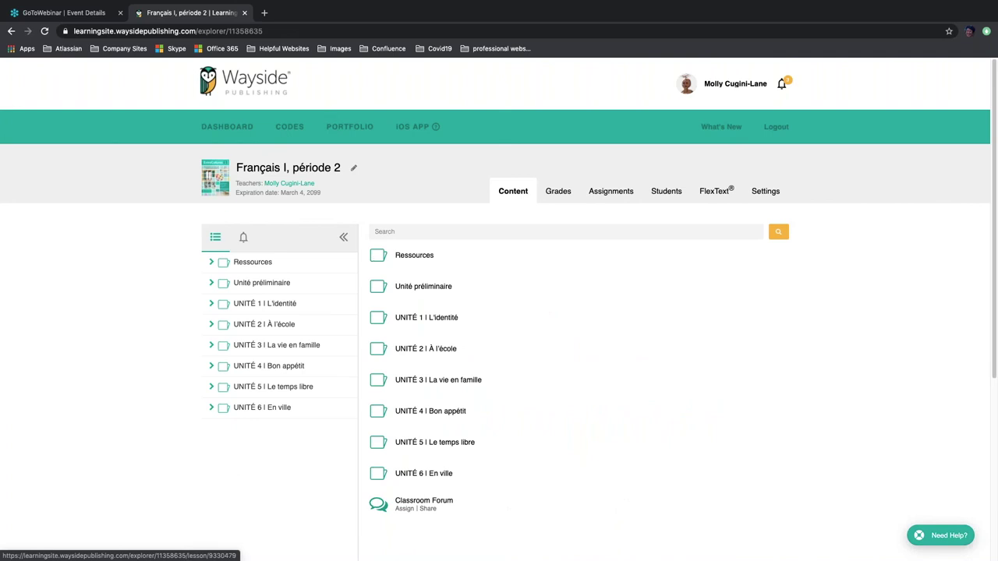
pyautogui.click(407, 319)
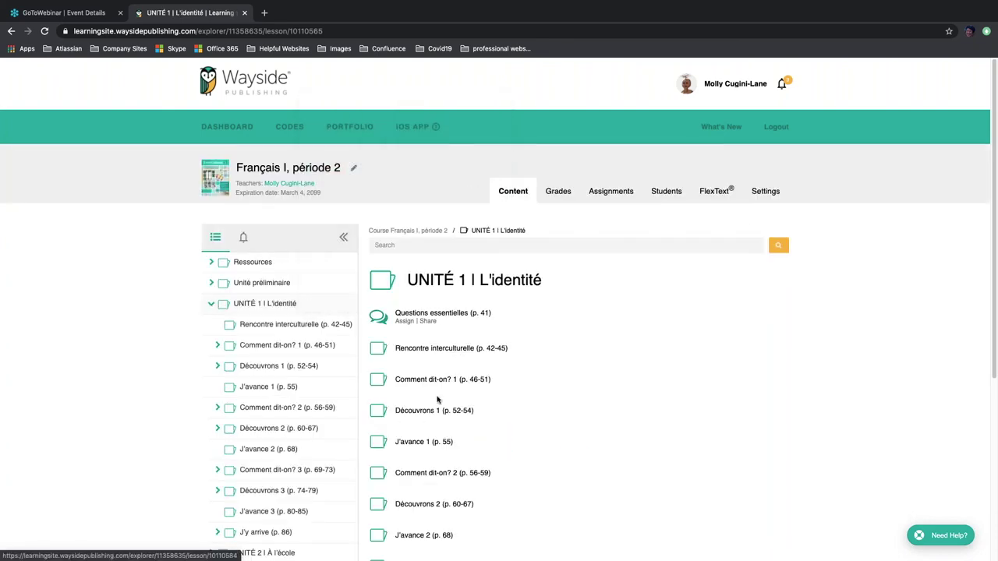
pyautogui.click(436, 379)
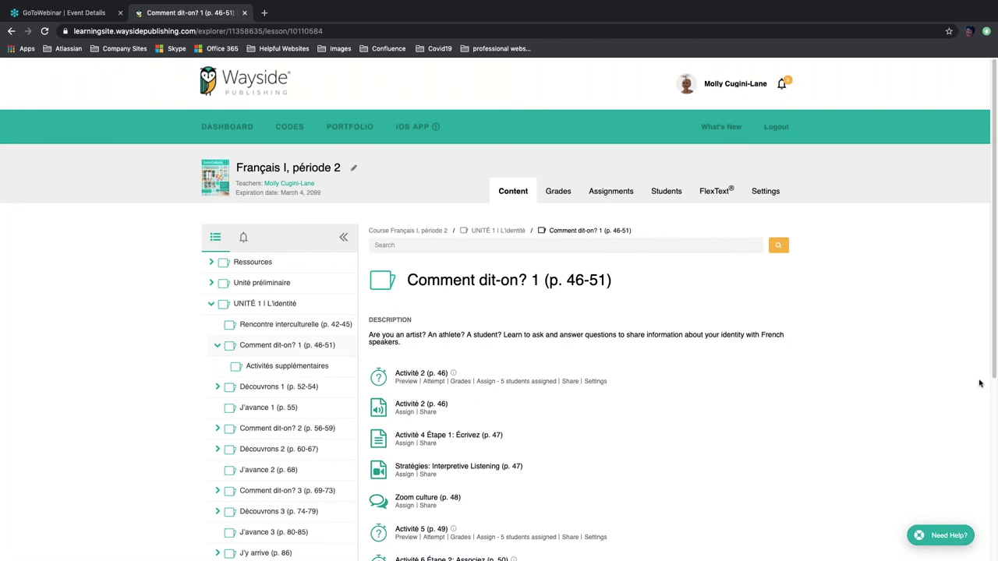
pyautogui.moveTo(994, 368); pyautogui.dragTo(980, 471)
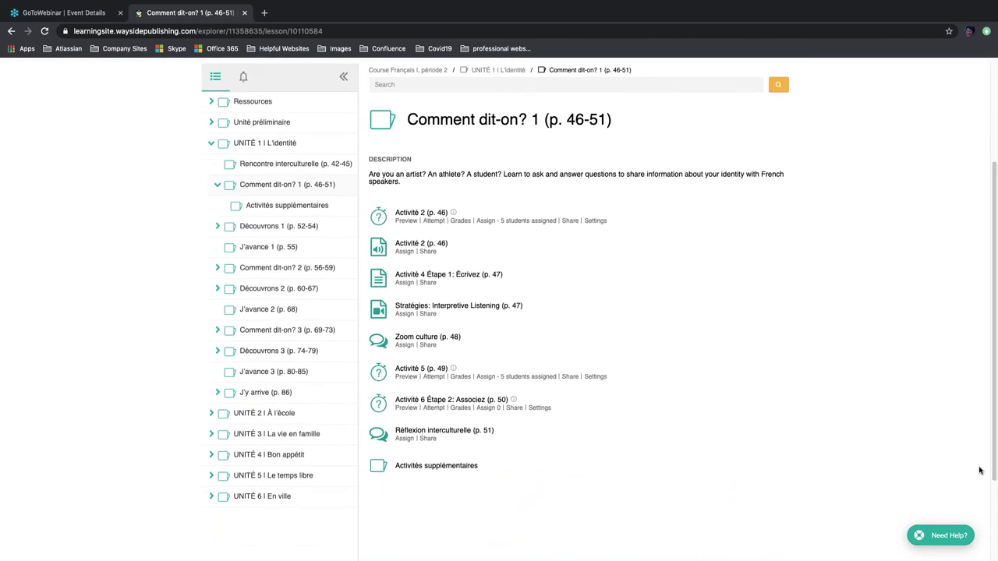
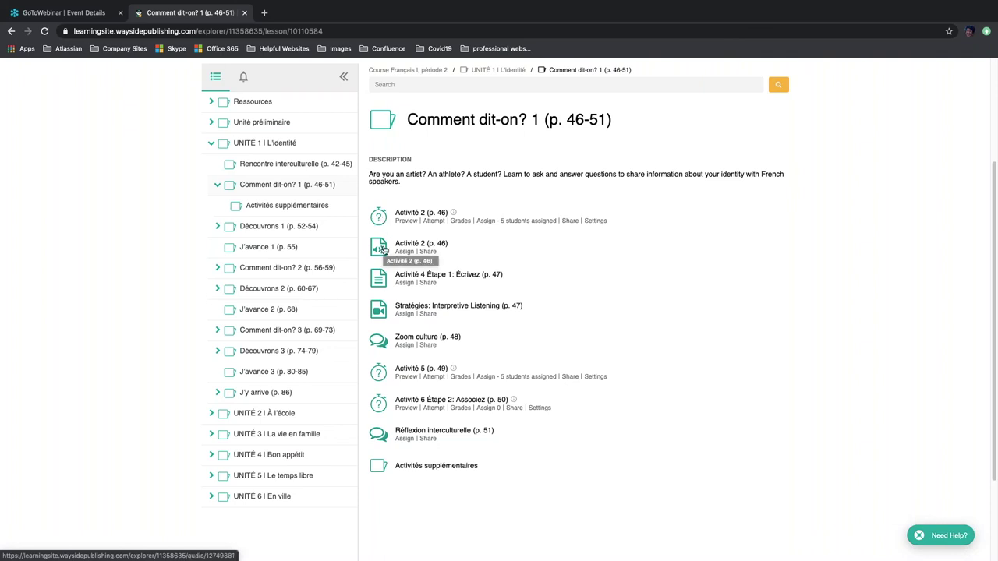
# Open the Activité 2 (p. 46) audio item, follow its related link to the quiz and preview the quiz question.
pyautogui.click(383, 249)
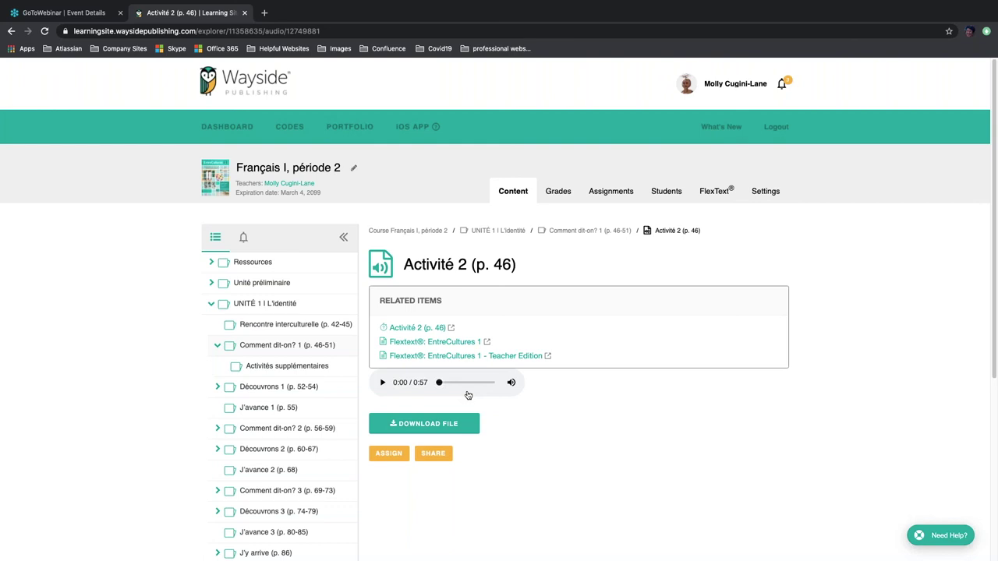
pyautogui.click(413, 329)
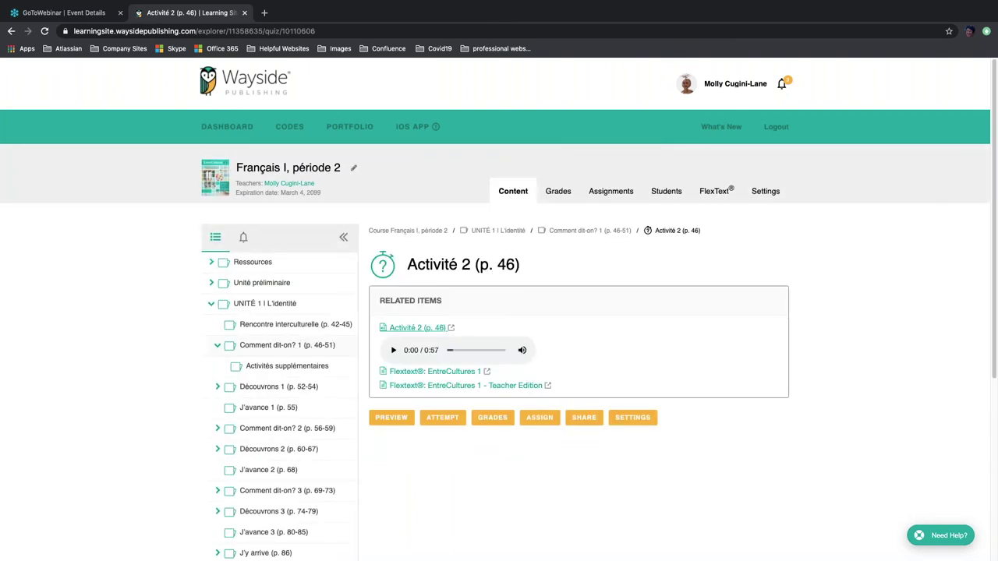
pyautogui.click(391, 418)
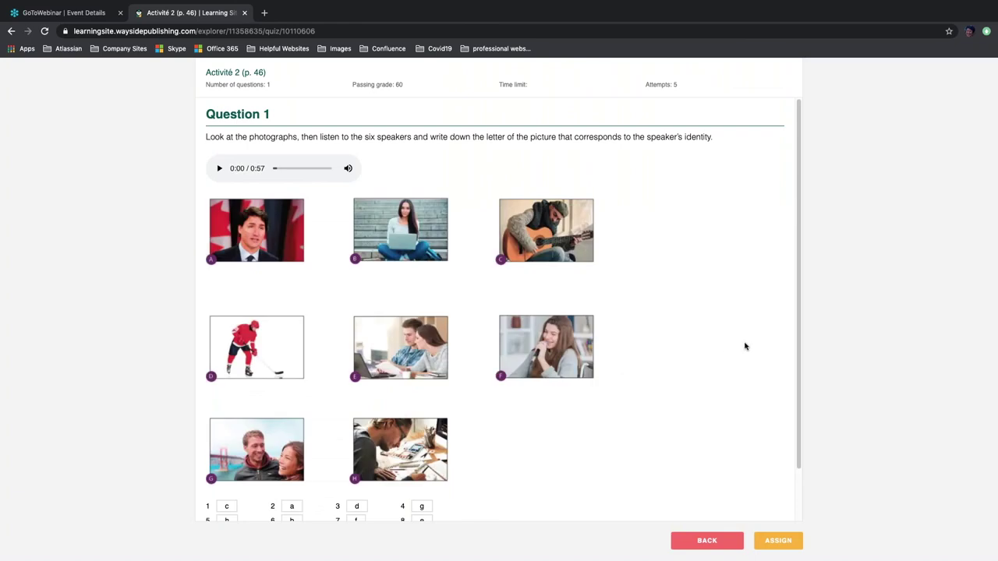
pyautogui.moveTo(800, 349)
pyautogui.mouseDown()
pyautogui.moveTo(787, 414)
pyautogui.moveTo(806, 345)
pyautogui.moveTo(777, 405)
pyautogui.moveTo(793, 345)
pyautogui.mouseUp()
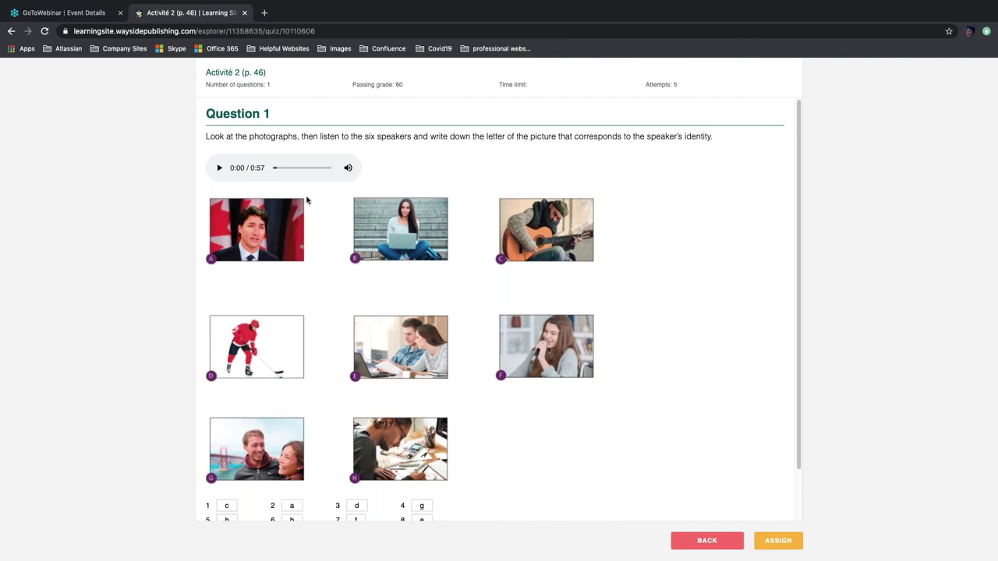
# Return to the Comment dit-on? 1 activity list and open the Activité 4 Étape 1: Écrivez (p. 47) document.
pyautogui.click(11, 31)
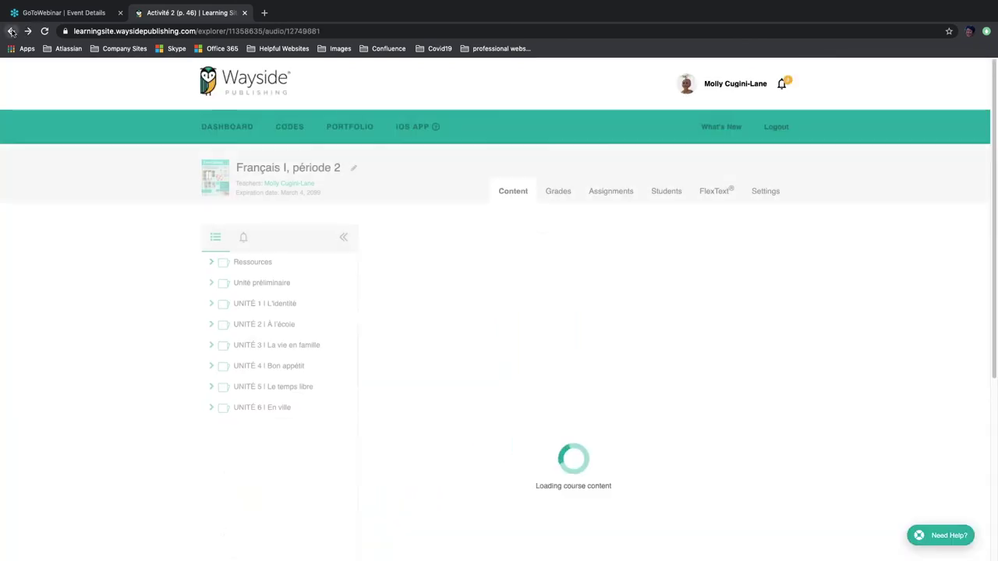
pyautogui.click(11, 31)
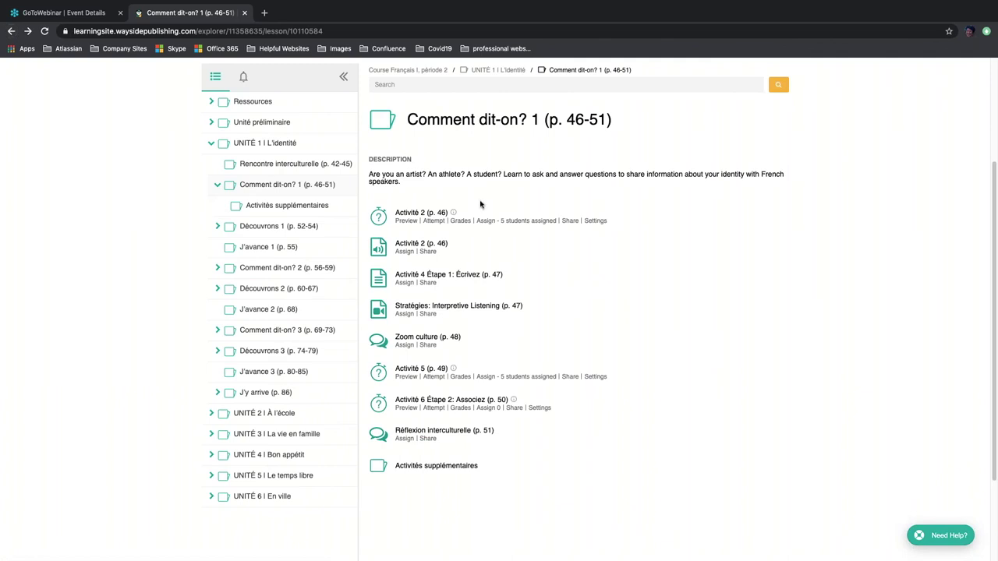
pyautogui.click(408, 280)
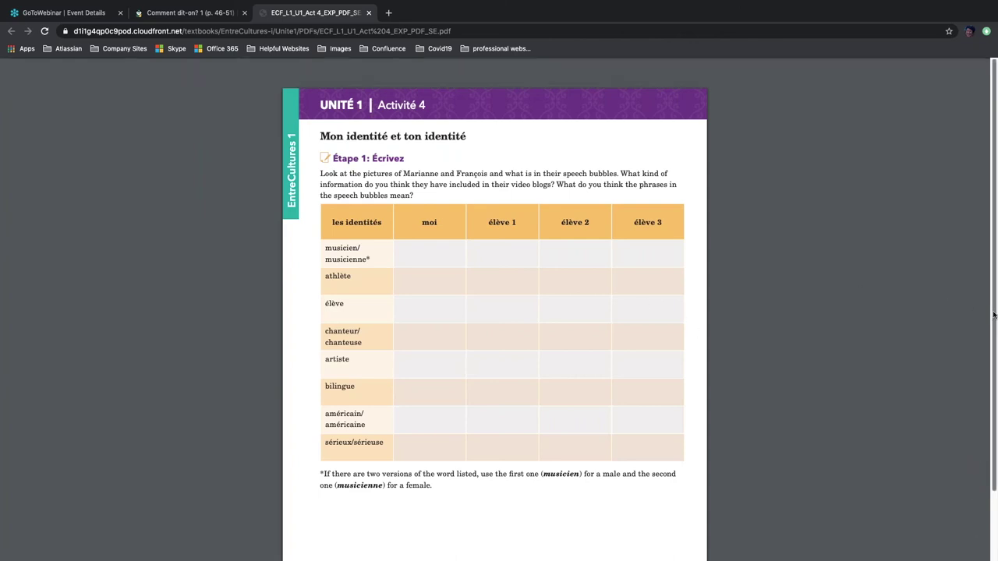
# Enter "dkfjalfdjask" in the moi cell of the musicien/musicienne row in the Activité 4 PDF, and close the document.
pyautogui.scroll(-2, 991, 327)
pyautogui.scroll(2, 984, 366)
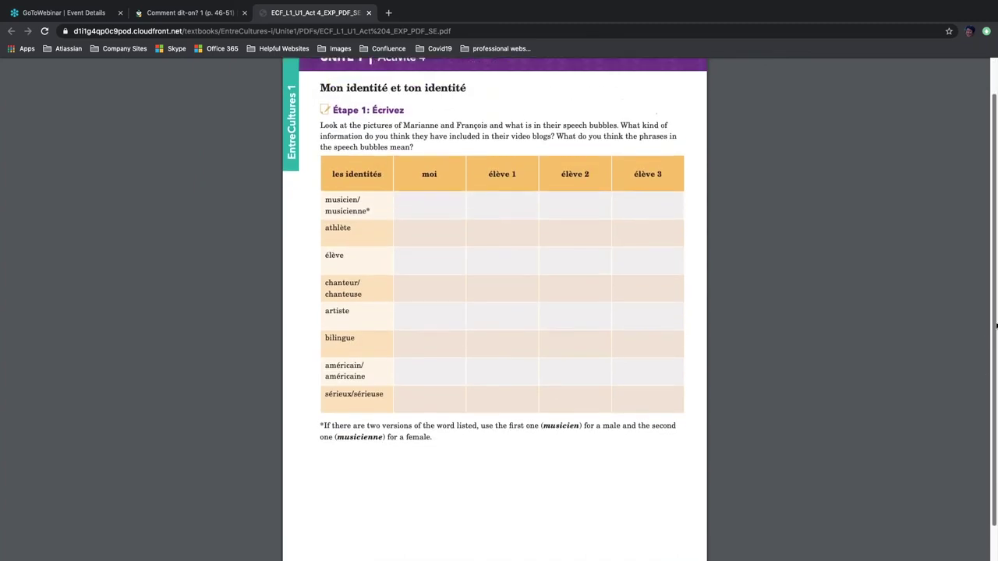
pyautogui.click(401, 255)
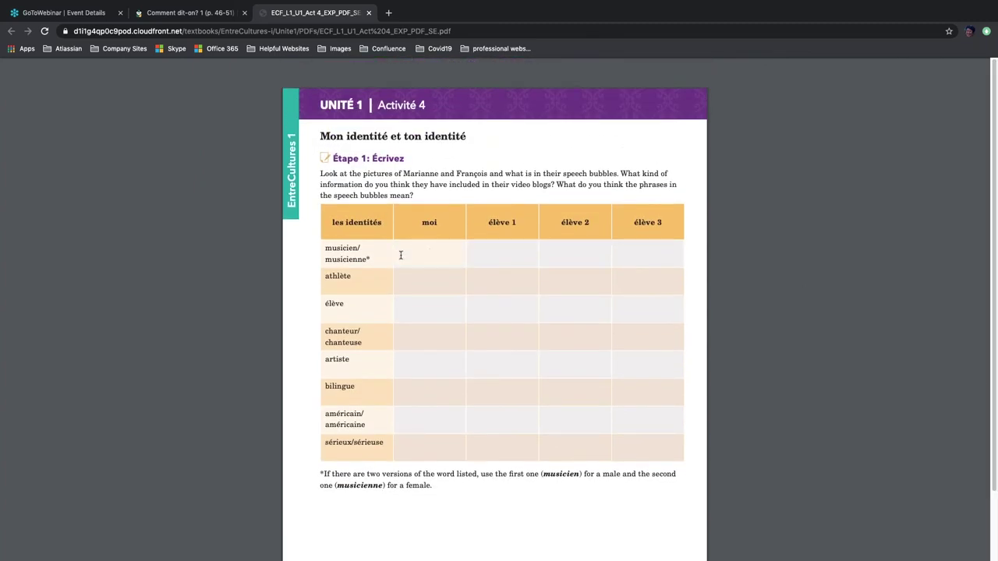
pyautogui.write('dkfjalfdjask')
pyautogui.moveTo(340, 97)
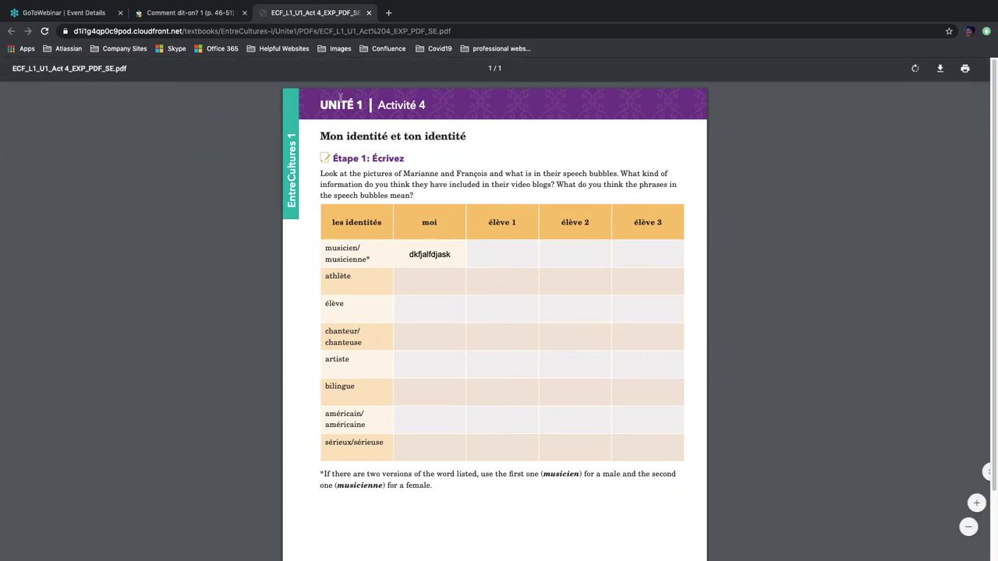
pyautogui.click(369, 13)
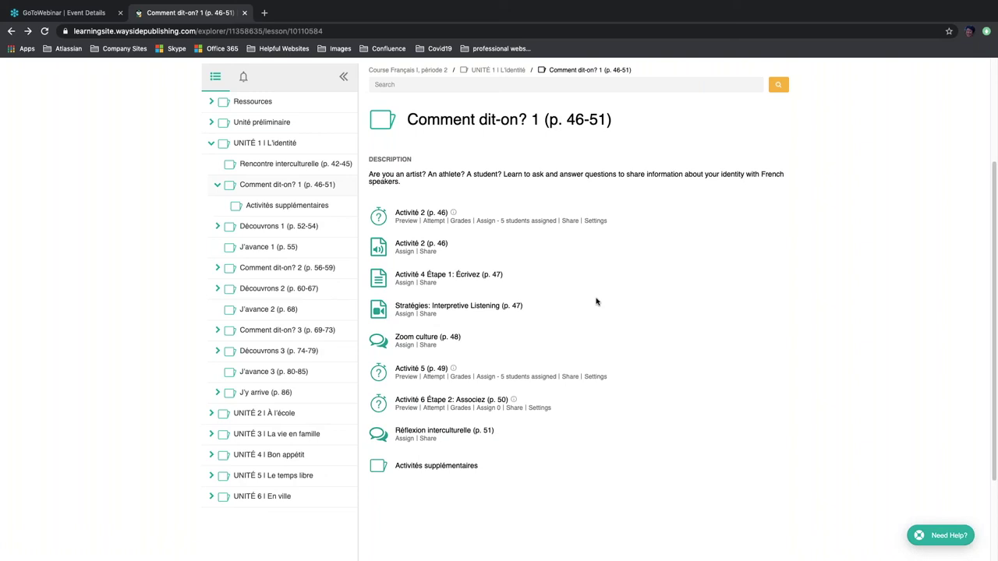
# Check the sharing options of the Activité 2 (p. 46) quiz, and return through UNITÉ 1 | L'identité to Comment dit-on? 1 (p. 46-51).
pyautogui.scroll(1, 597, 302)
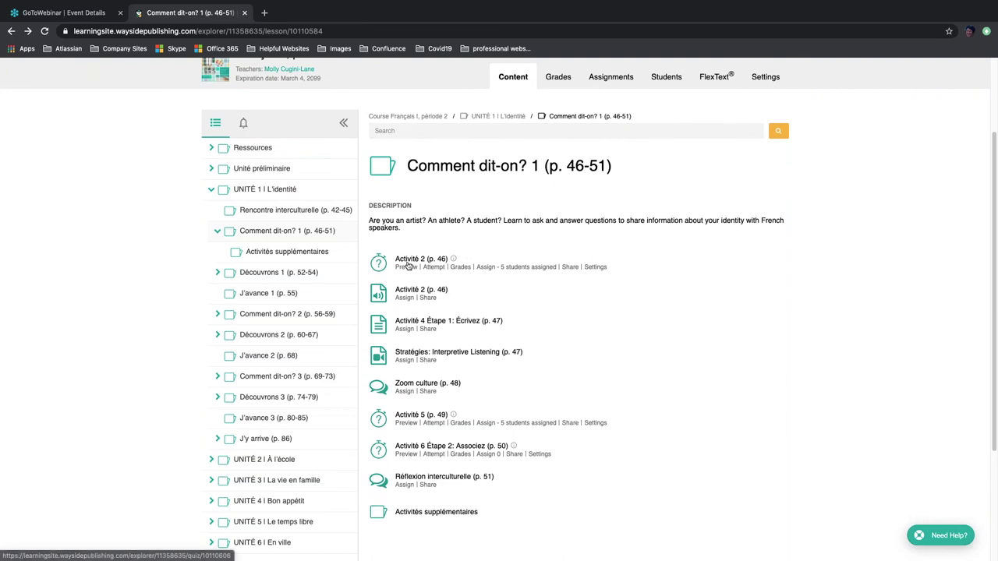
pyautogui.click(408, 261)
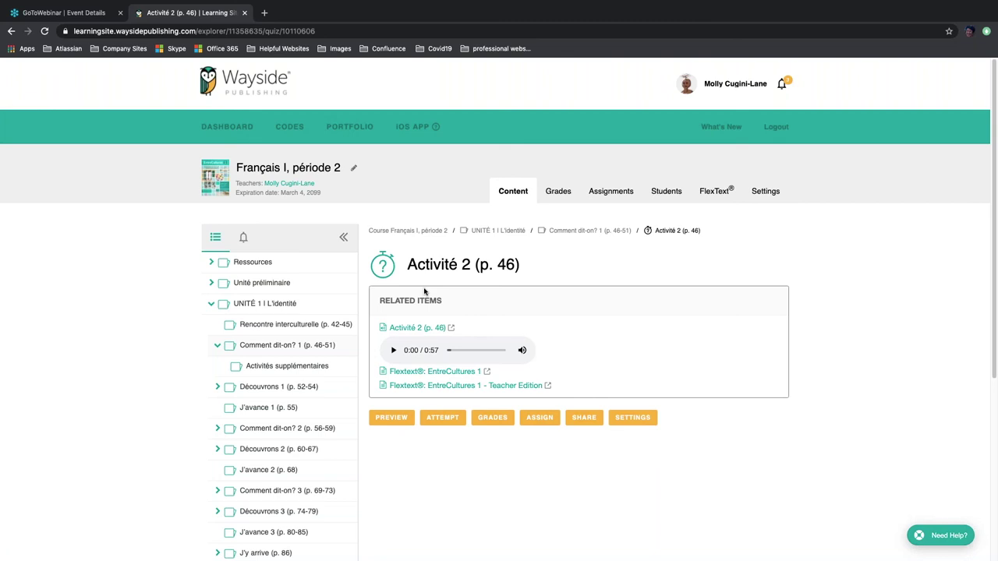
pyautogui.click(592, 421)
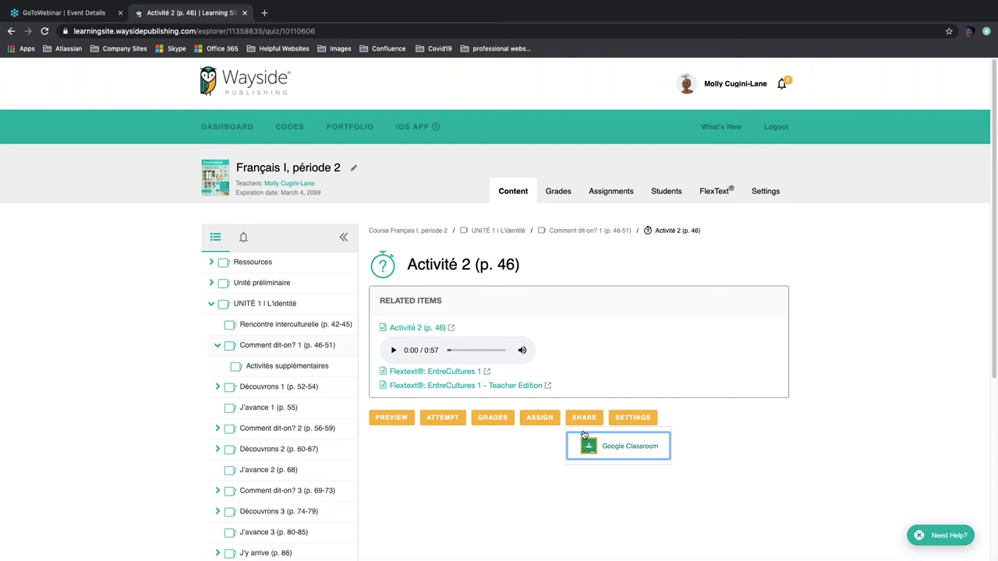
pyautogui.click(605, 275)
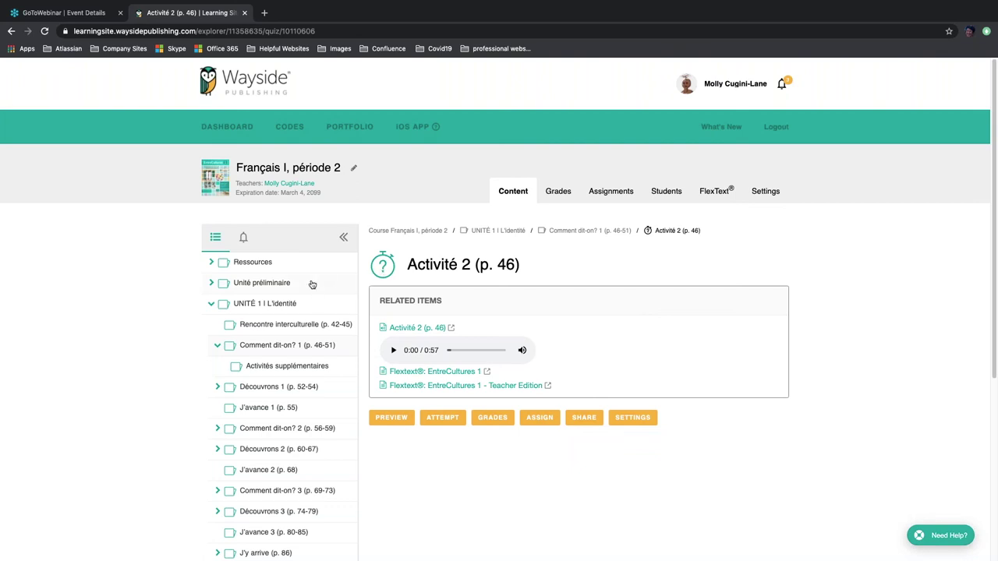
pyautogui.click(280, 305)
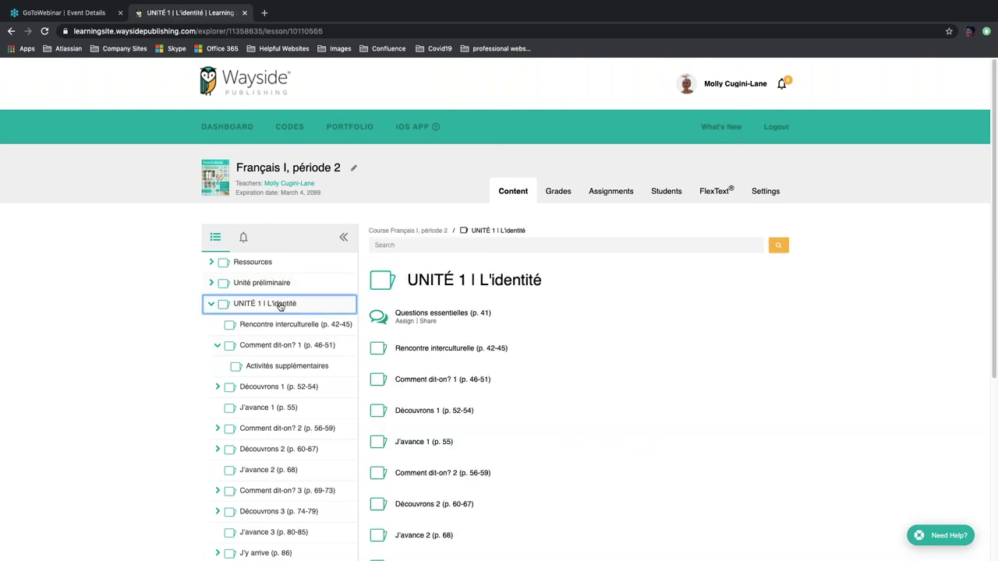
pyautogui.click(270, 347)
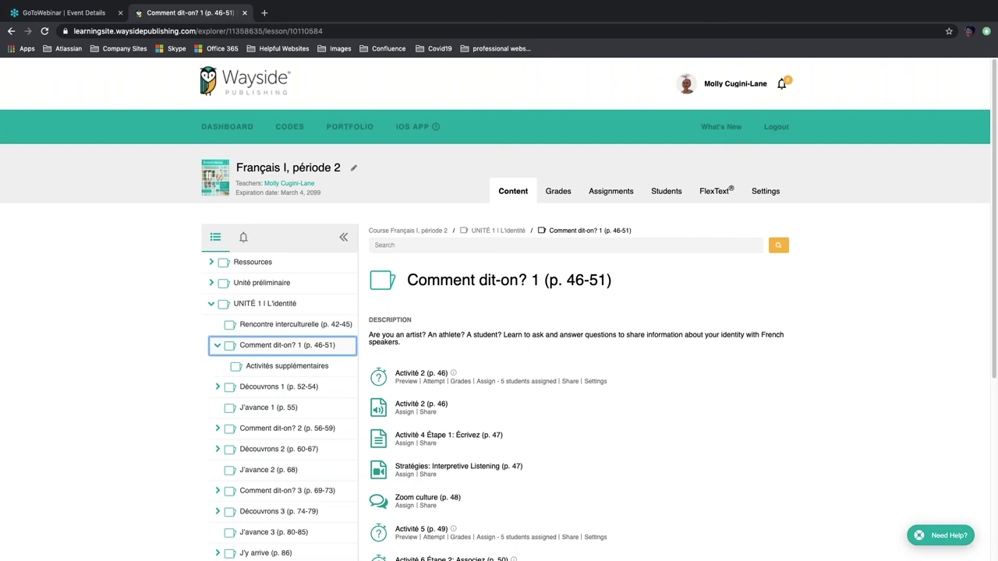
# Switch to the Remote Learning_Teaching with Wayside_v4 (1) presentation in PowerPoint, and select the Your Wayside Instructional Team slide with the window fully on screen.
pyautogui.hotkey('ctrl', 'Up')
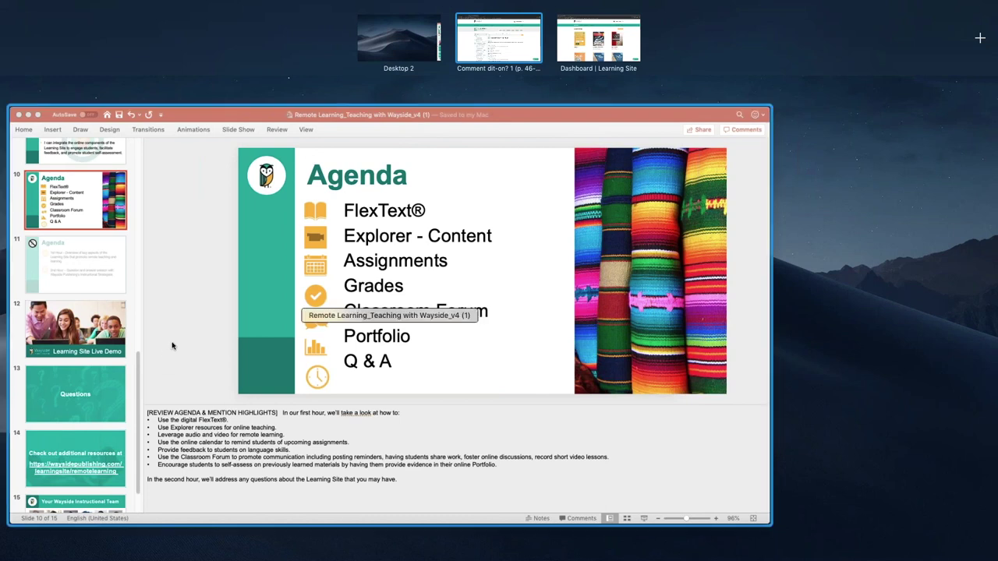
pyautogui.click(134, 386)
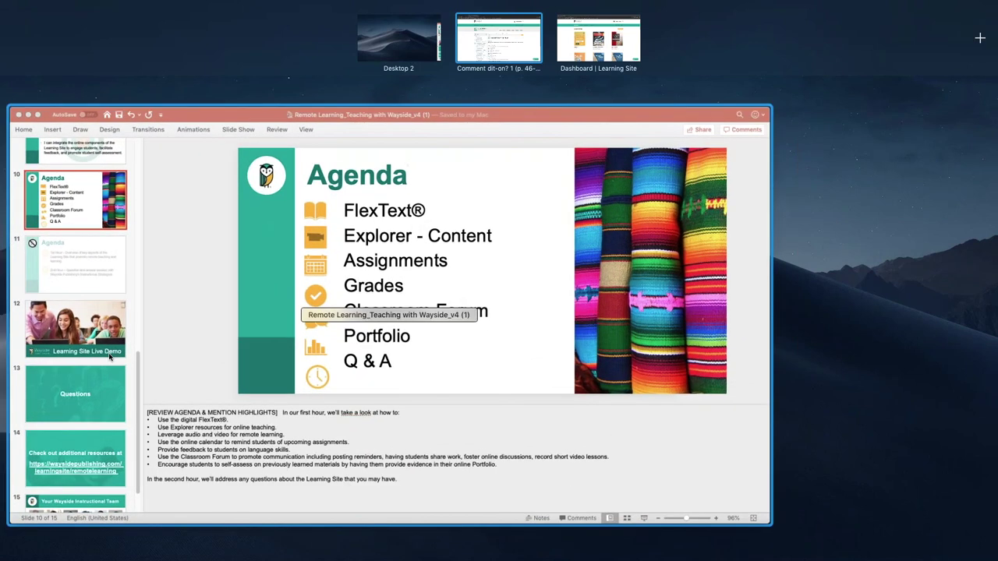
pyautogui.press('F11')
pyautogui.click(979, 323)
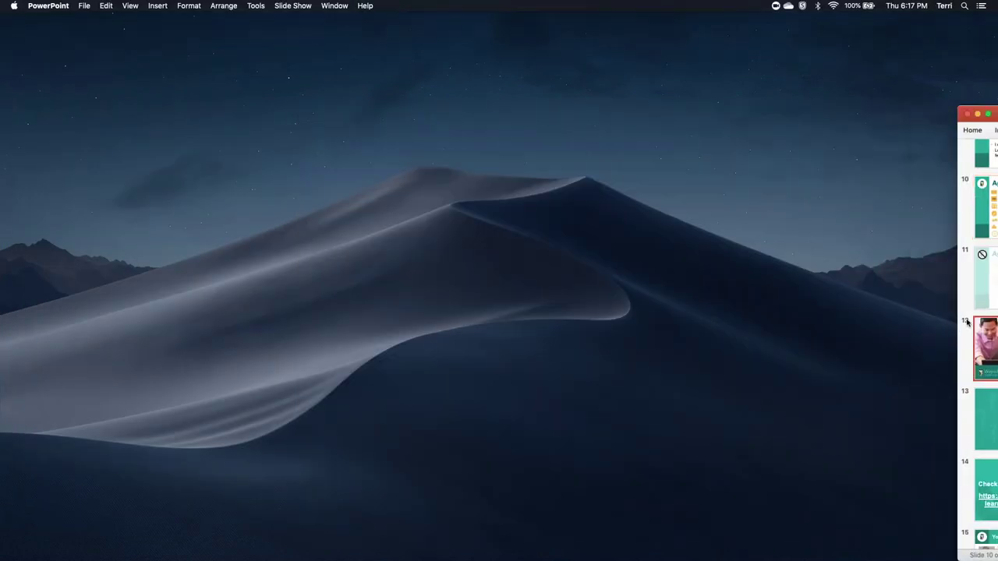
pyautogui.click(986, 539)
pyautogui.moveTo(962, 108); pyautogui.dragTo(102, 61)
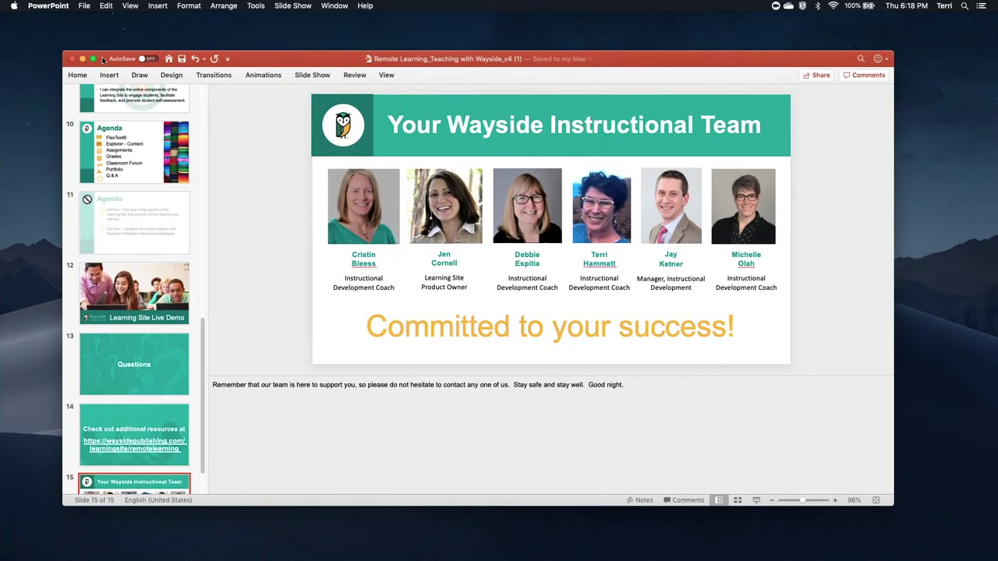
# Start the slide show from the Your Wayside Instructional Team slide.
pyautogui.scroll(-2, 117, 344)
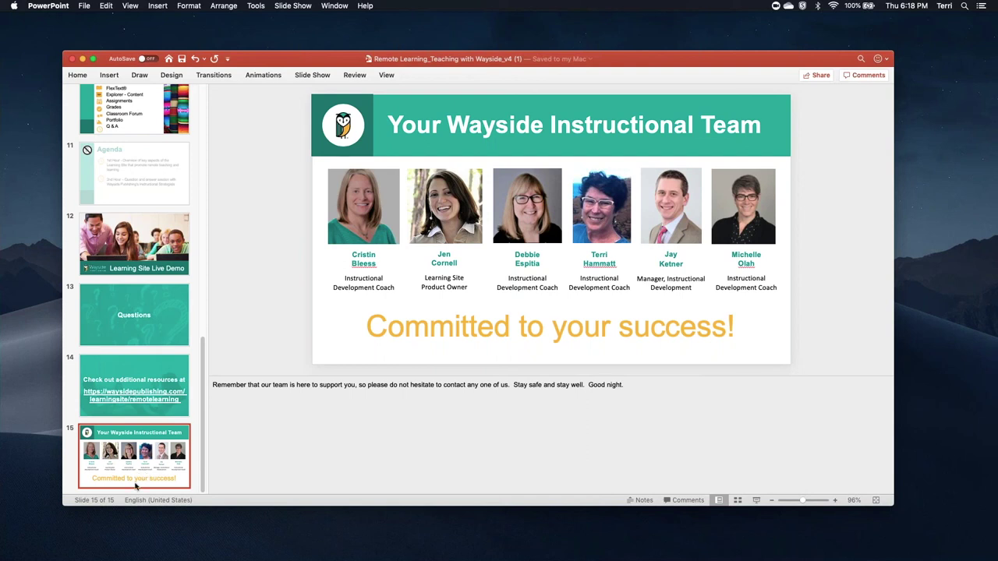
pyautogui.click(756, 502)
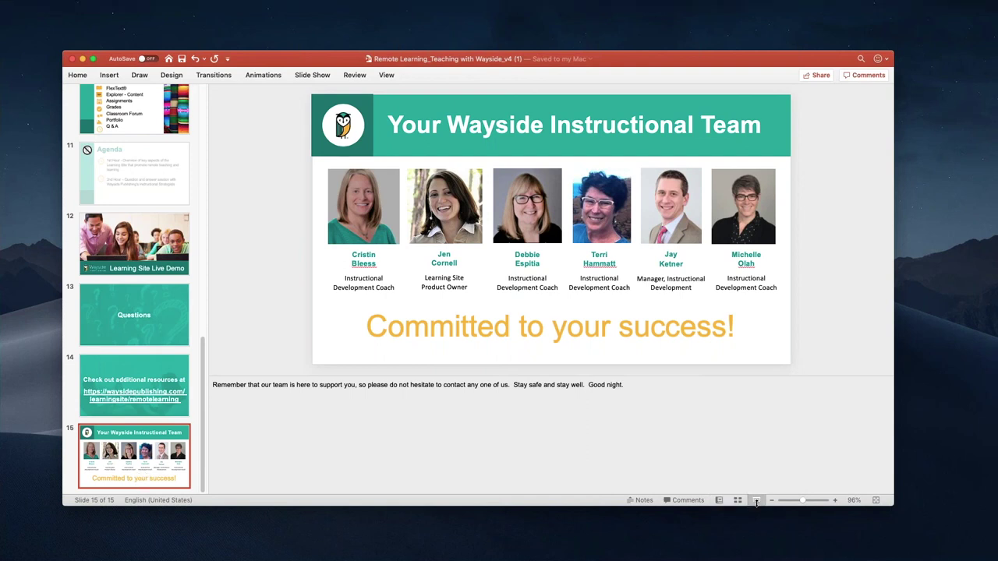